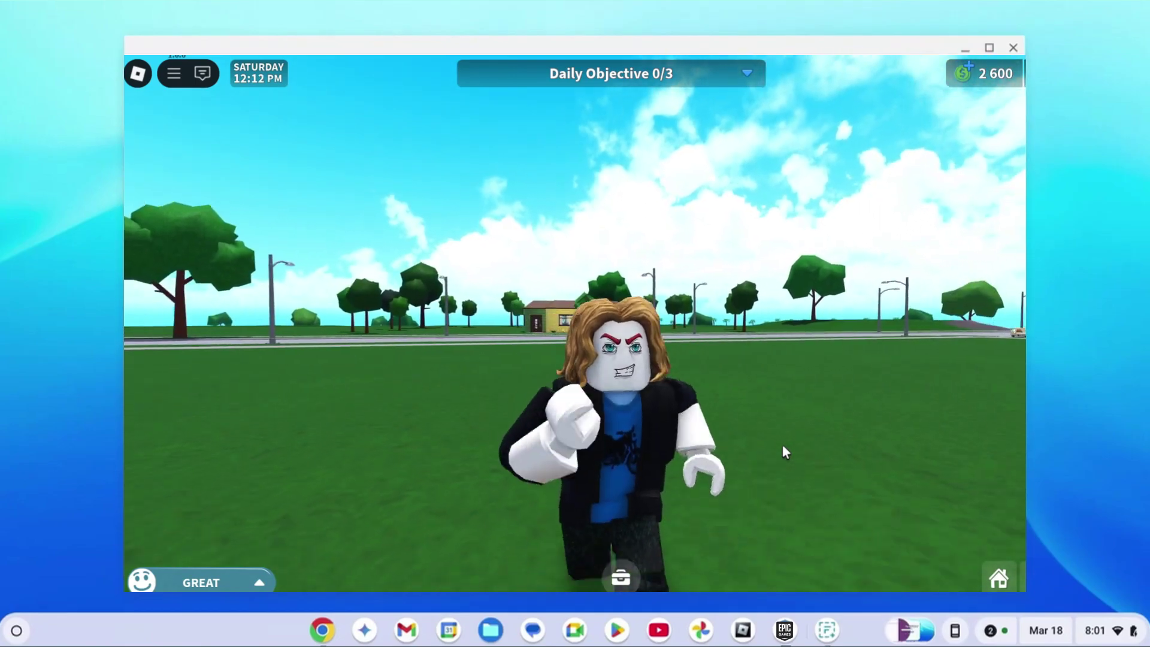
Run the character across the grass field toward the camera.
key("s")
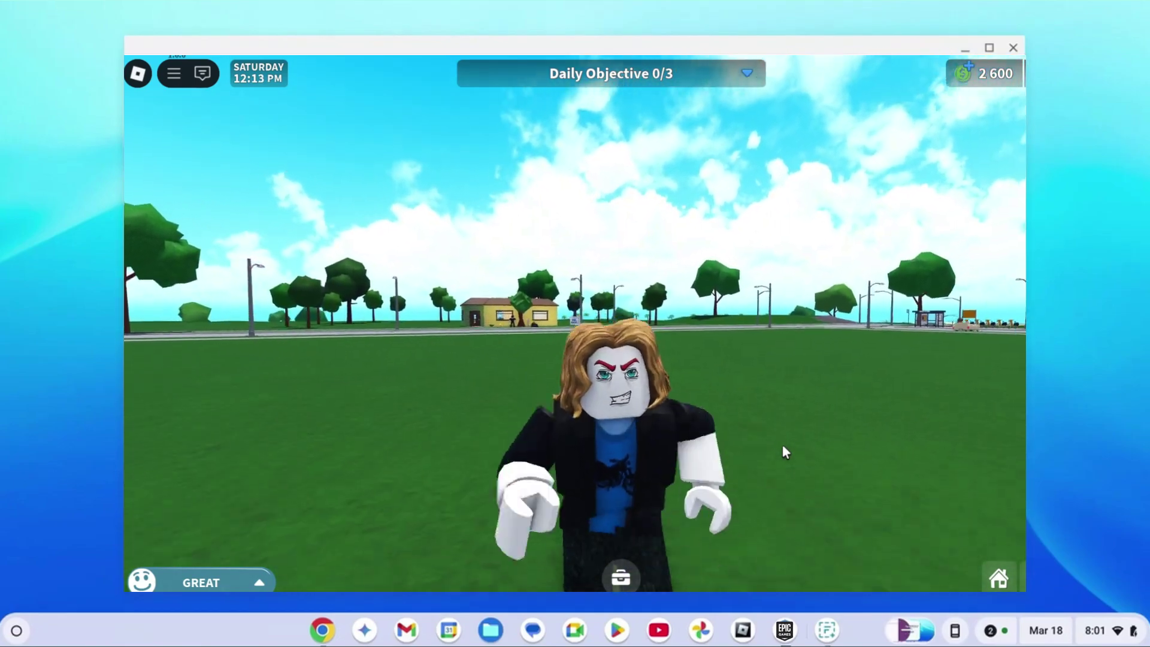
key("s")
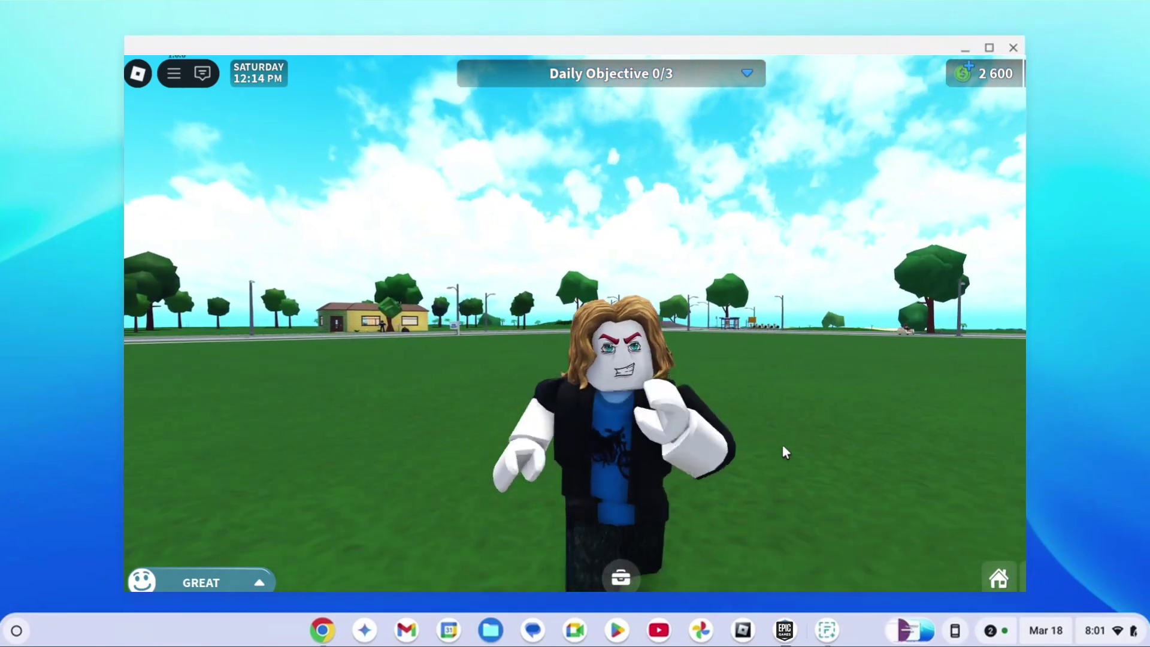
key("s")
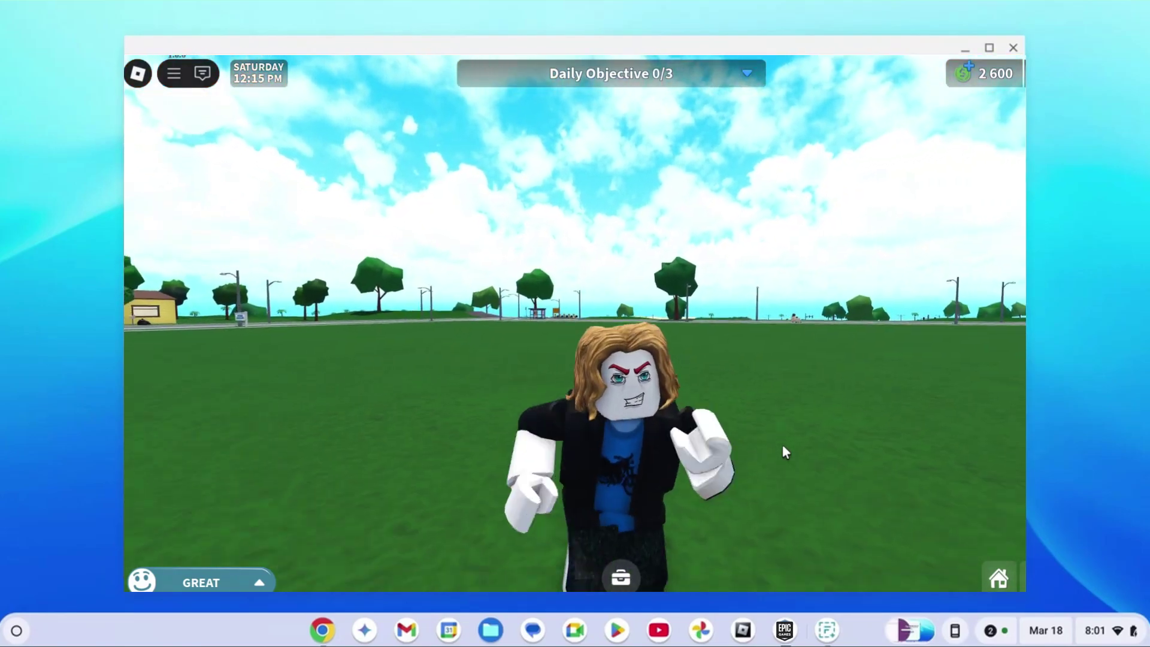
key("s")
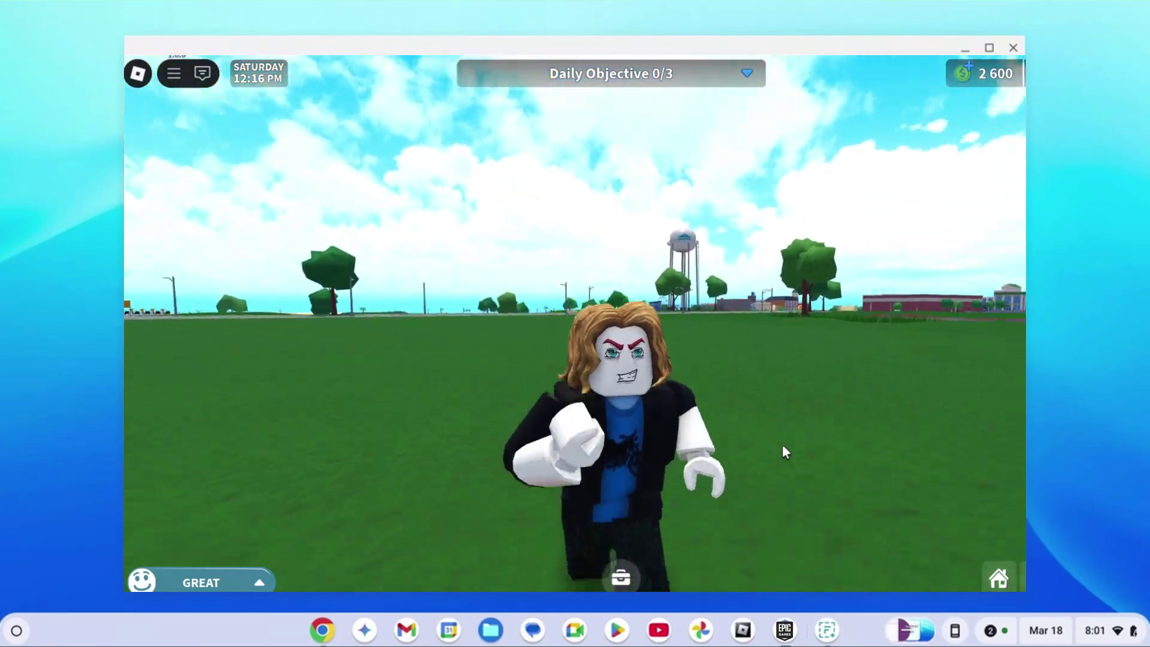
key("s")
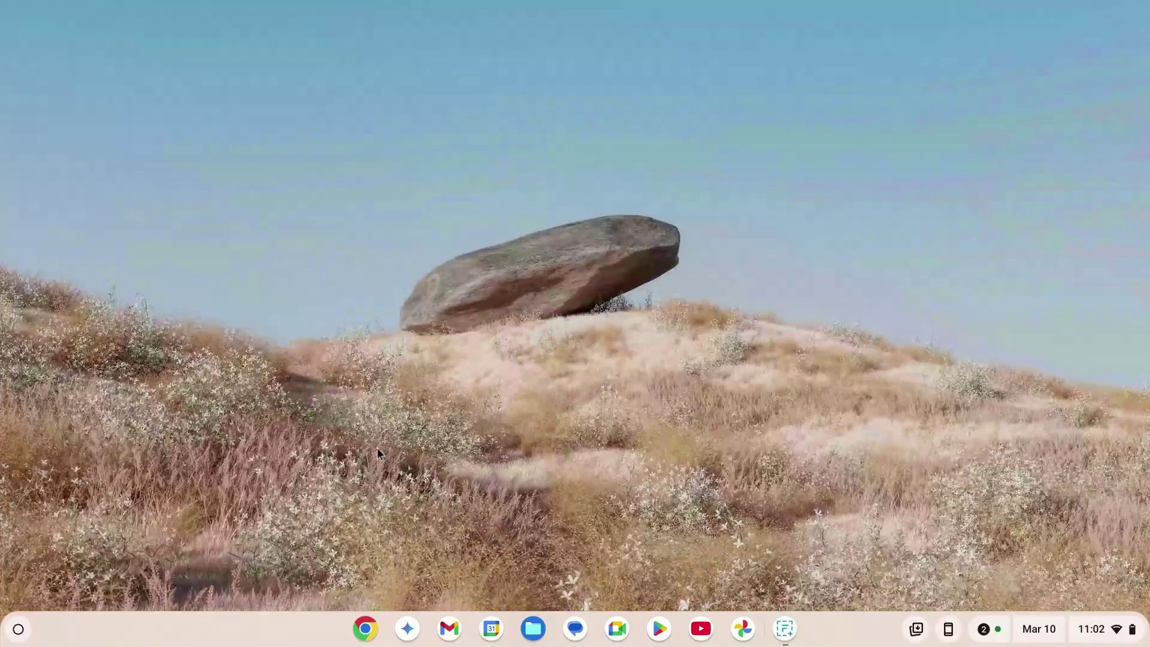
Open the Chrome browser and go to gd7playz.blogspot.com/2025/03/r1.html.
left_click(366, 629)
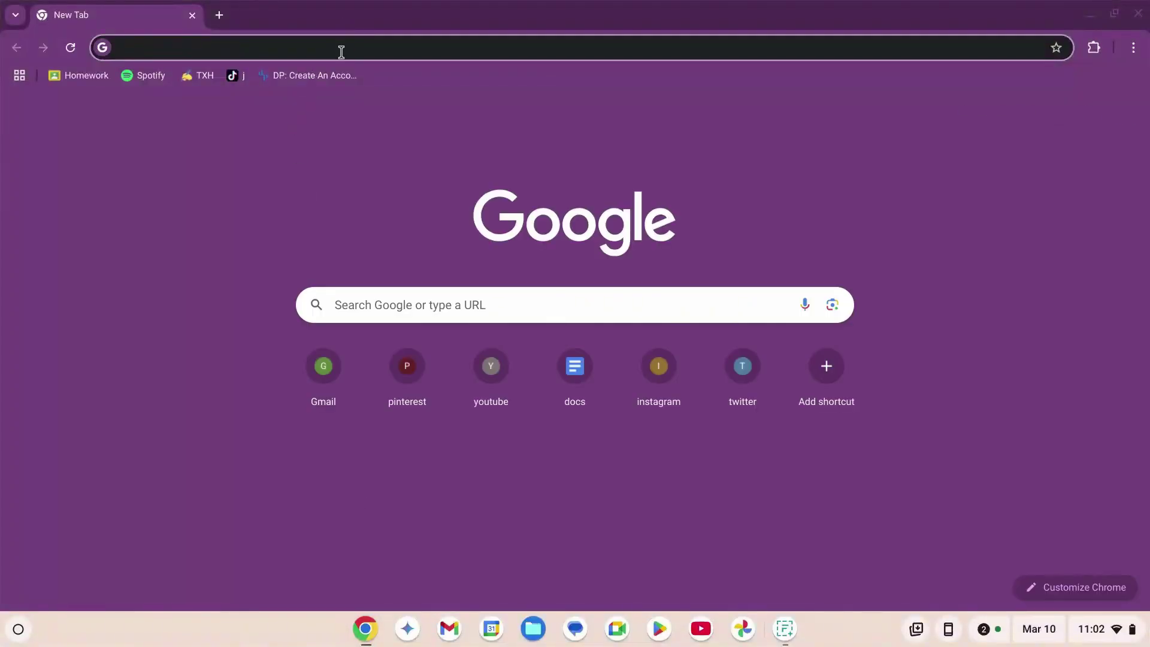
type("gd7playz.bl")
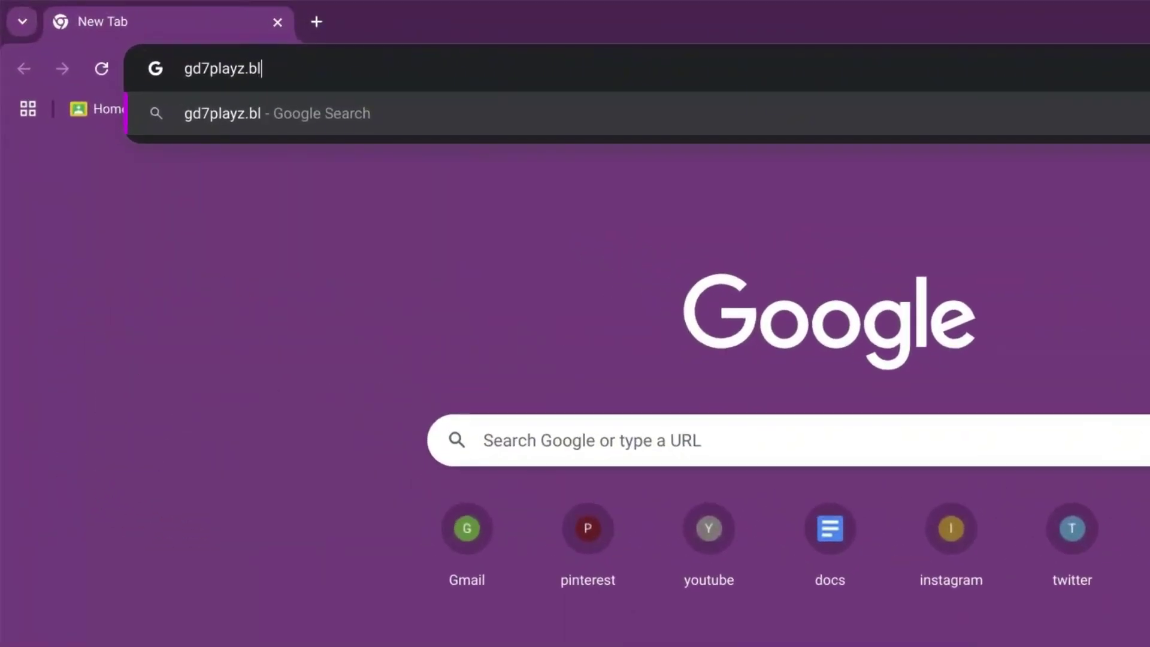
type("ogspot.")
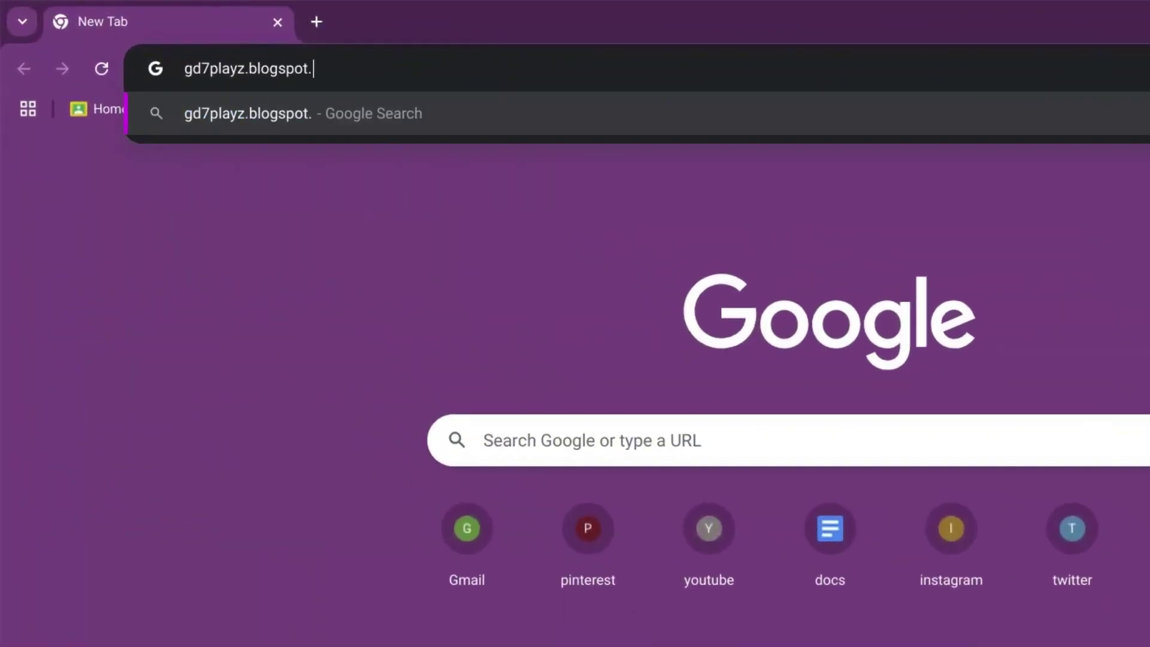
type("com/")
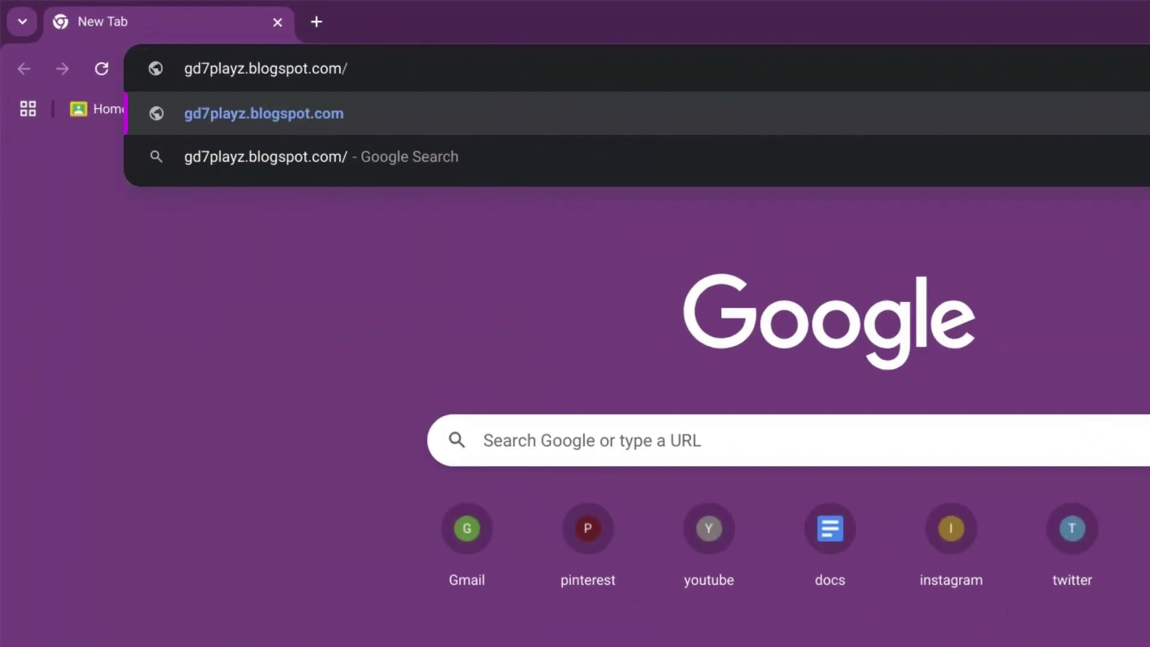
type("2025")
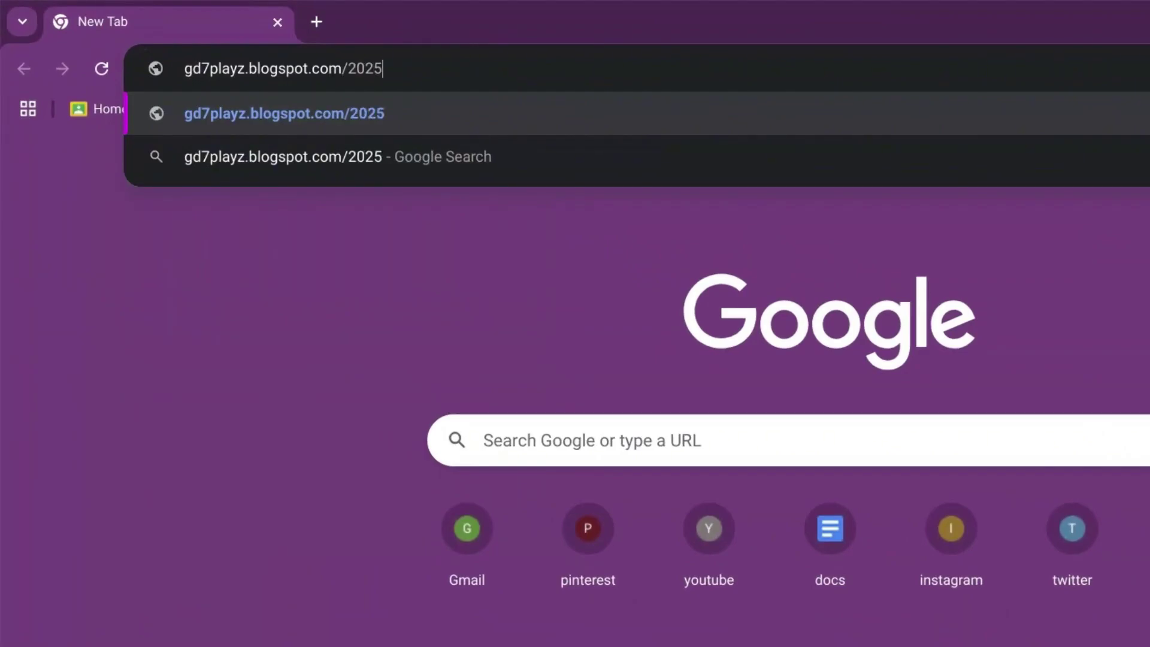
type("/03/")
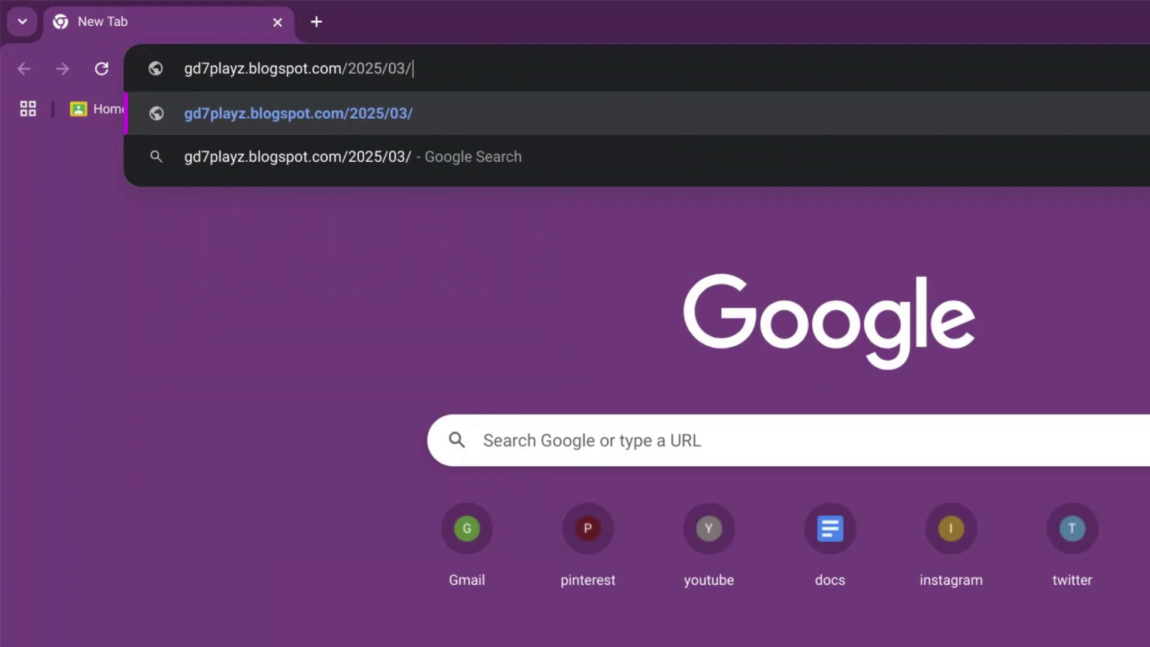
type("r1.htm")
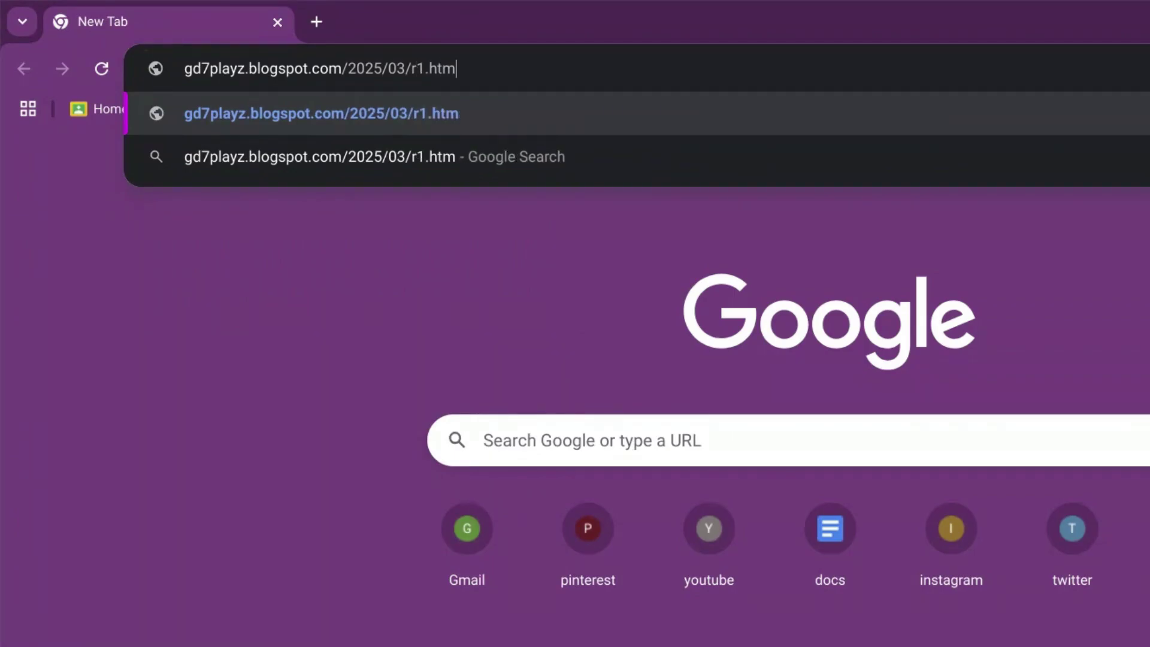
type("l")
key("Return")
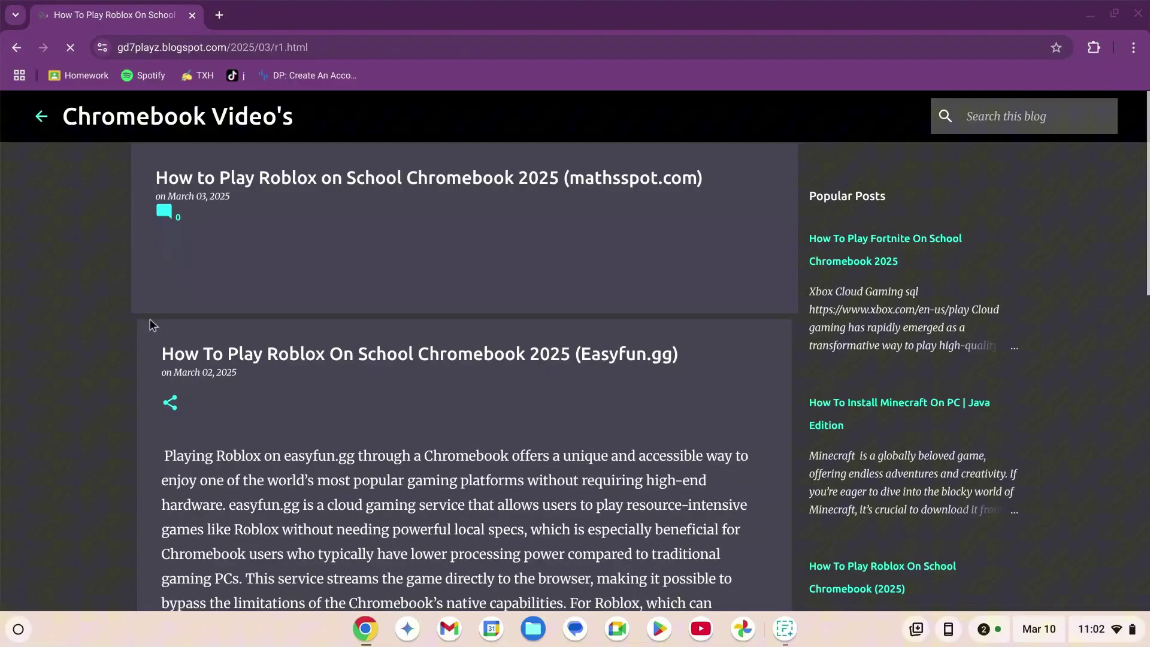
Find the Easyfun.gg link in the blog article and open easyfun.gg in a new tab.
scroll(204, 467, "down", 6)
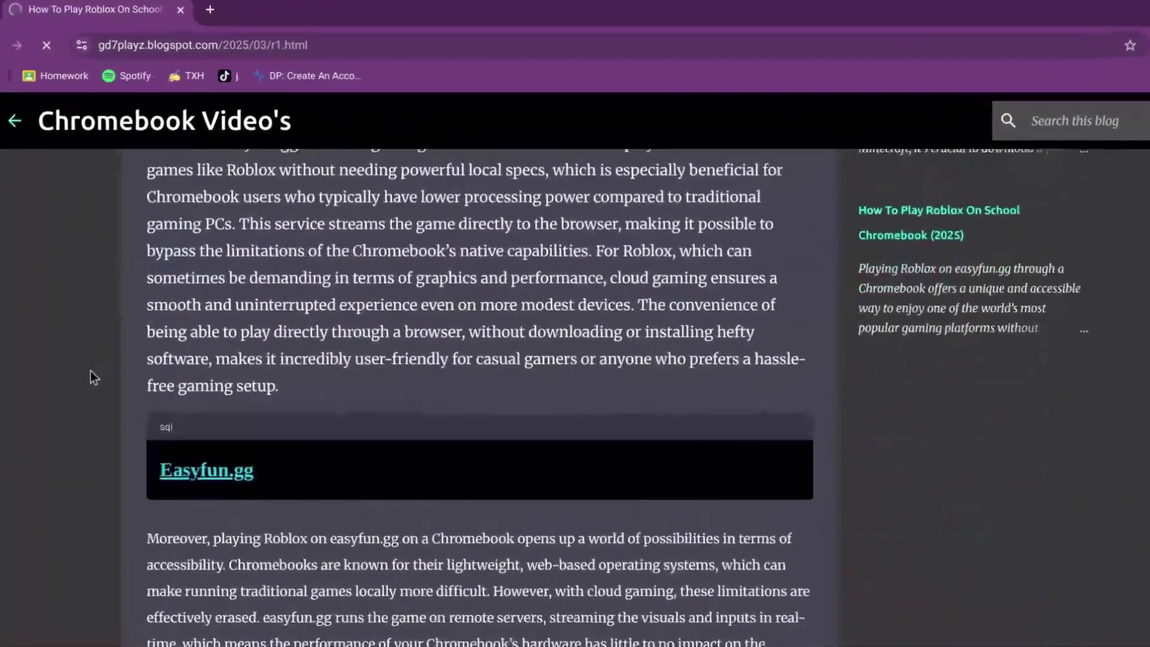
scroll(91, 378, "down", 4)
left_click_drag(158, 201, 297, 212)
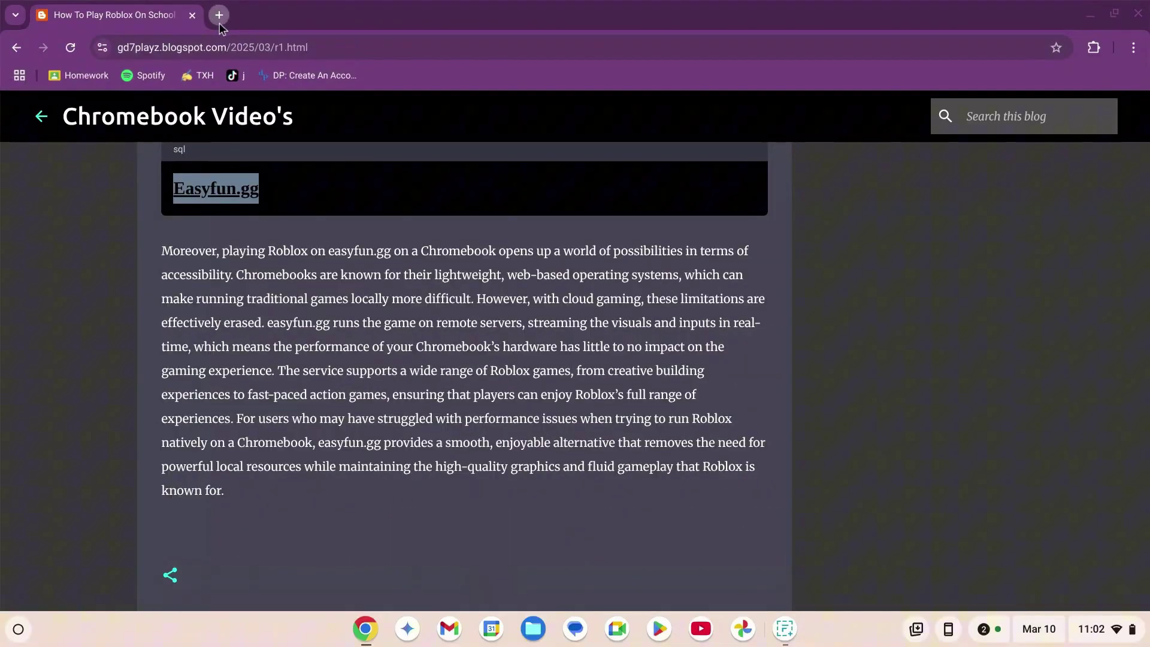
left_click(194, 1)
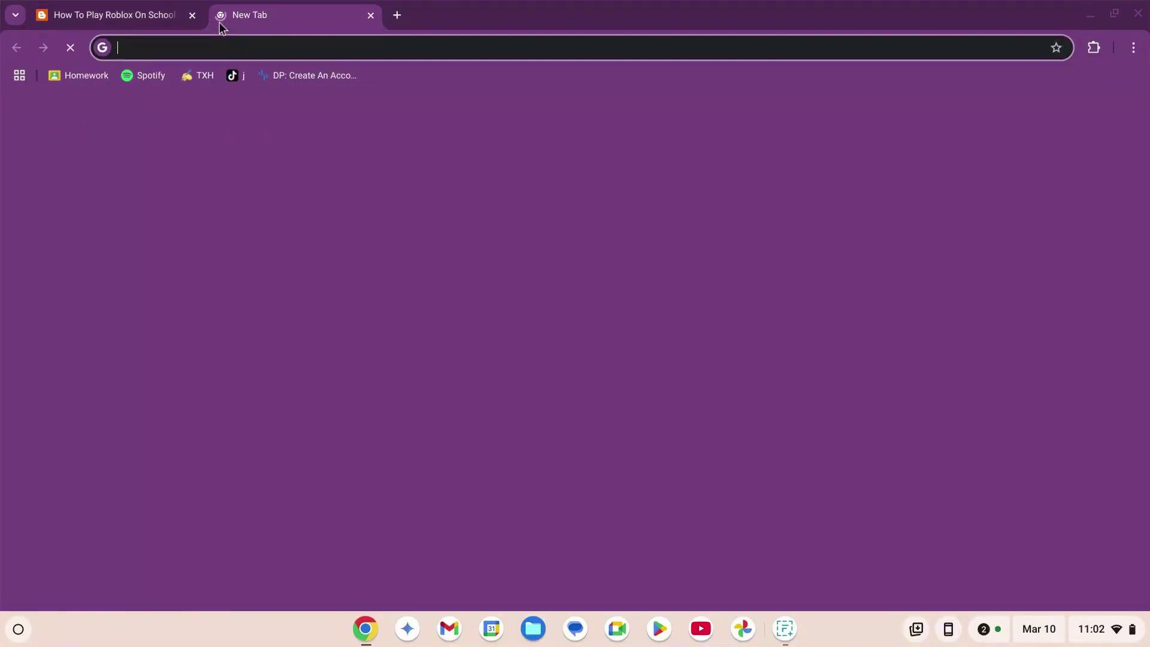
type("easyfun.gg")
key("Return")
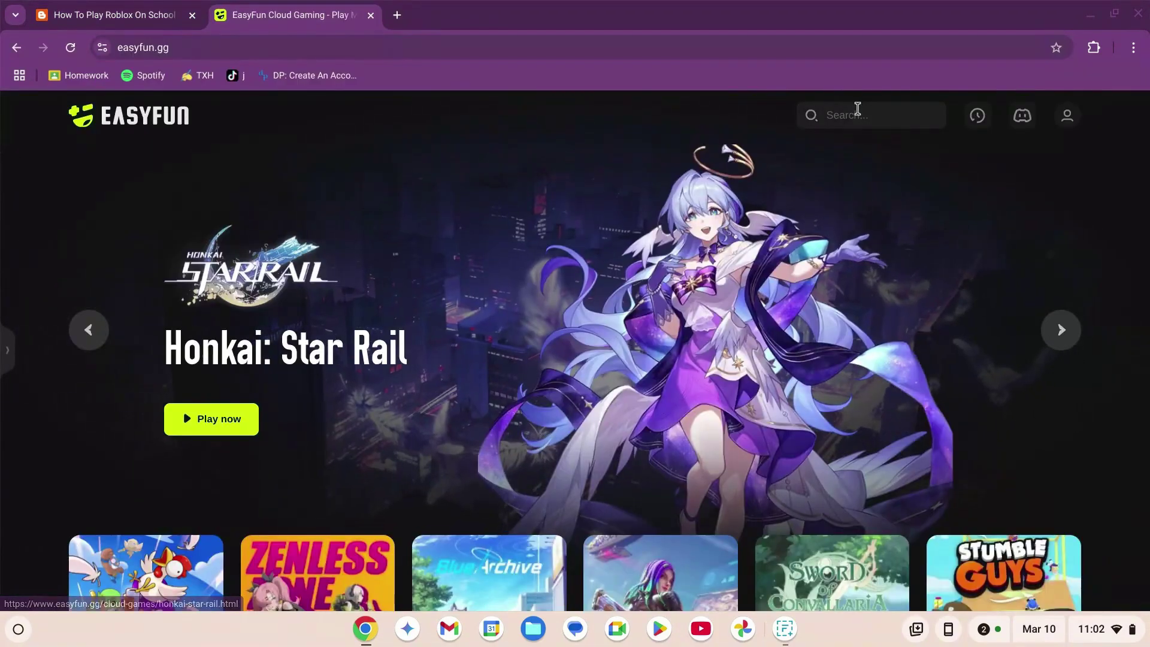
Search the EasyFun site for "roblox" and open the Roblox game page from the results.
left_click(864, 115)
type("roblox")
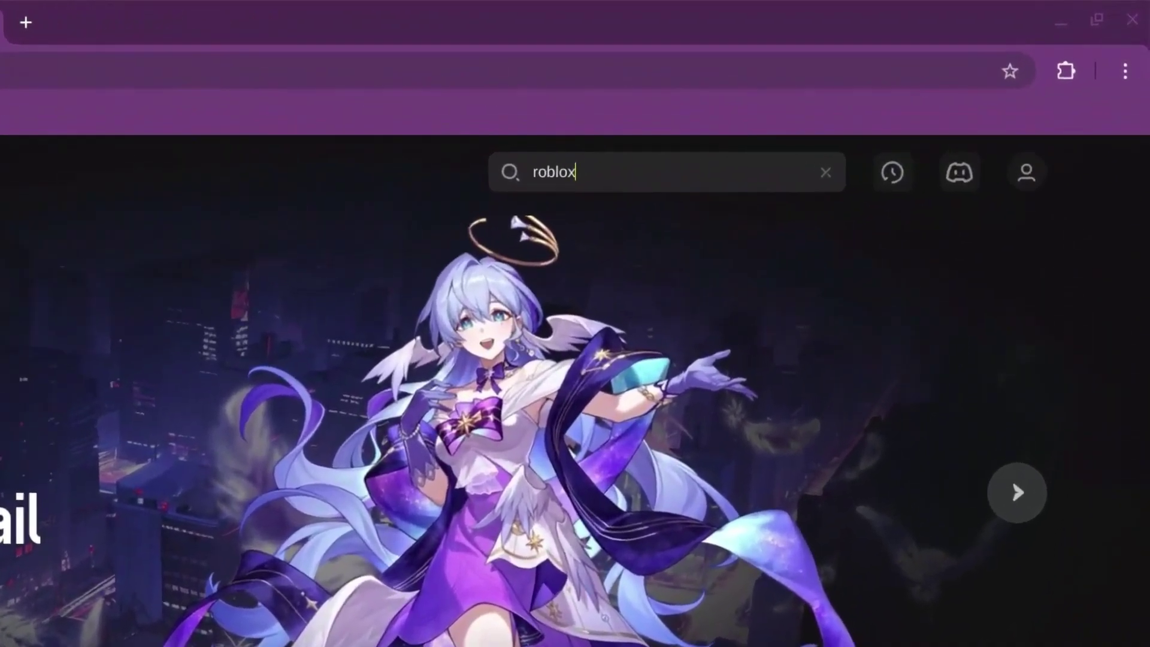
key("Return")
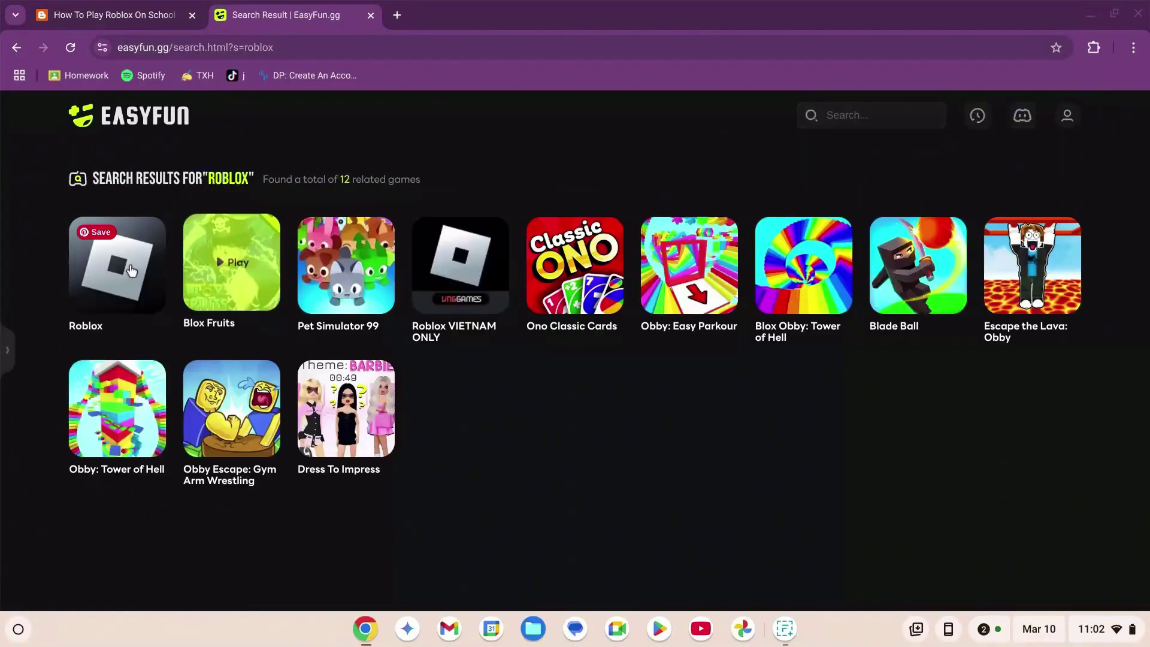
left_click(126, 270)
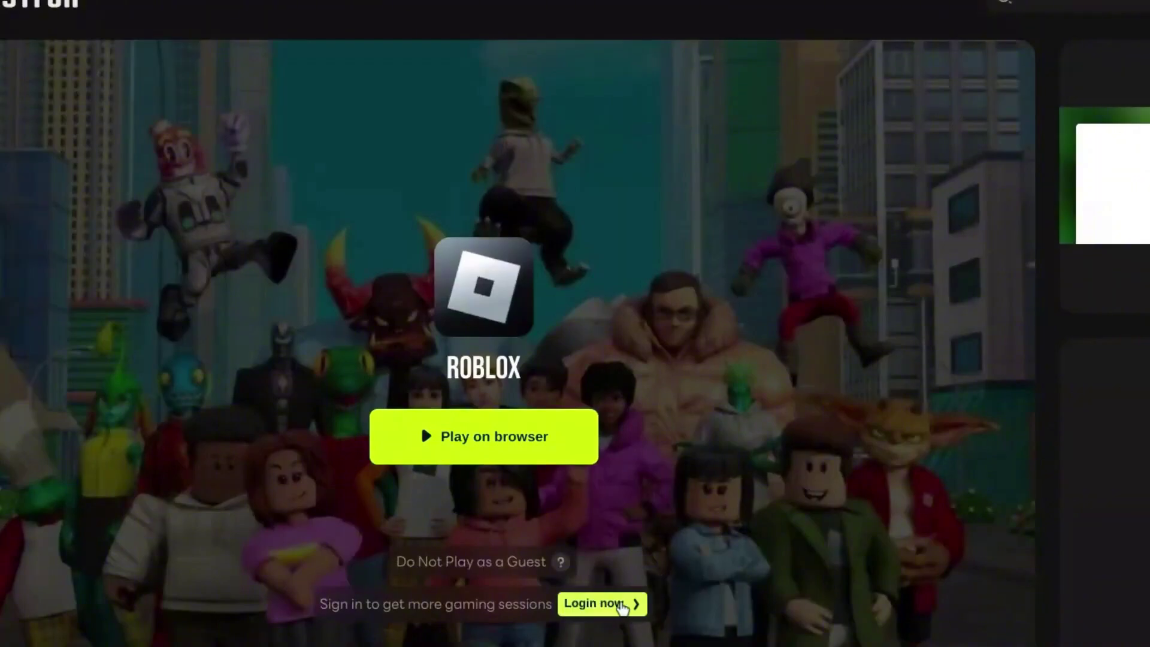
Start the EasyFun login from the Roblox page and launch the game in the browser.
left_click(599, 604)
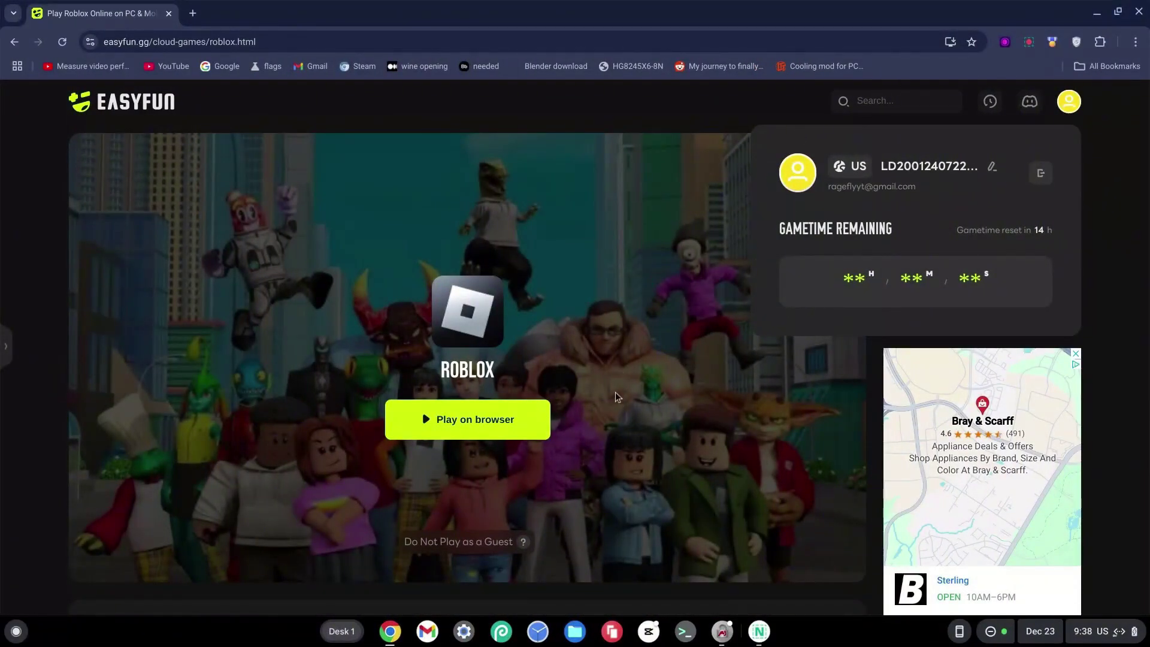
left_click(464, 429)
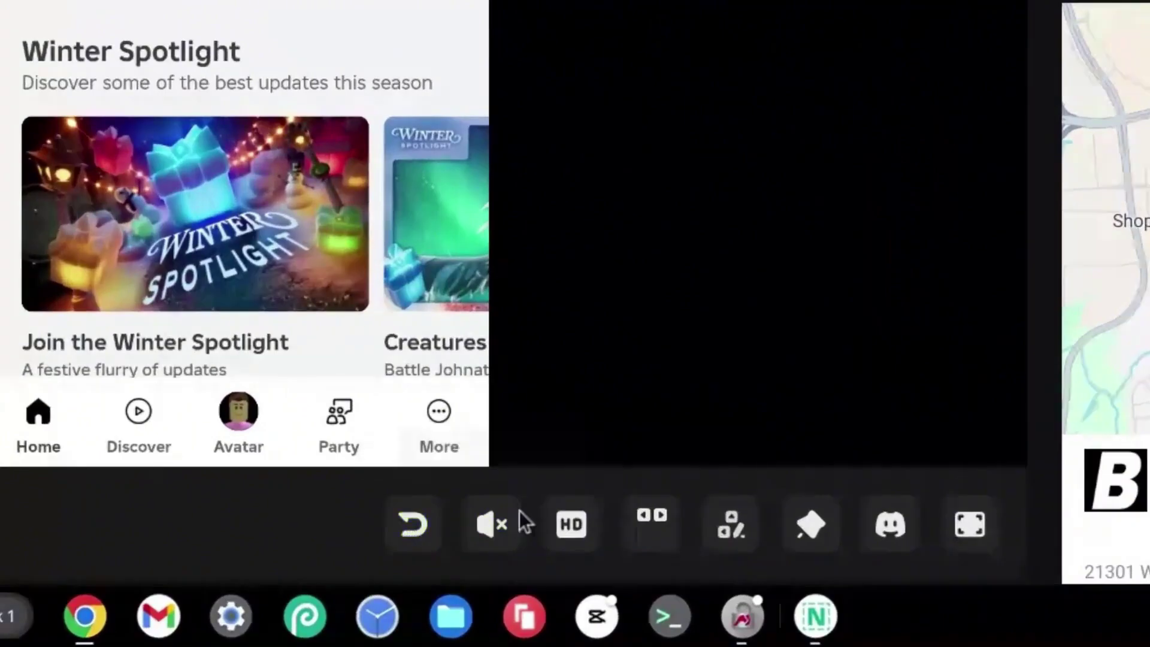
Switch the game stream's sound on and back off, and set its streaming quality to High Quality.
left_click(492, 525)
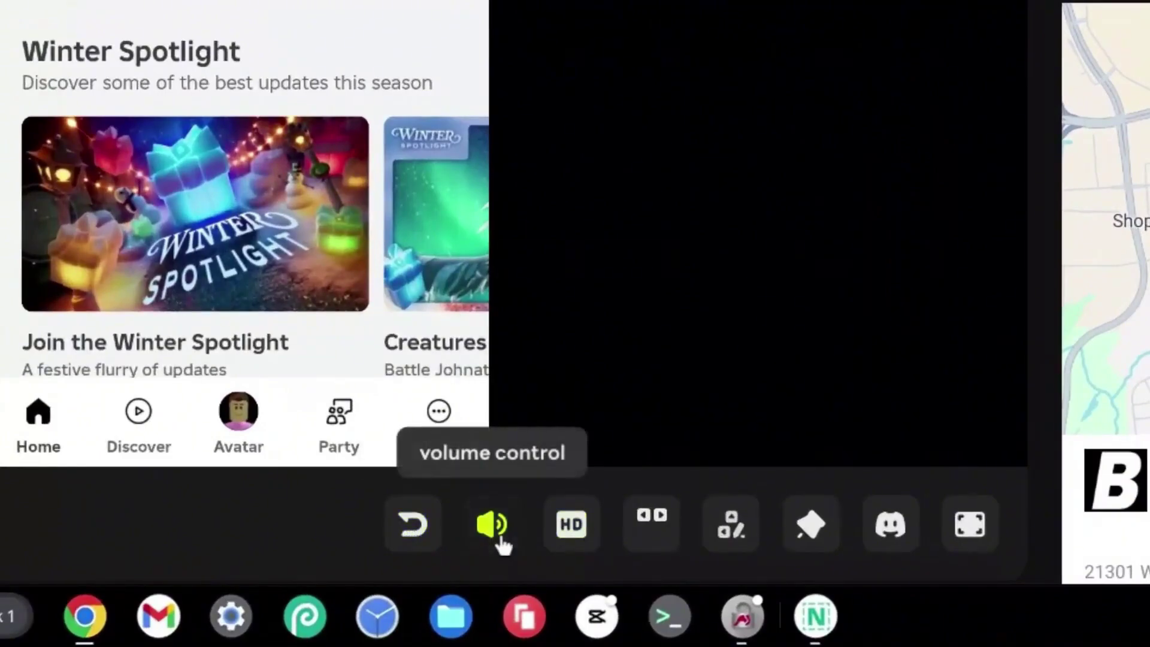
left_click(515, 527)
left_click(571, 526)
left_click(572, 527)
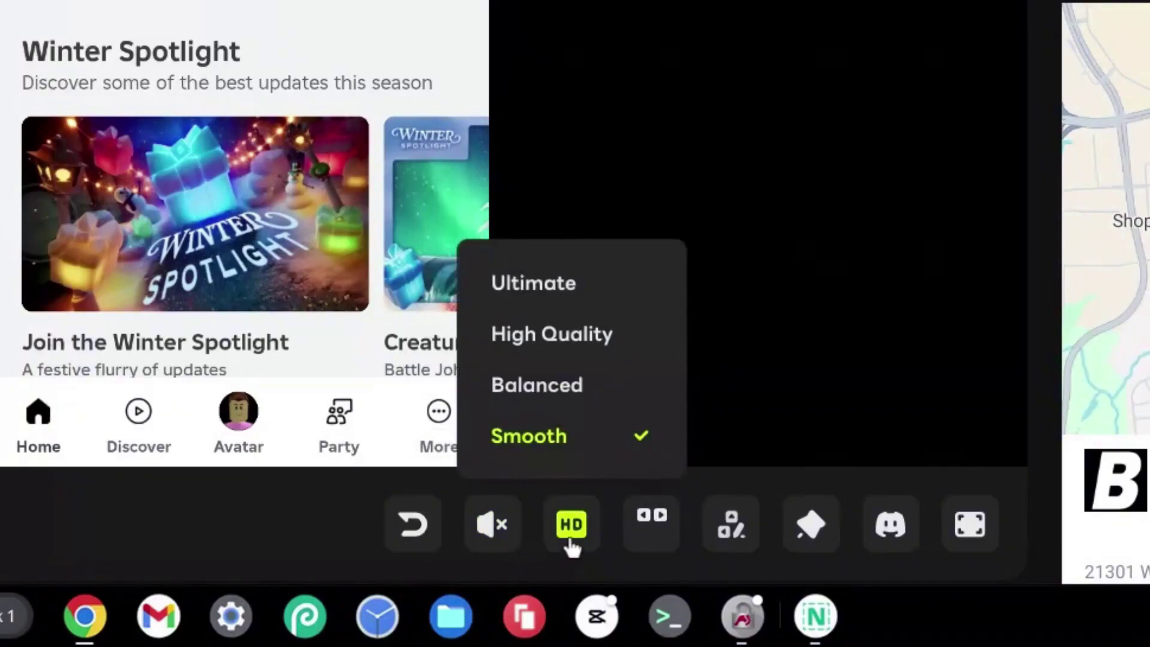
left_click(565, 346)
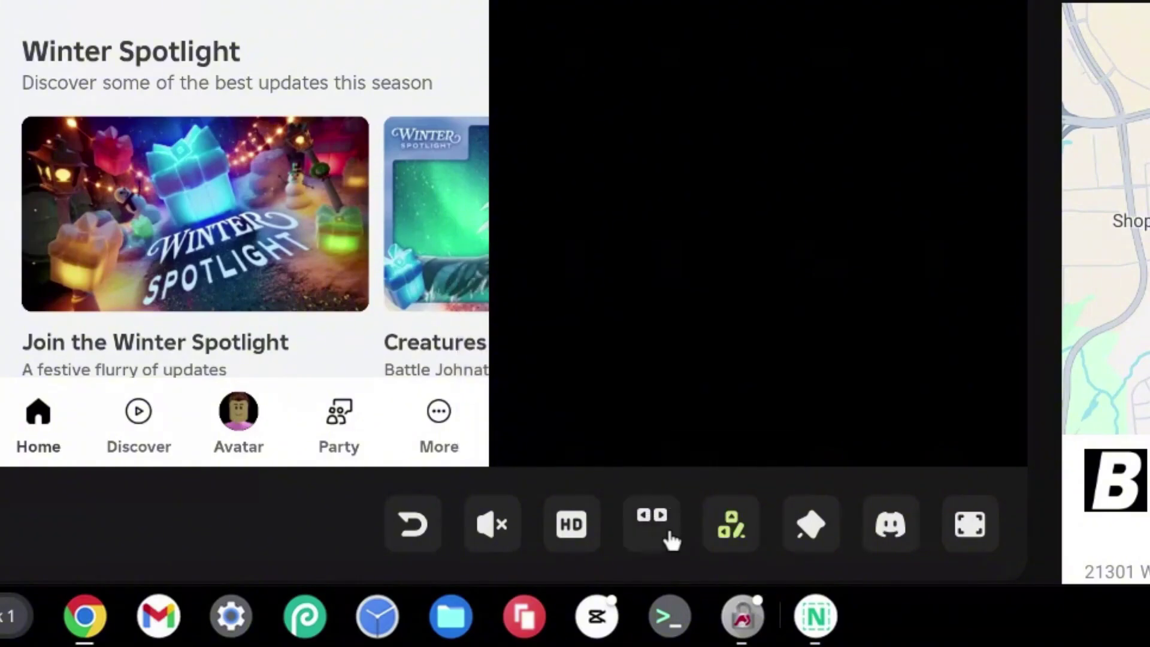
Add Roblox to the desktop by installing it as an app, and maximize its window.
left_click(810, 527)
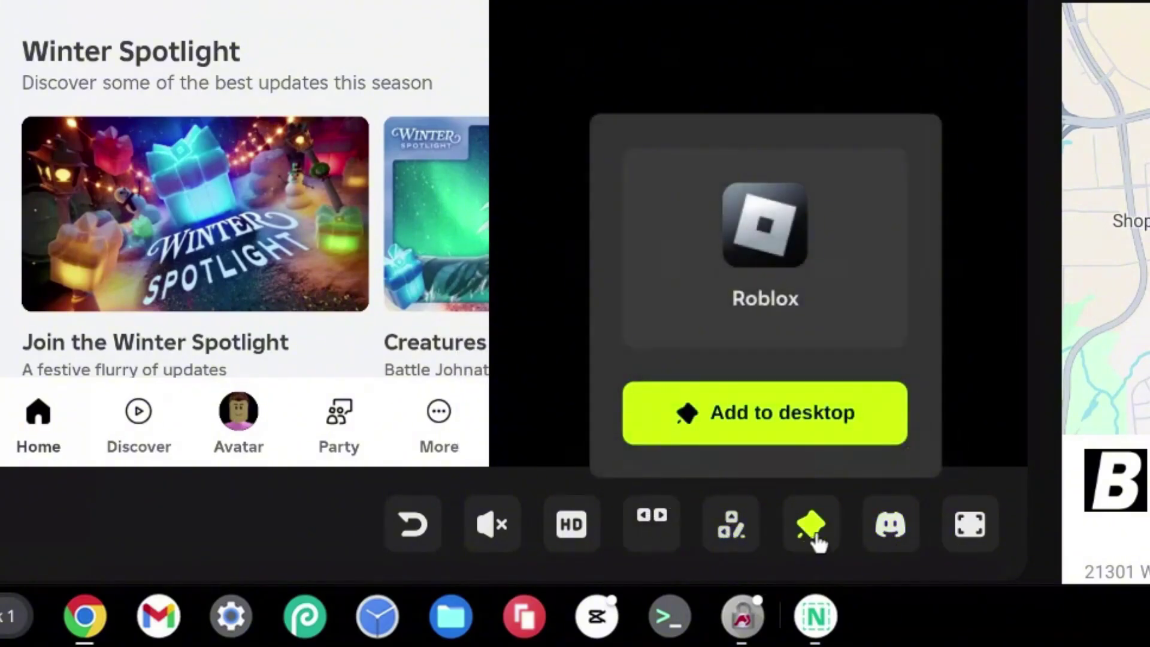
left_click(761, 416)
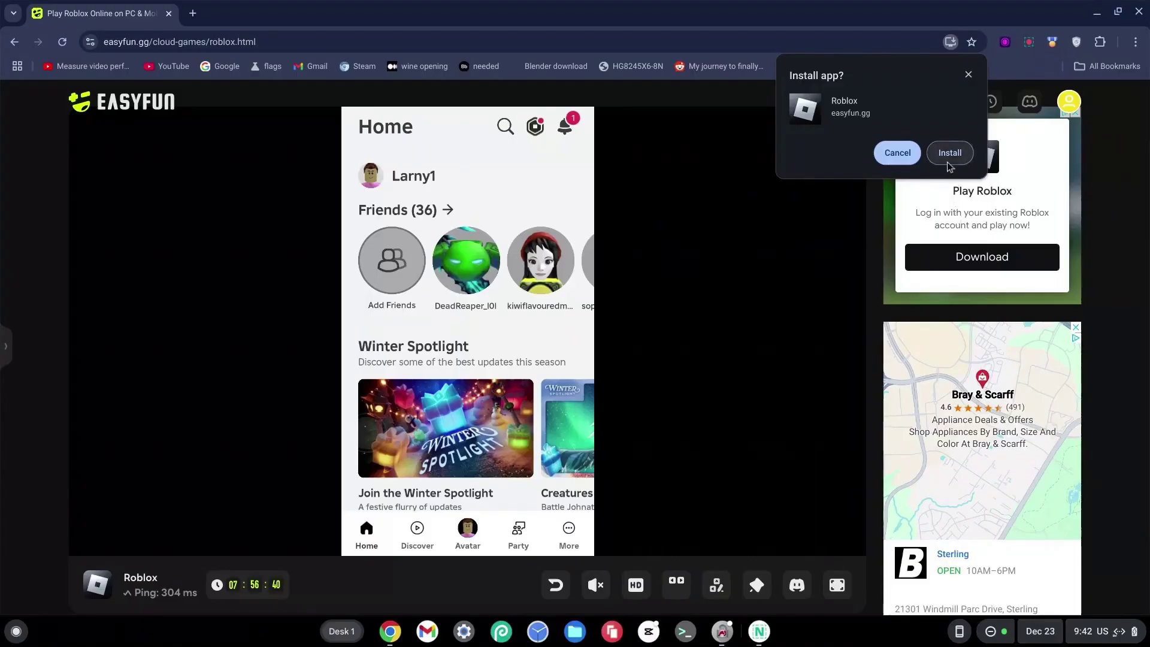
left_click(947, 161)
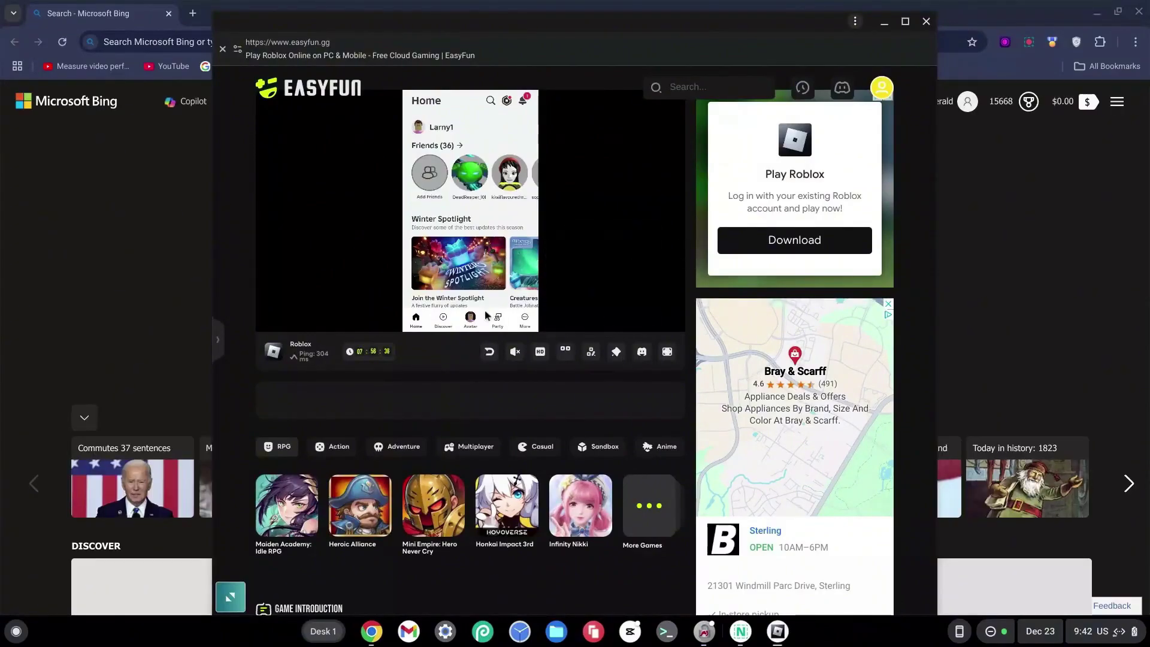
left_click(905, 21)
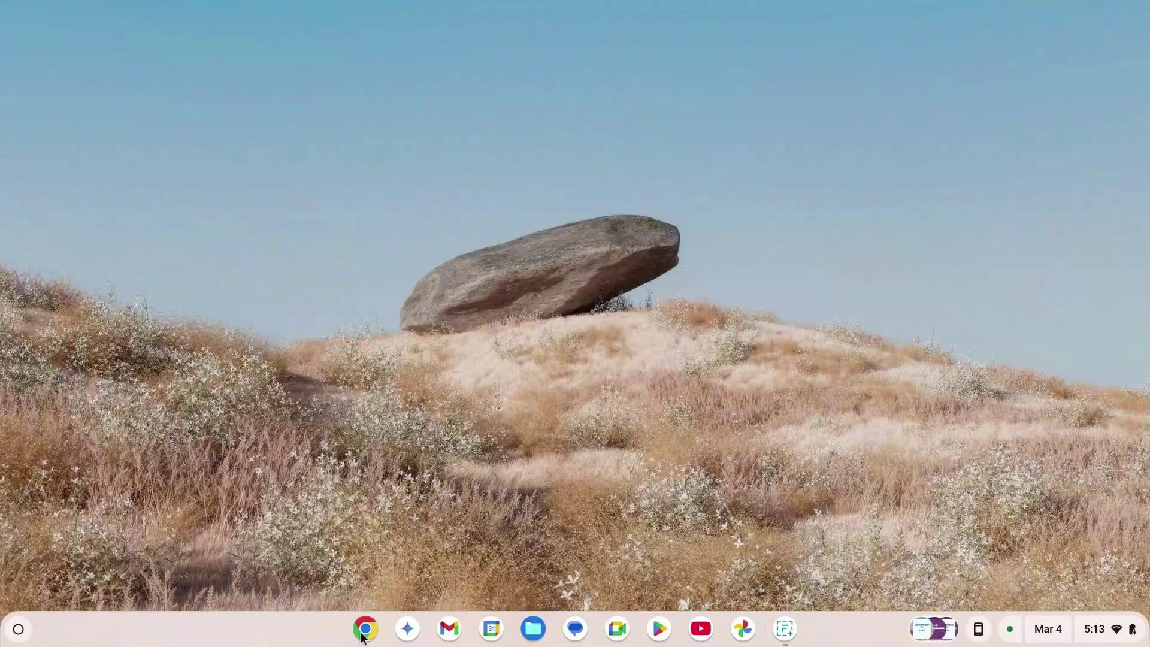
Open the blog page gd7playz.blogspot.com/2025/03/edu.html in Chrome.
left_click(363, 630)
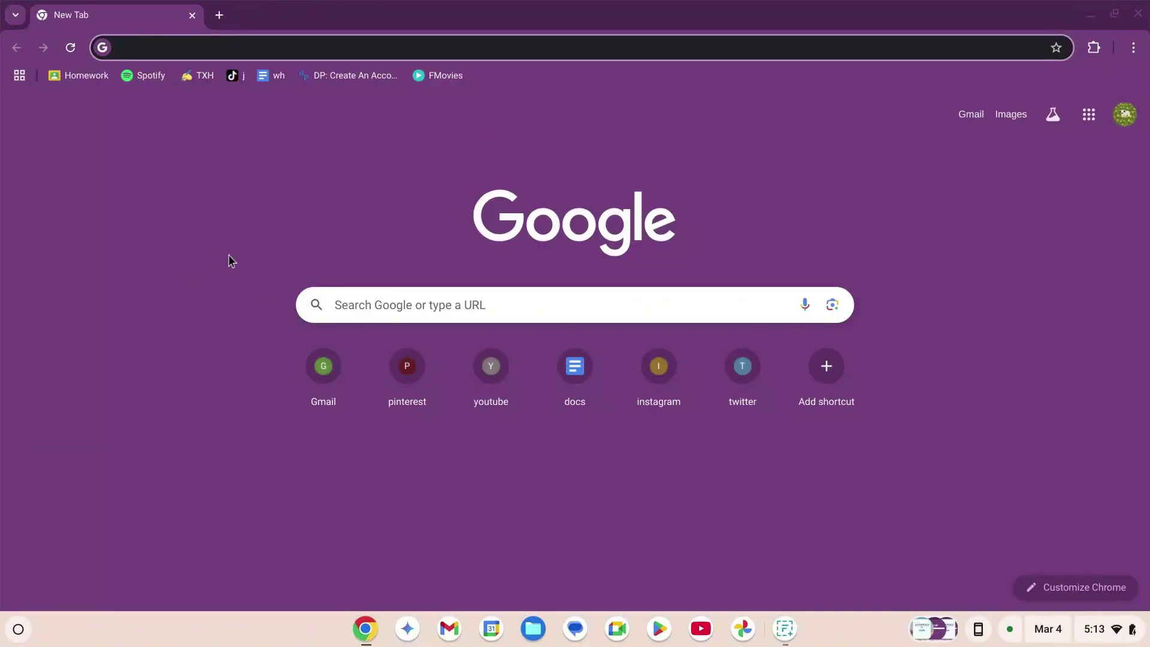
type("gd7")
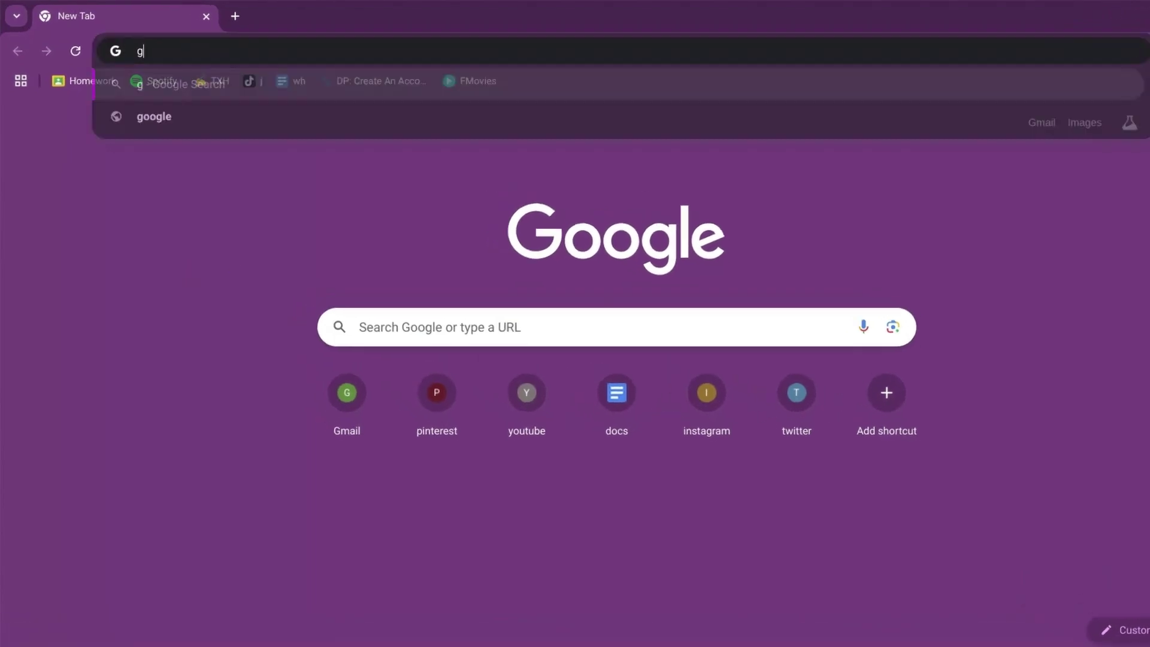
type("playz")
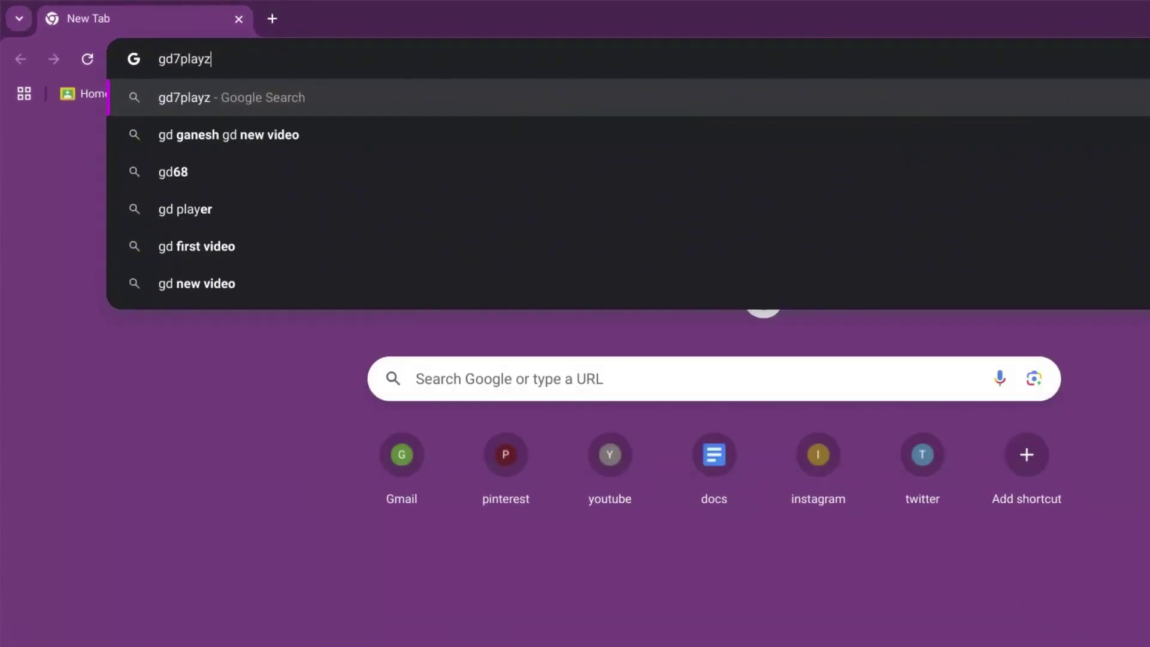
type(".blog")
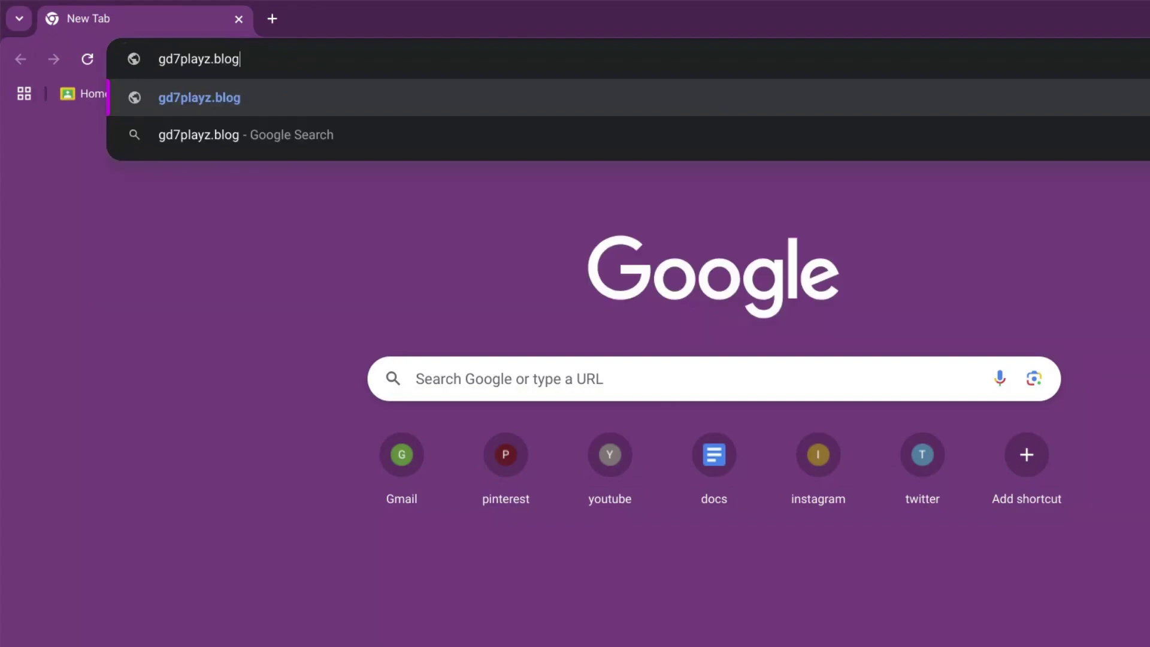
type("spot.com/2025")
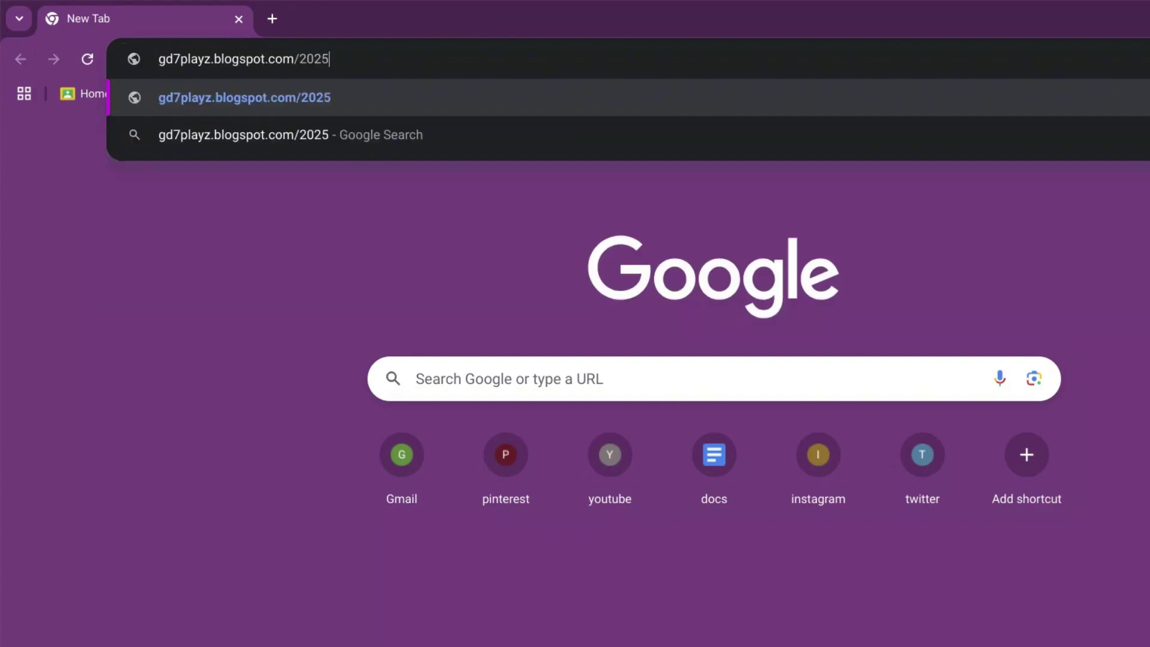
type("/03/edu")
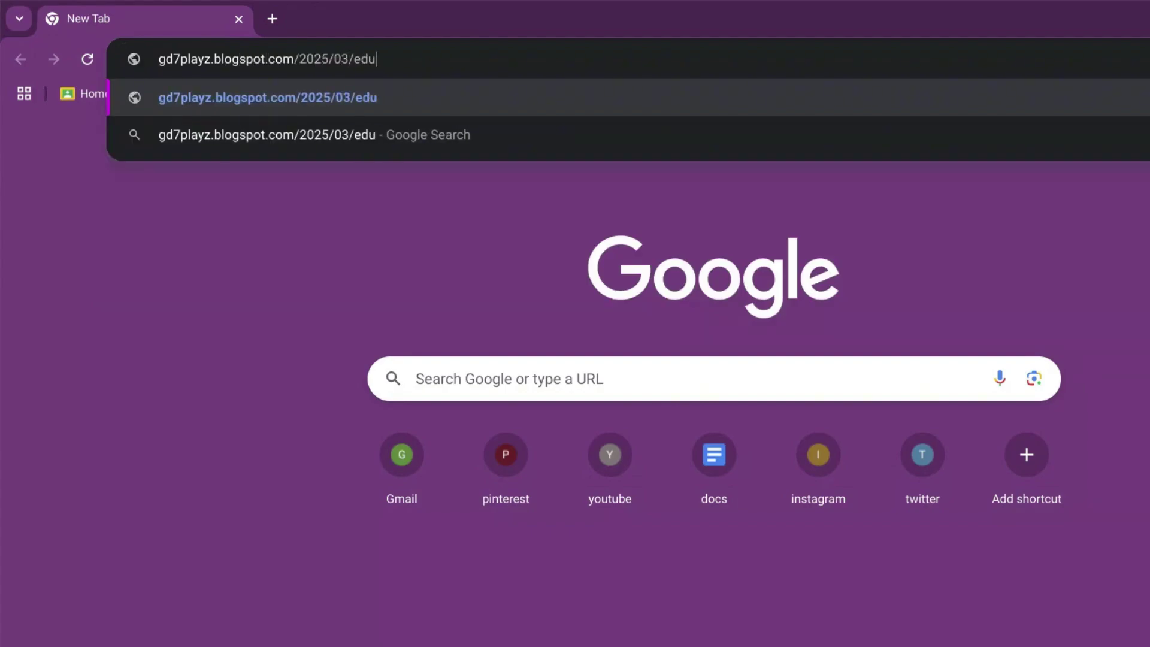
type("/")
key("BackSpace")
type(".")
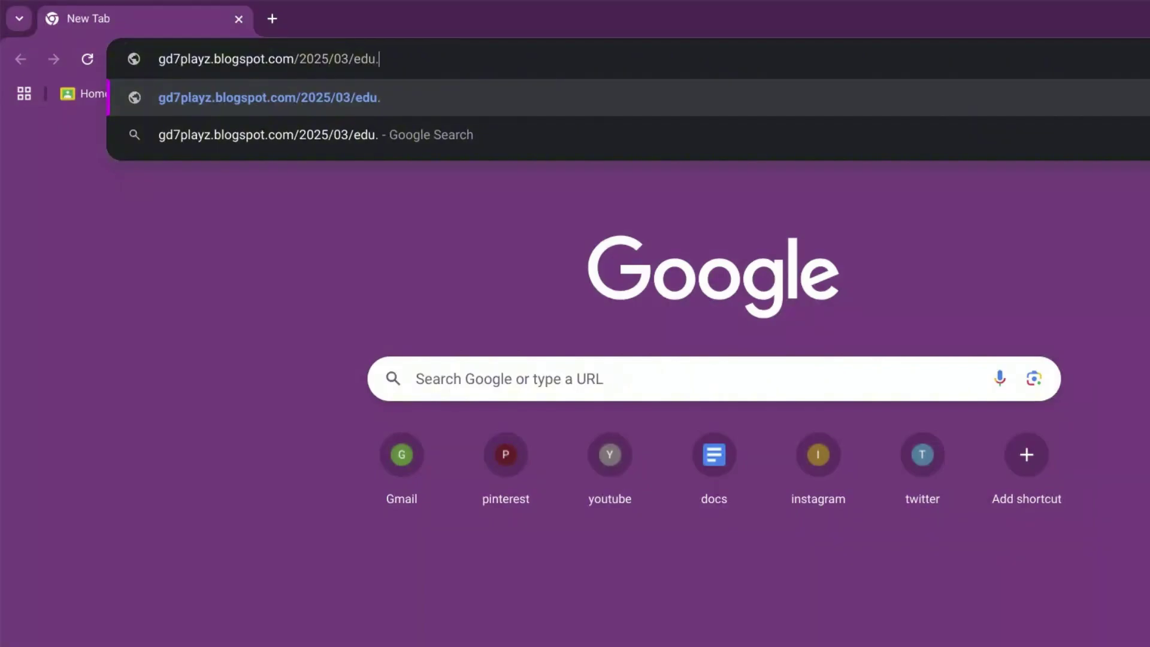
type("html")
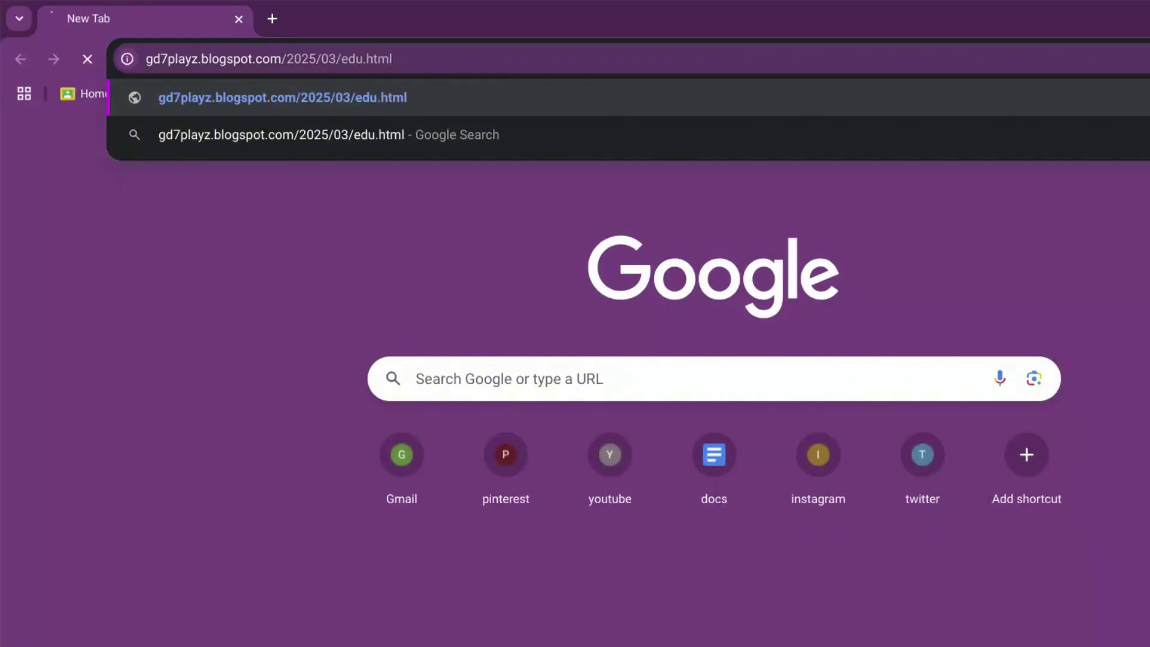
key("Return")
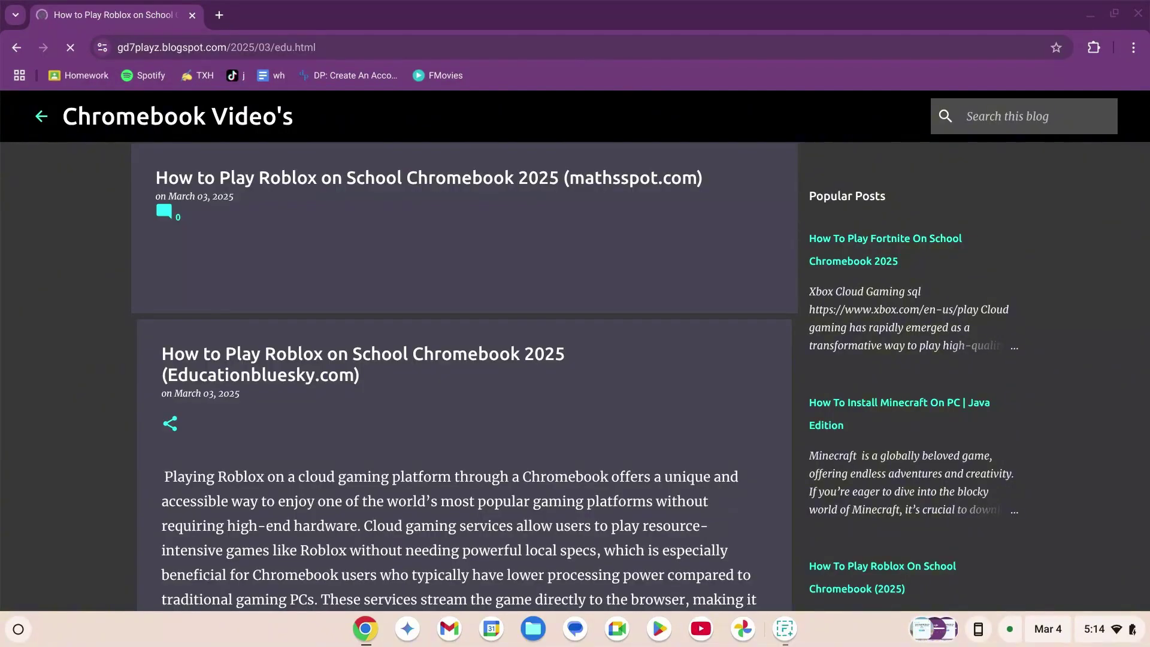
Copy the Educationbluesky.com address from the blog post and open it in a new tab.
scroll(69, 405, "down", 8)
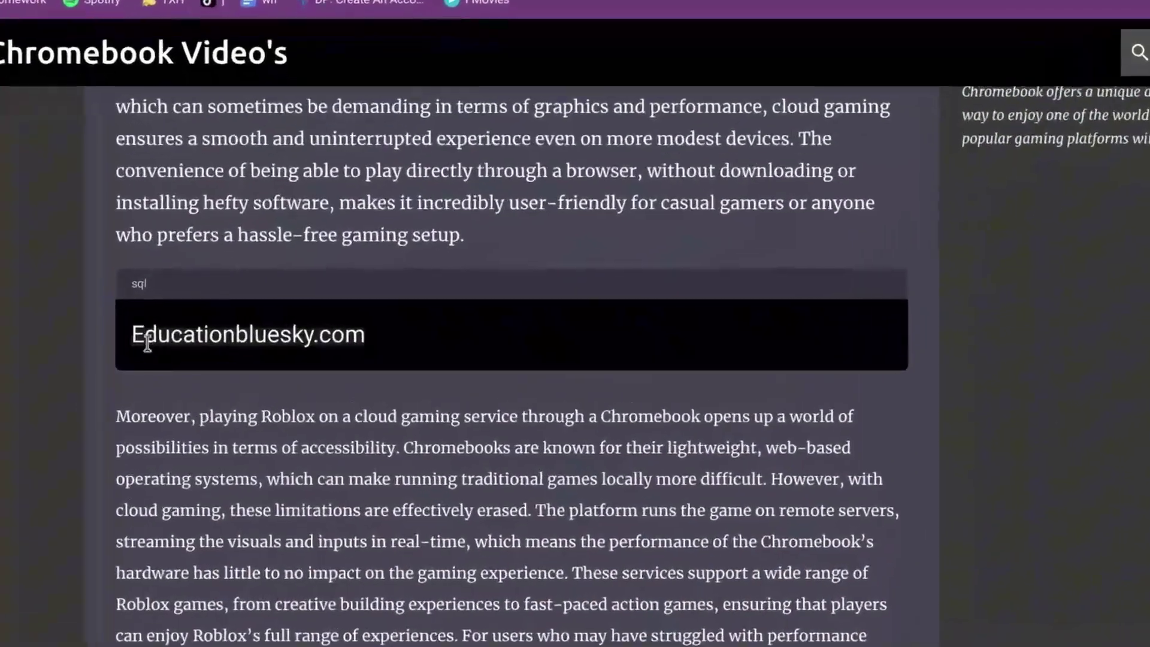
left_click_drag(170, 367, 497, 333)
key("ctrl+c")
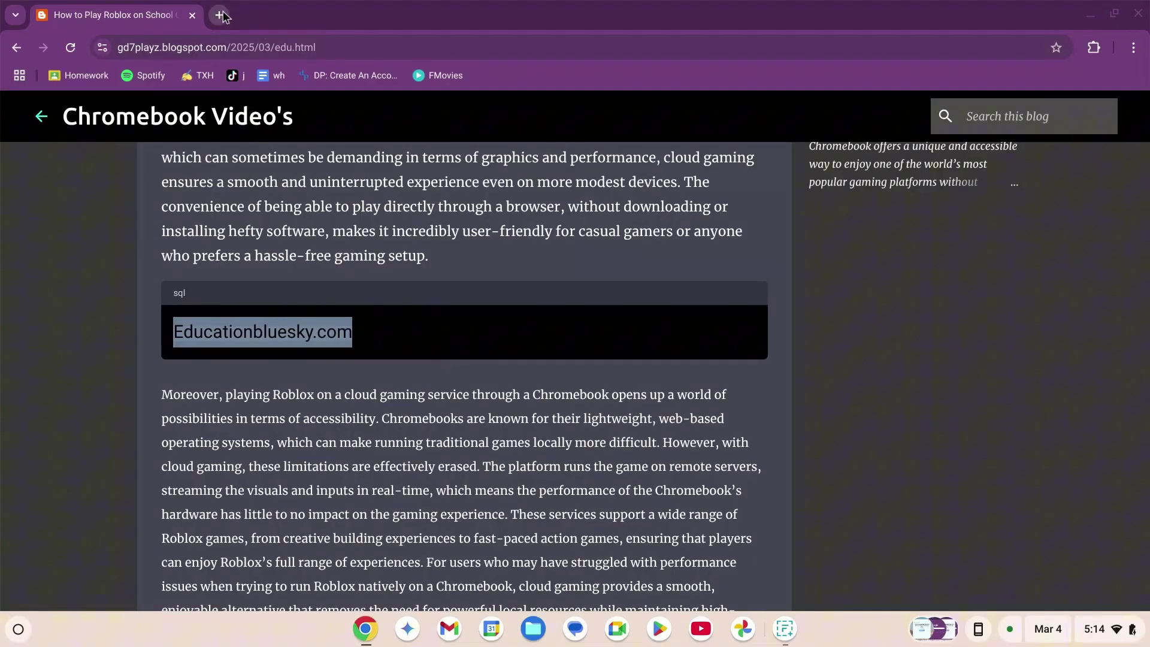
left_click(220, 15)
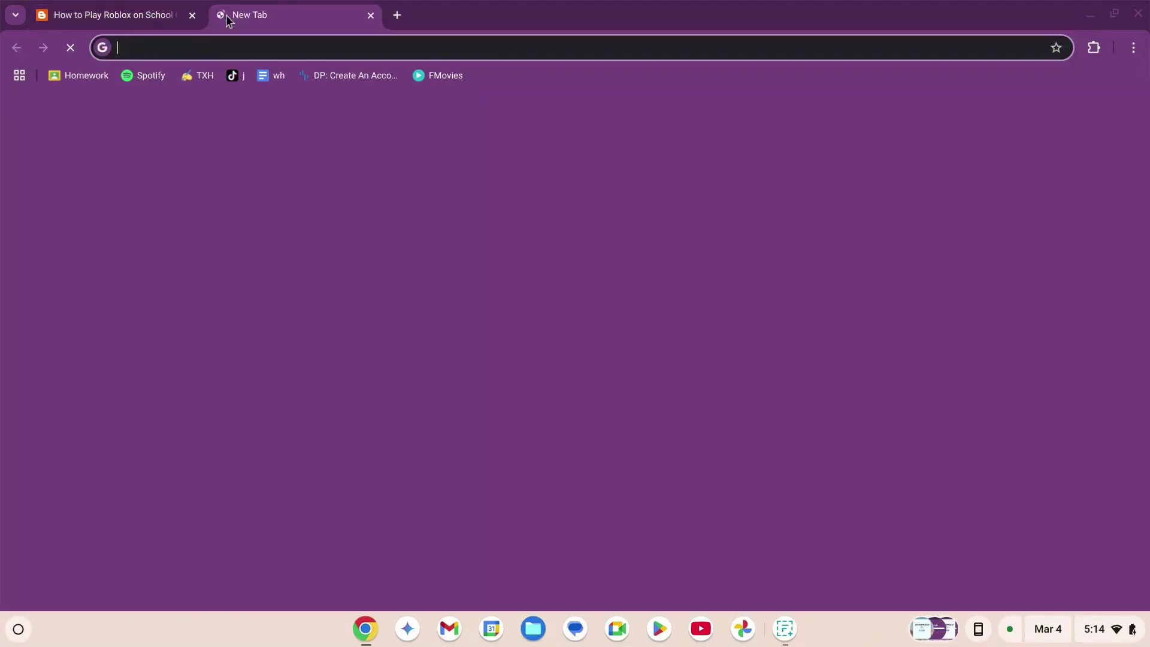
key("ctrl+v")
key("Return")
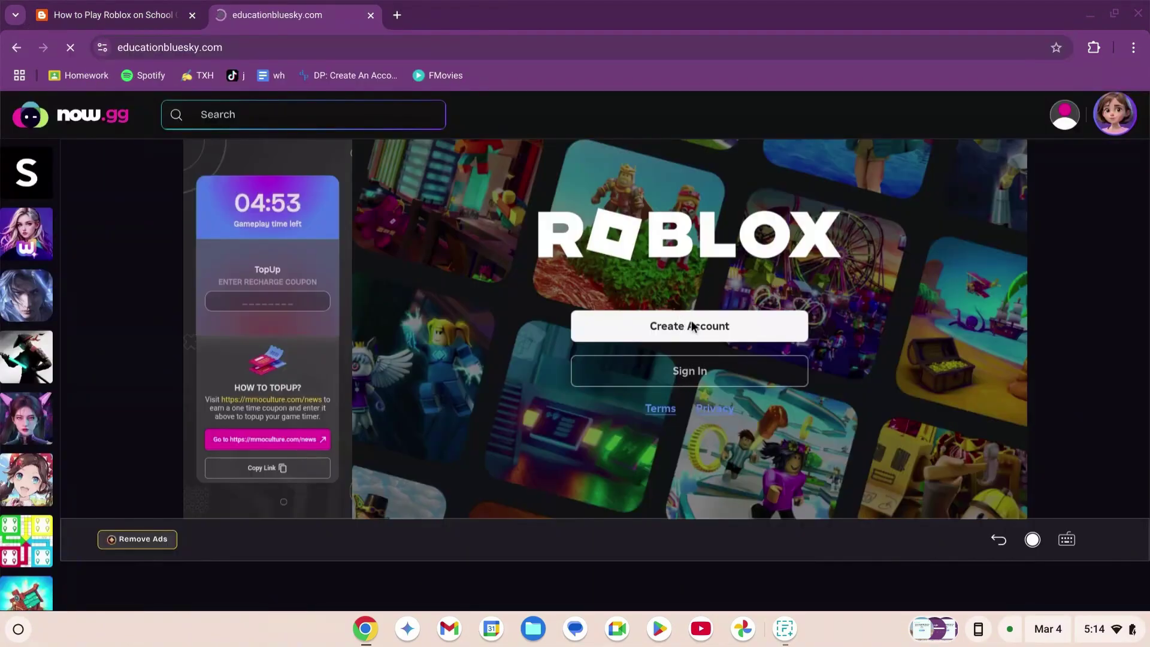
Open the Roblox sign-in form in the game stream and activate the username field.
left_click(712, 378)
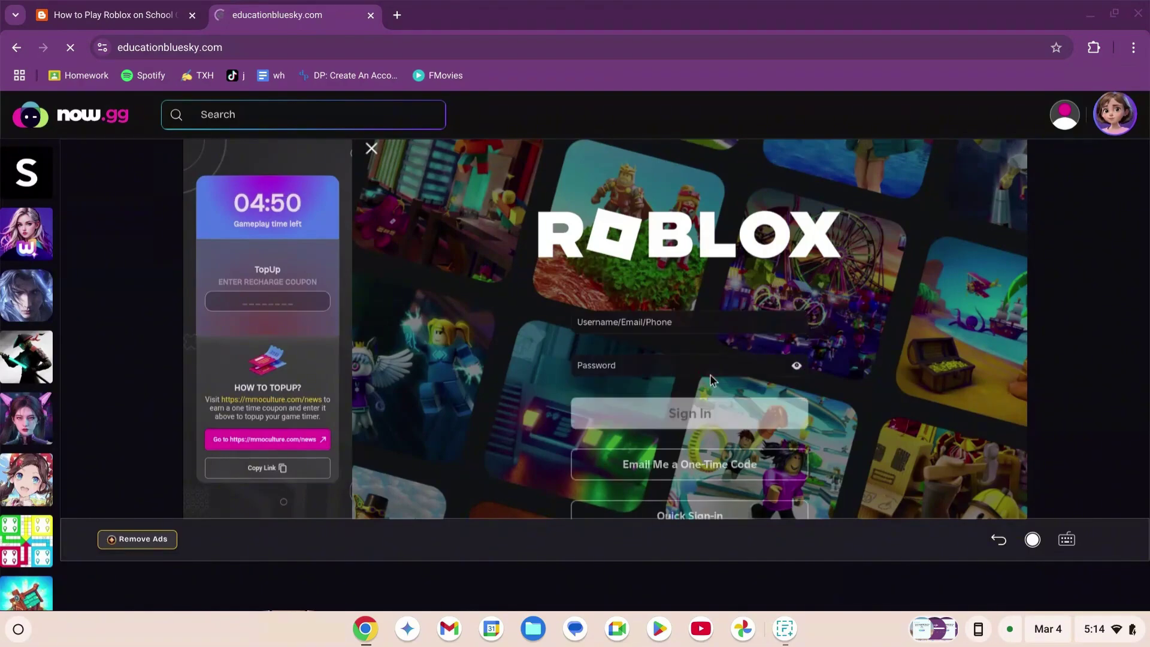
left_click(667, 324)
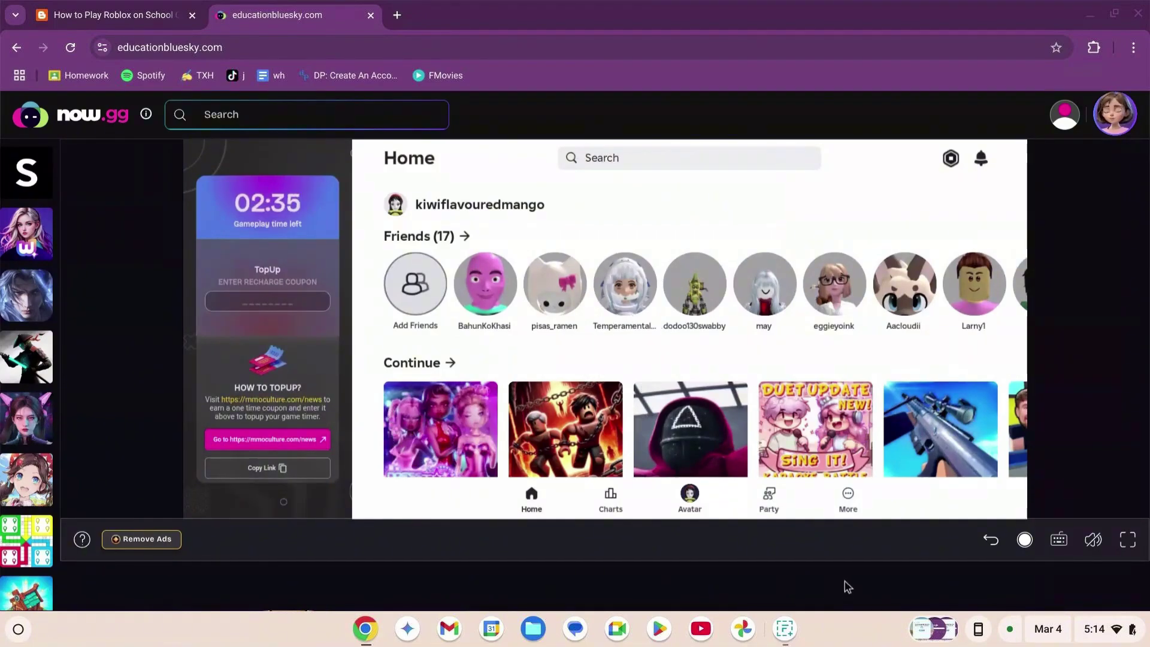
Bring up and cancel the stream recording request, then close the game controls overview and raise the mouse sensitivity.
left_click(1022, 541)
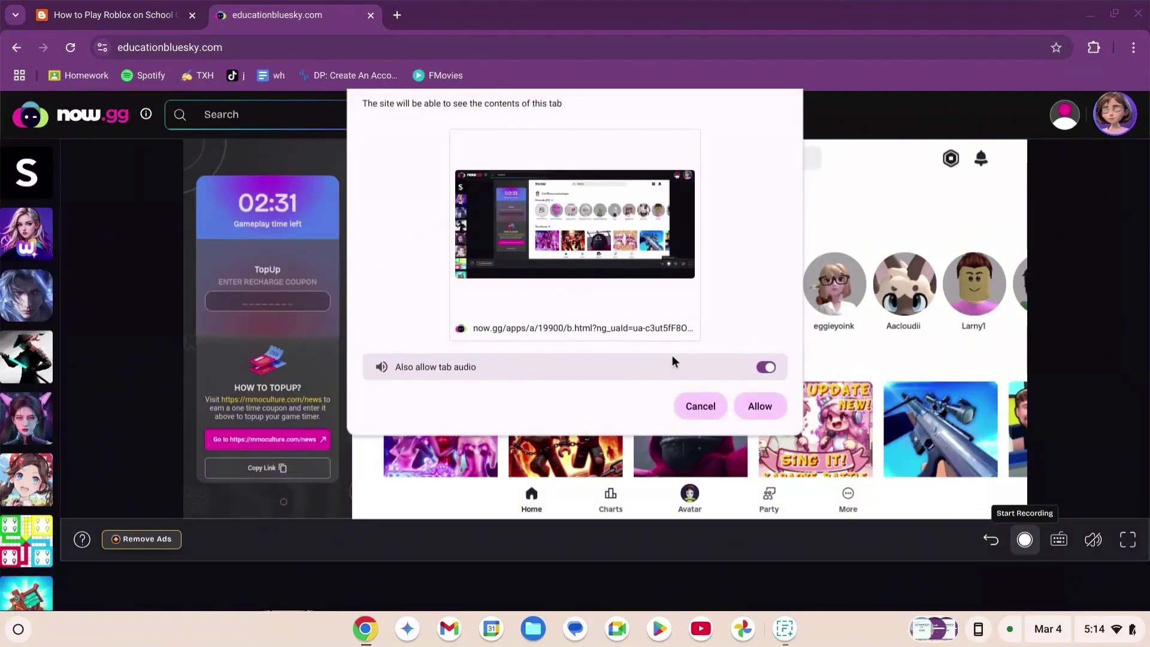
left_click(692, 408)
left_click(1057, 539)
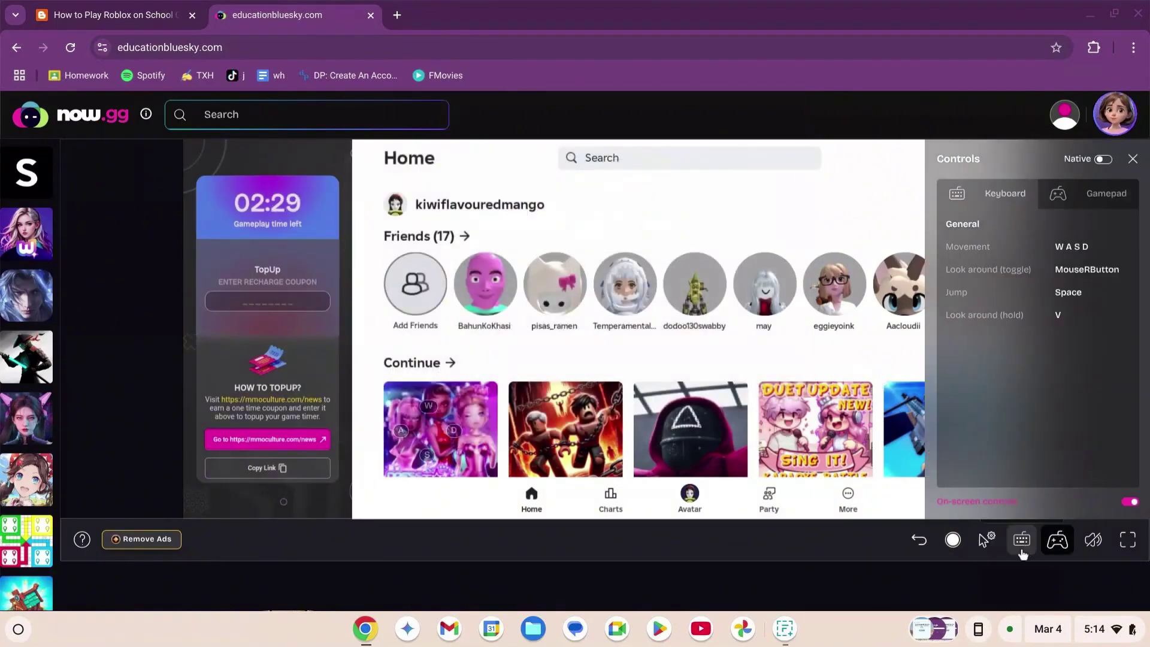
left_click(986, 546)
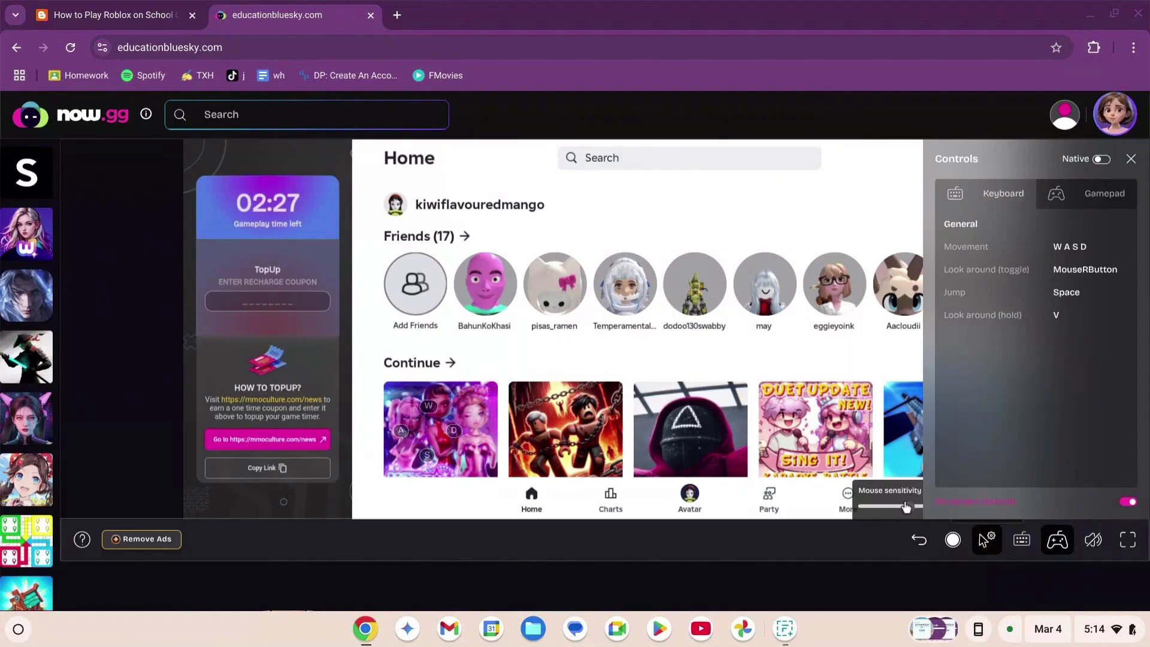
left_click(1131, 160)
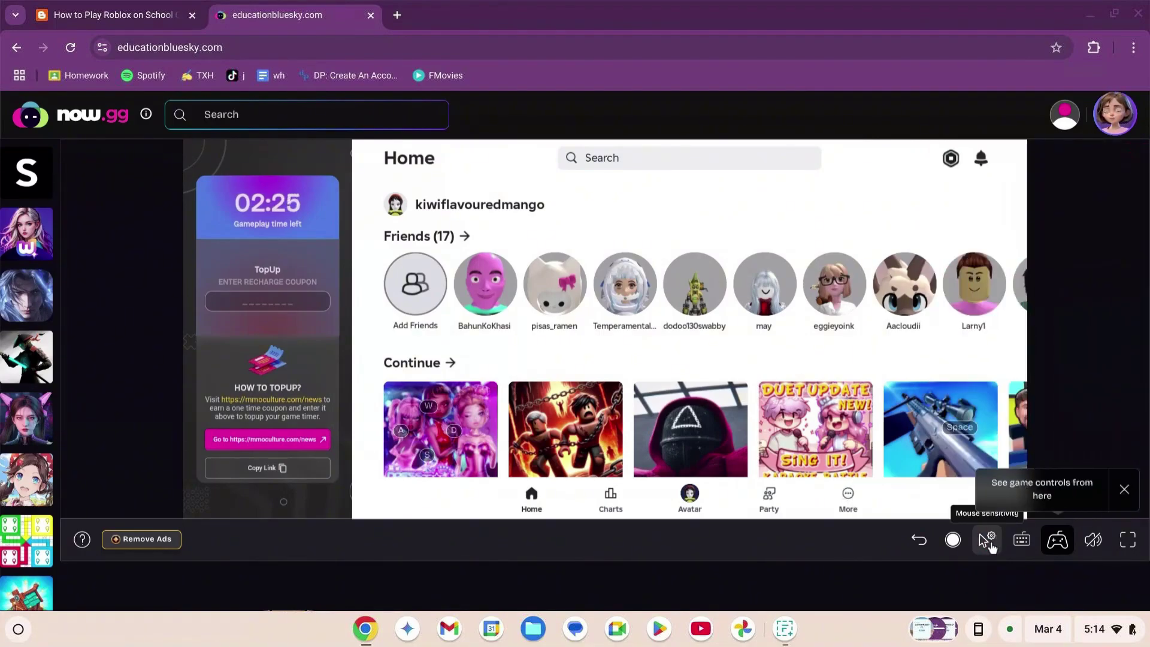
left_click_drag(917, 508, 951, 505)
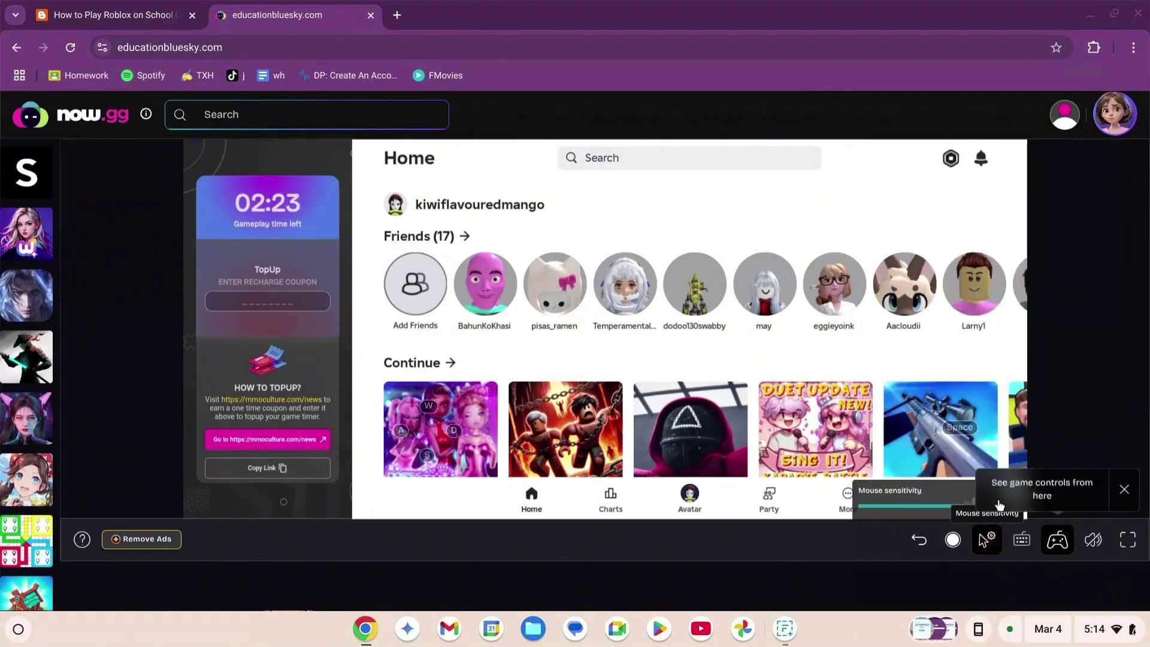
Review the keyboard game controls, close them, and raise the game stream's volume.
left_click(1063, 550)
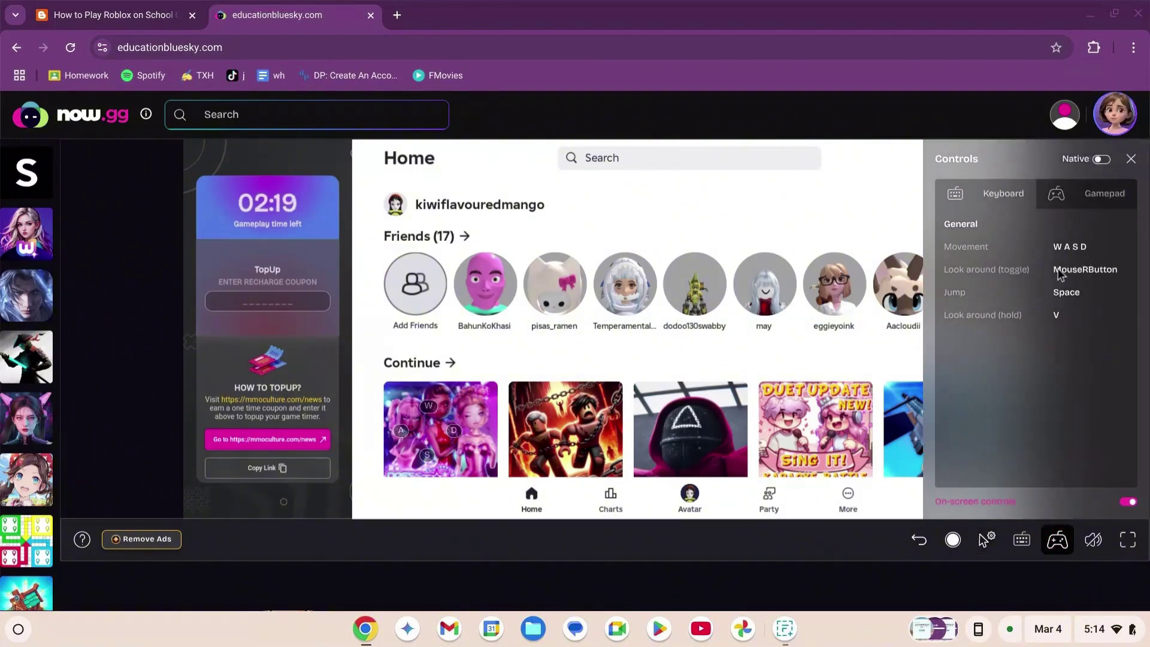
left_click(1069, 539)
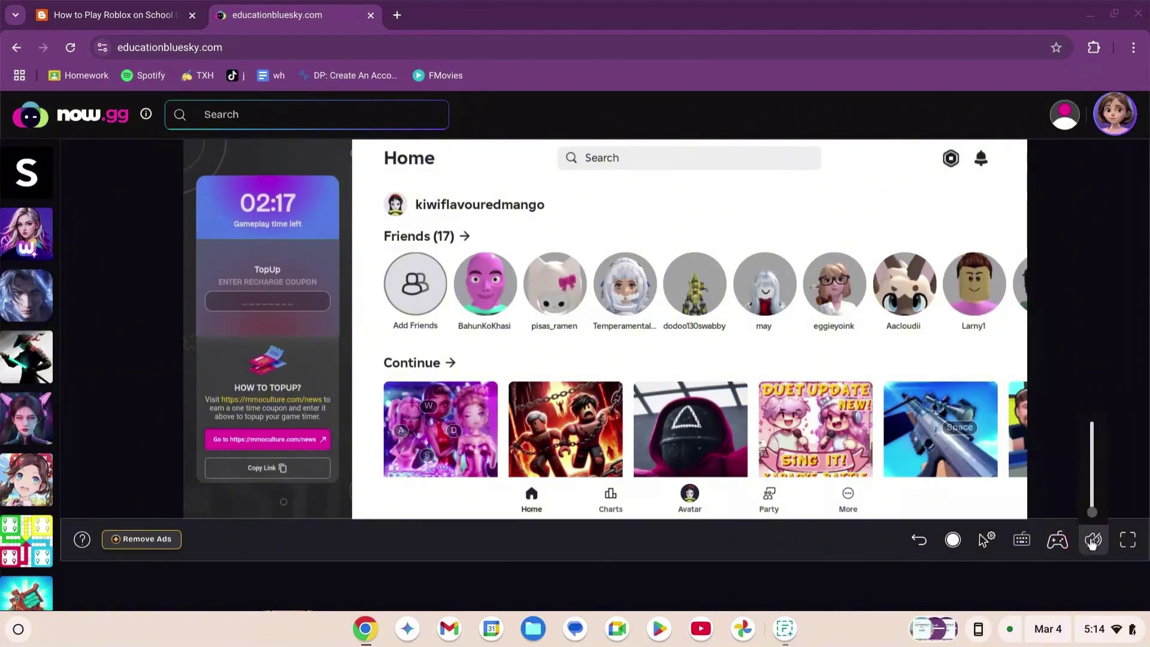
mouse_move(1093, 539)
left_click_drag(1096, 486, 1089, 461)
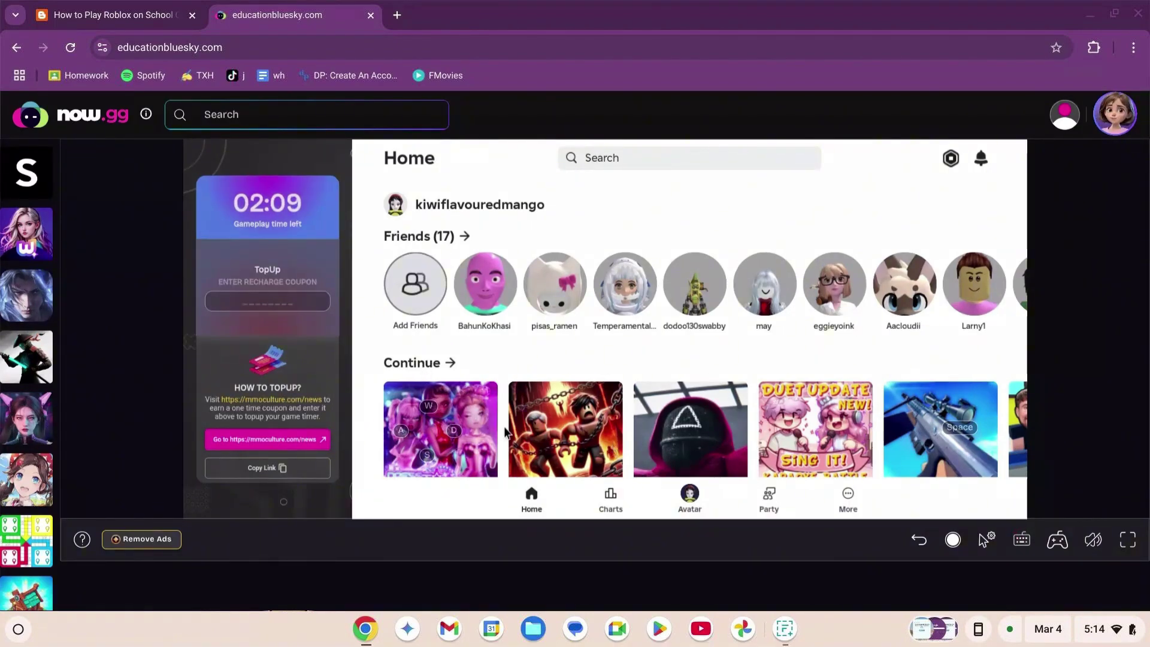
Launch the first game in Roblox's Continue row and start playing it in the stream.
left_click(467, 395)
left_click(618, 267)
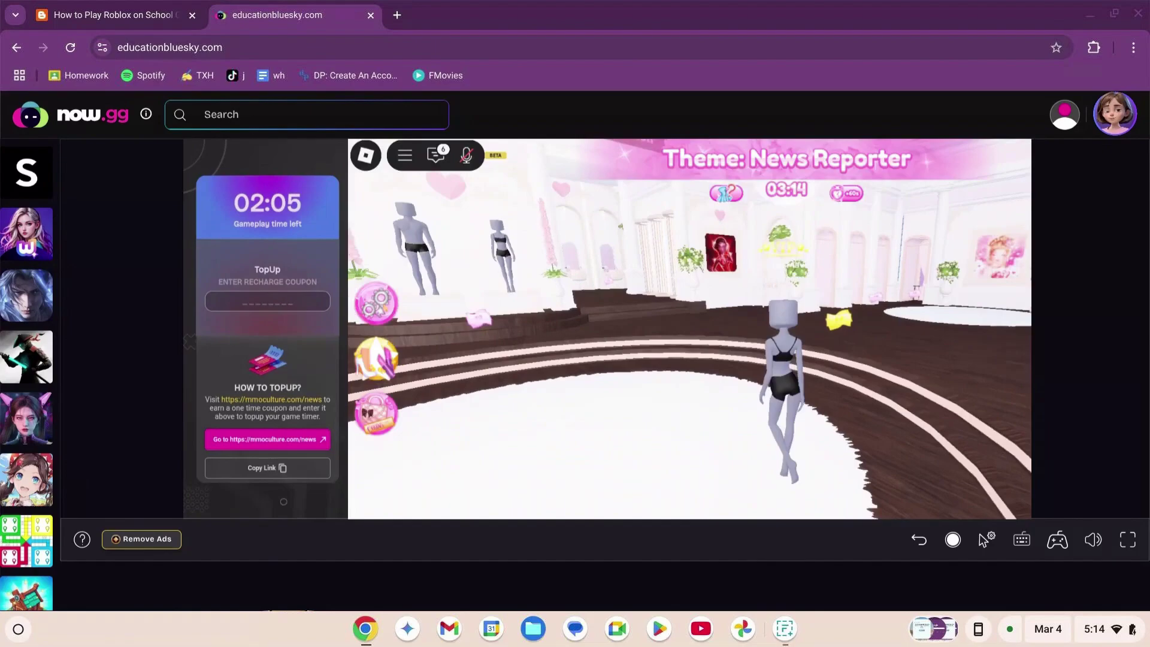
left_click(808, 410)
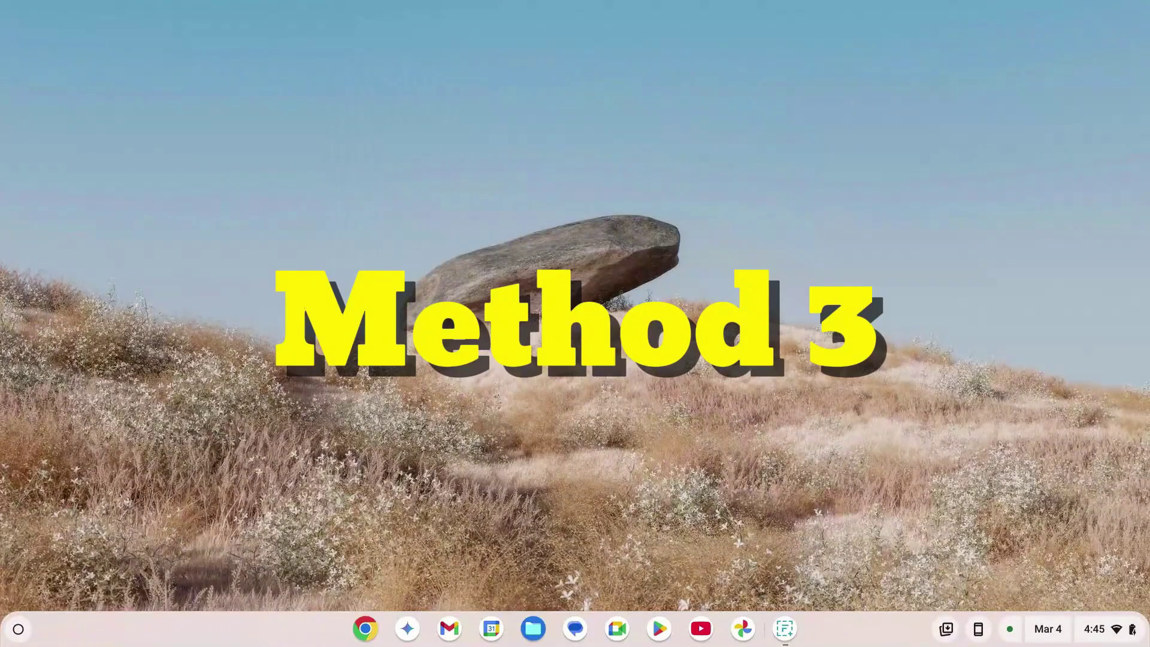
Open the blog page gd7playz.blogspot.com/2025/03/gg.html in Chrome.
left_click(366, 629)
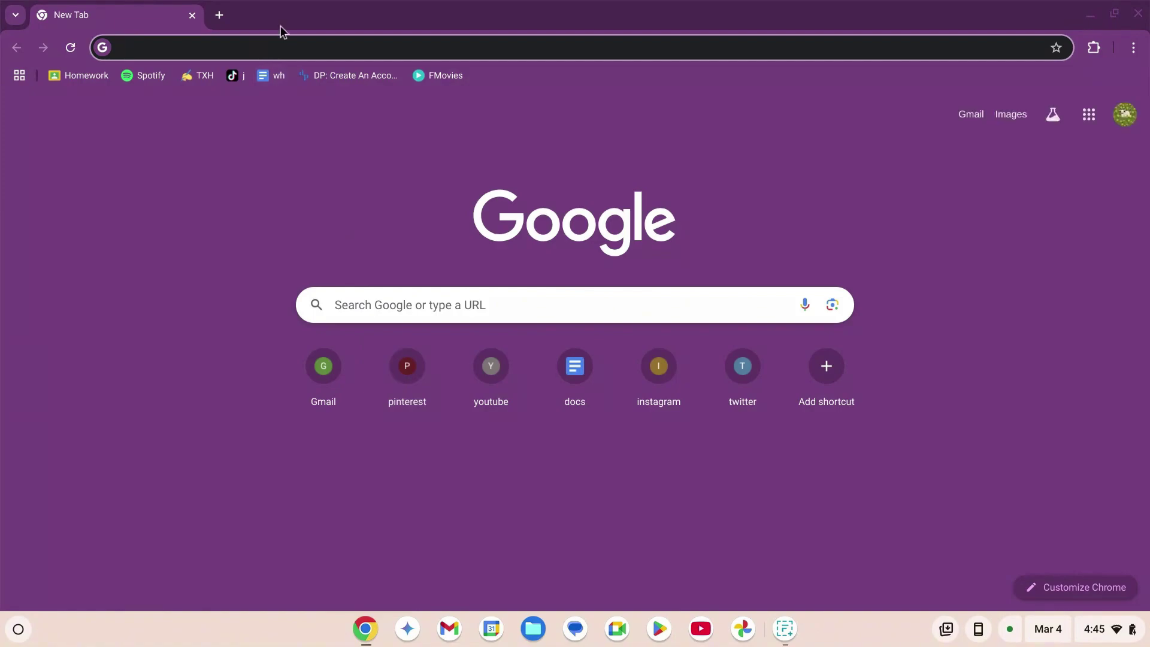
type("gd7playz")
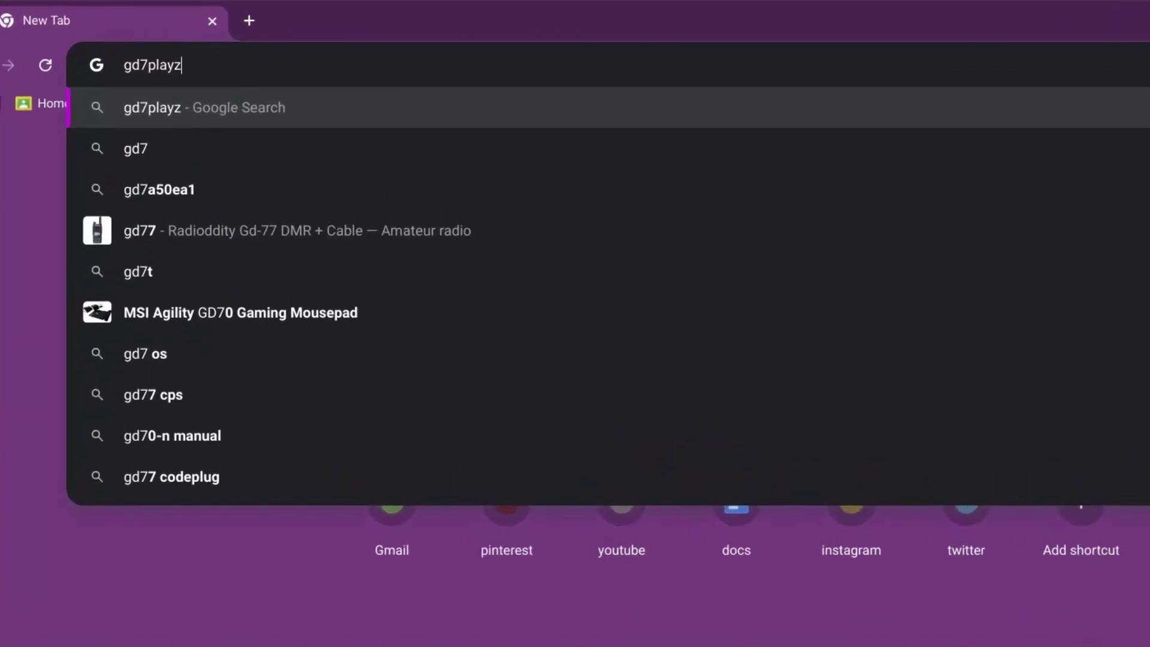
type(".blogspot")
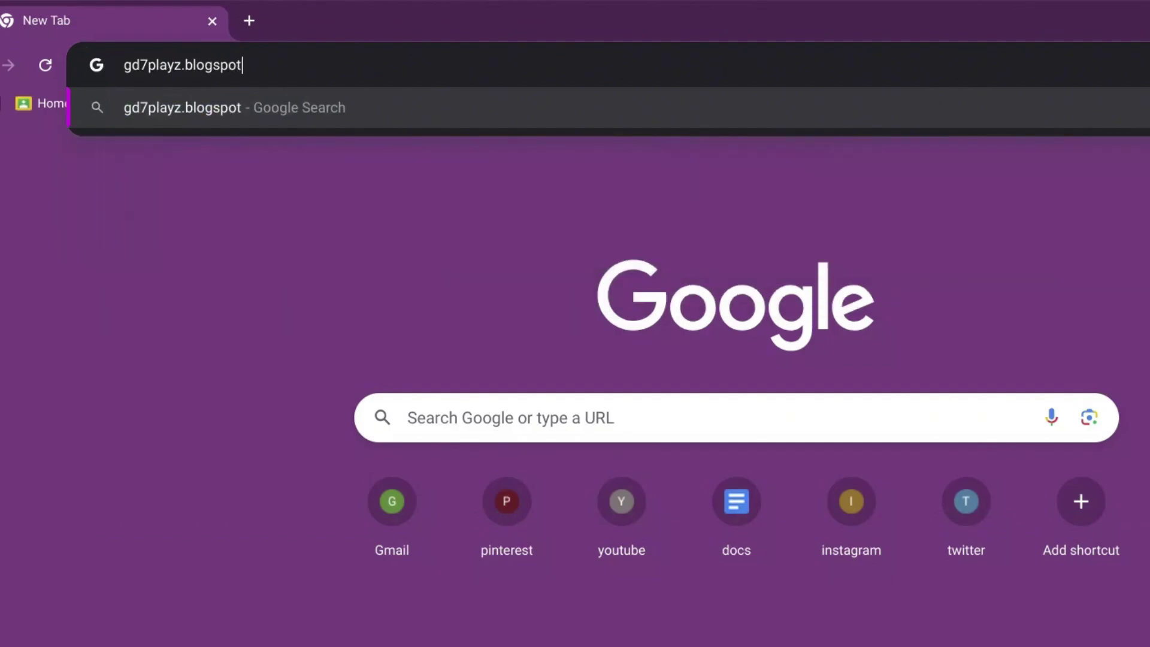
type(".com")
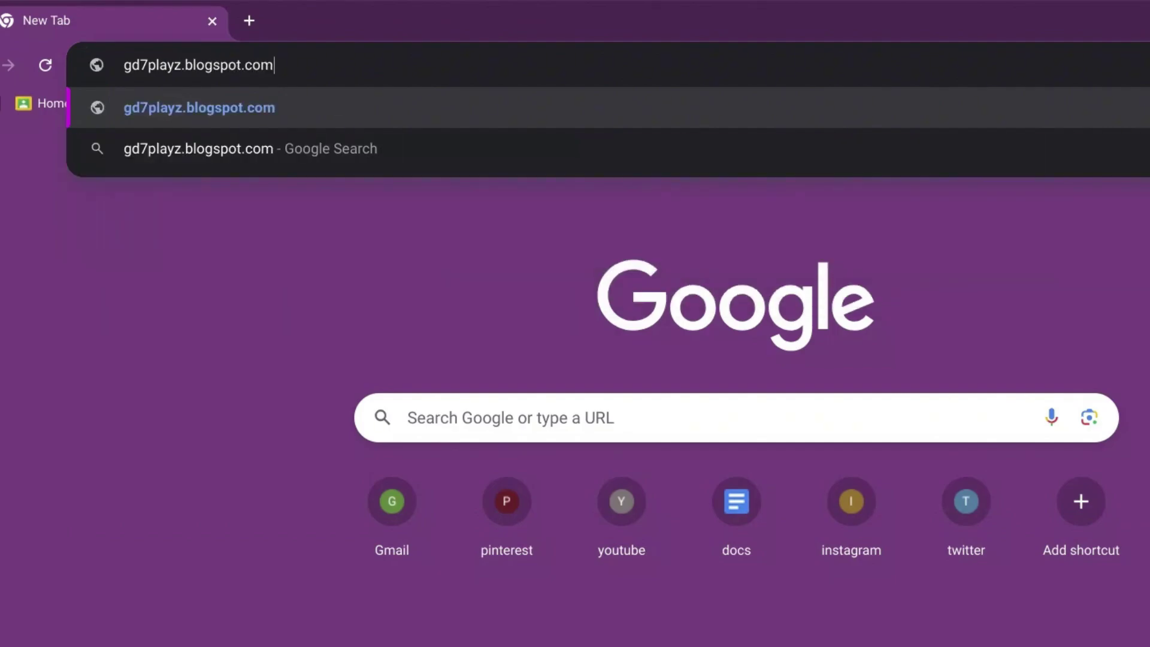
type("/2025/")
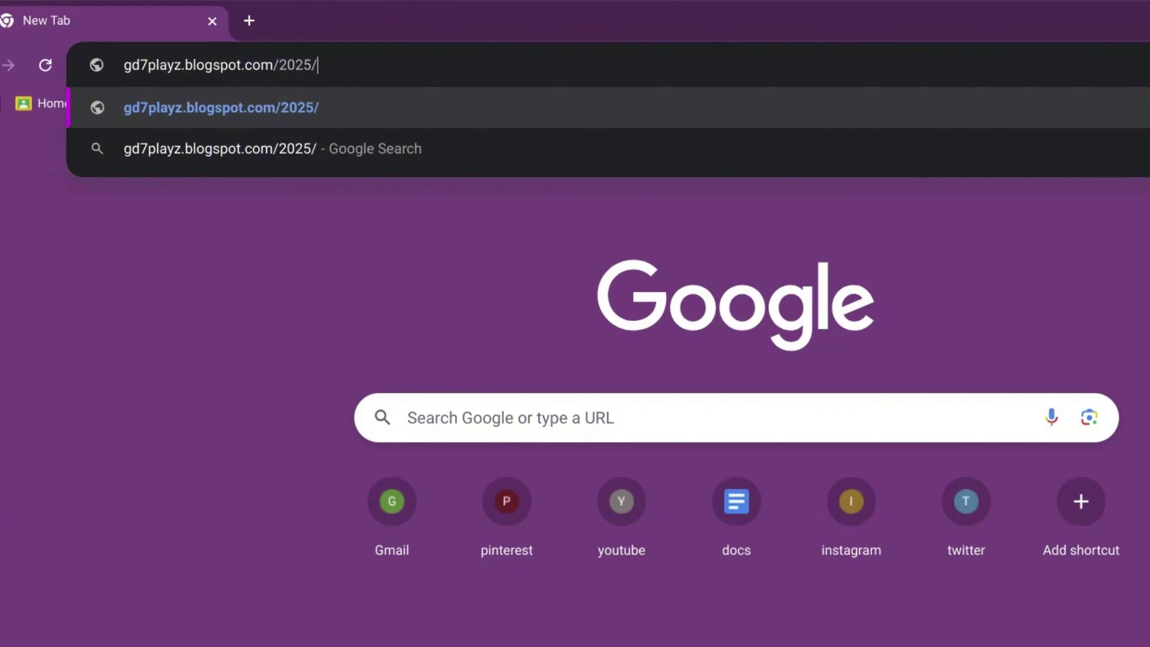
type("03/")
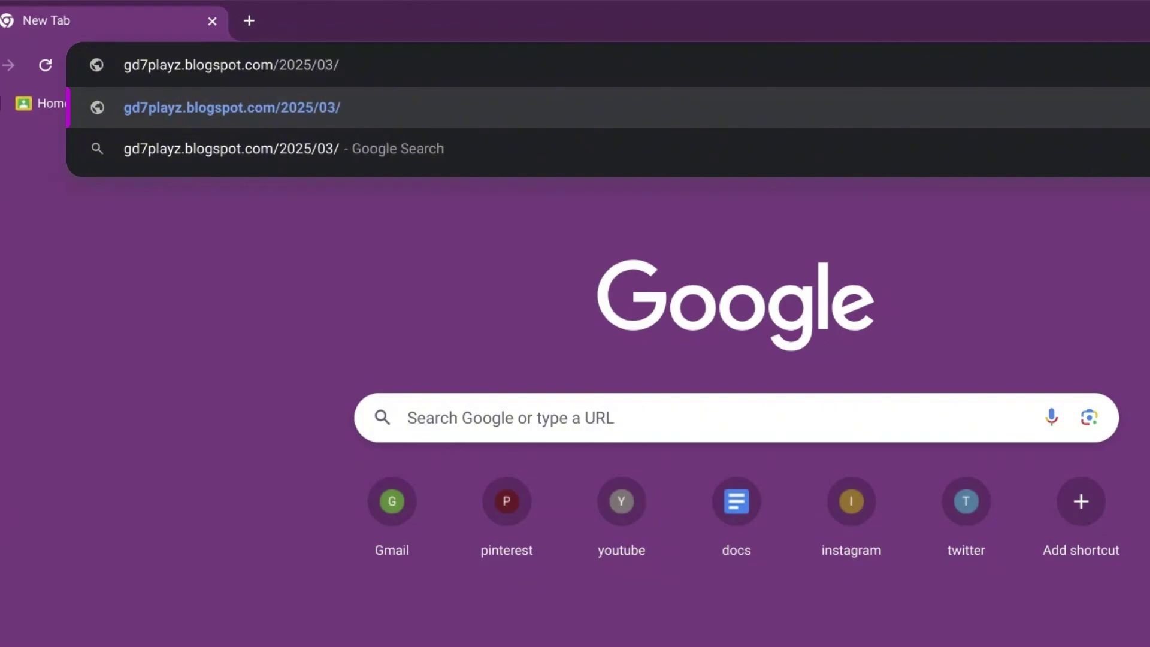
type("gg.html")
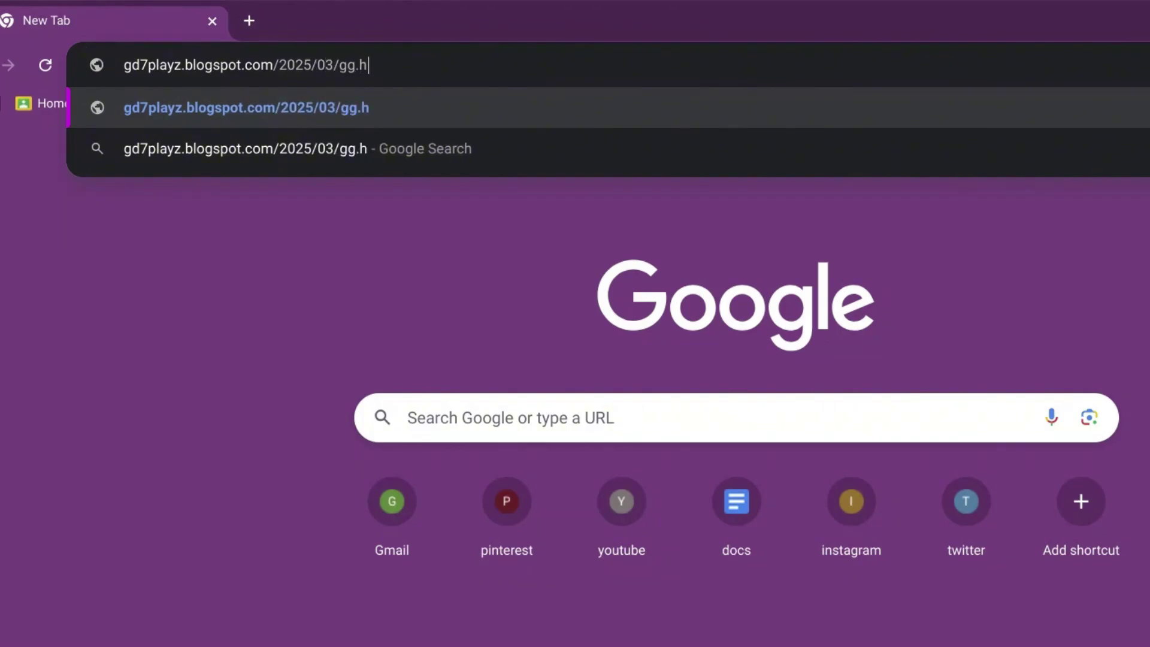
key("Return")
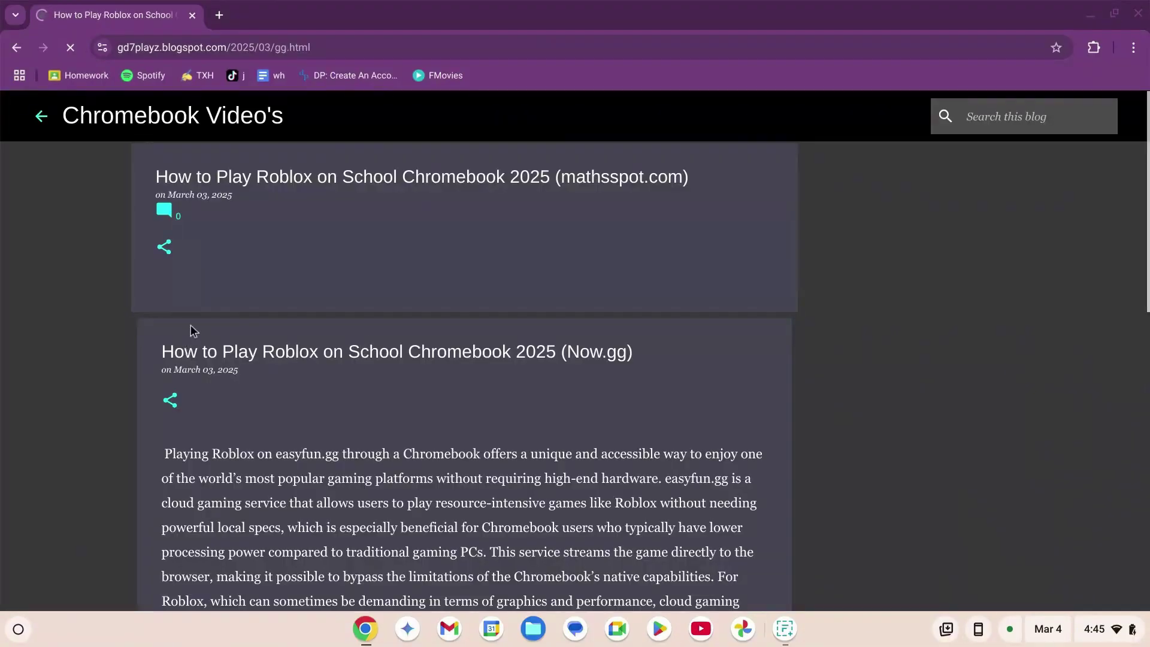
Copy the Now.gg address from the blog post and open it in a new tab.
scroll(5, 266, "down", 6)
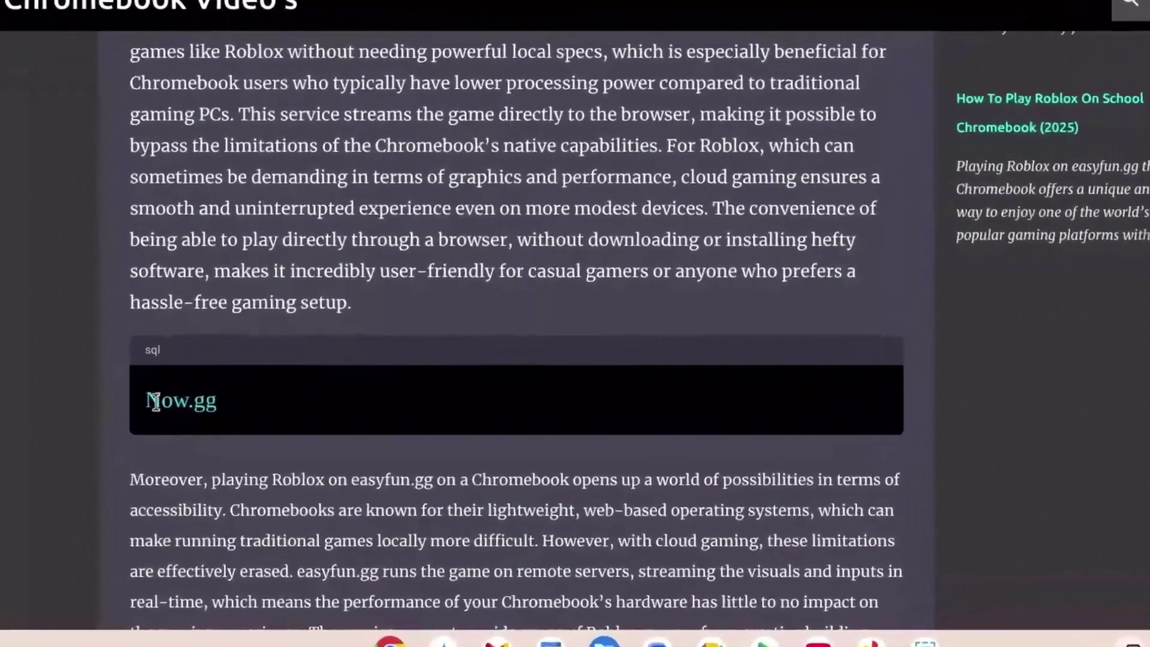
left_click_drag(155, 402, 254, 402)
key("ctrl+c")
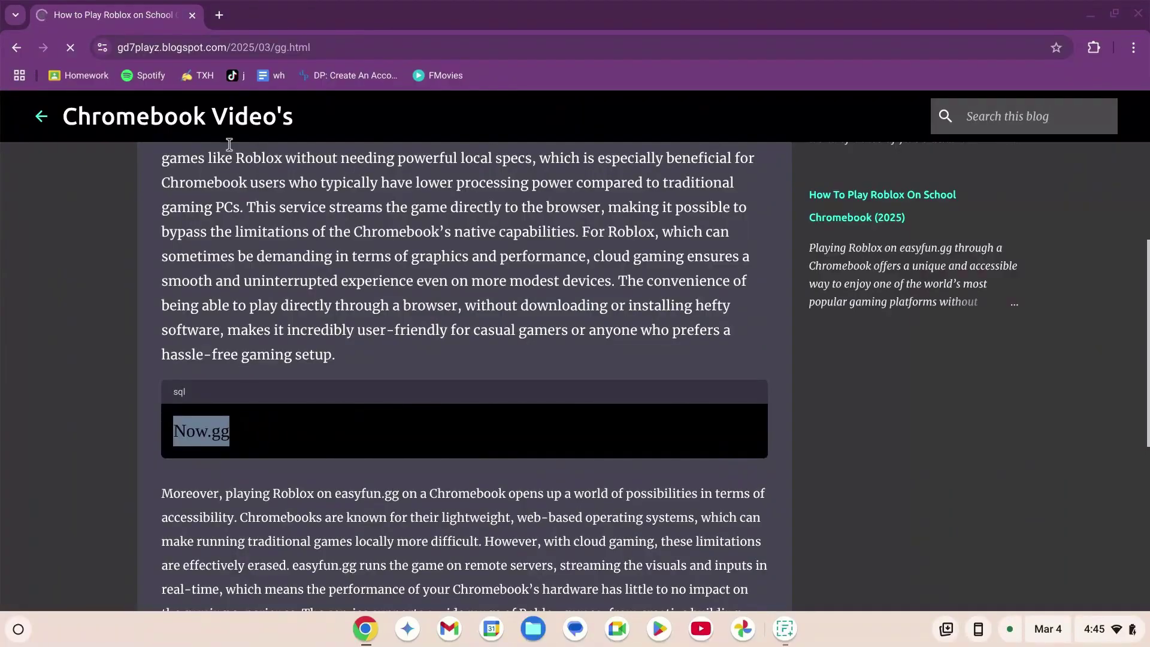
left_click(222, 16)
key("ctrl+v")
key("Return")
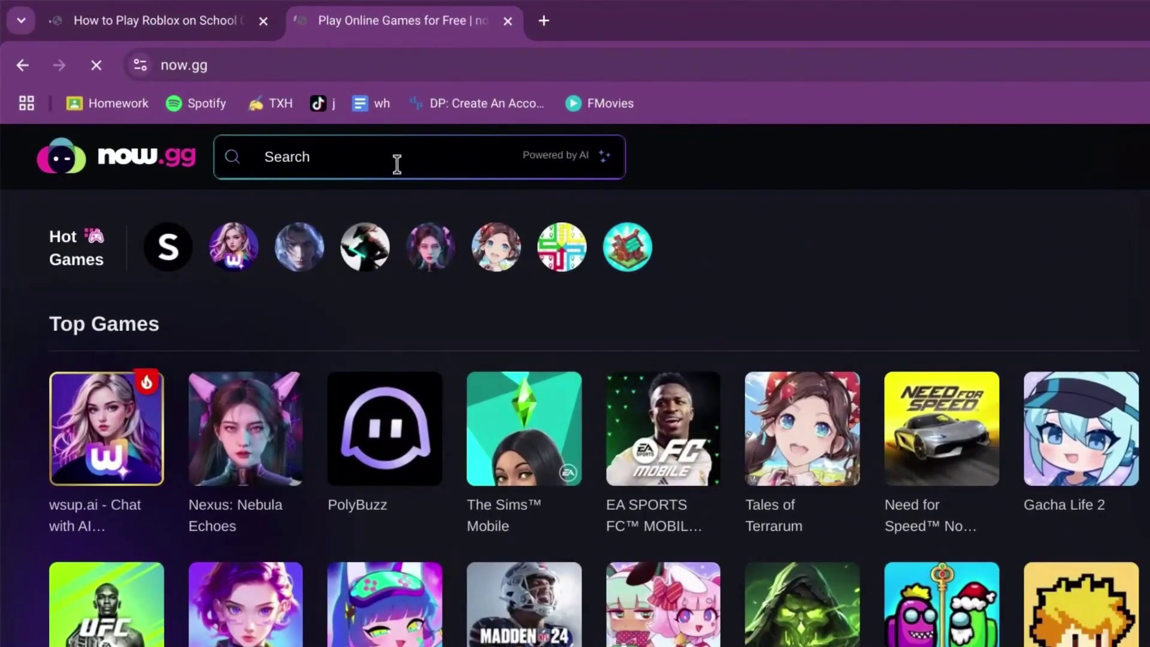
Search now.gg for "roblox" to launch Roblox, and start signing in at the username field.
left_click(397, 164)
type("roblox")
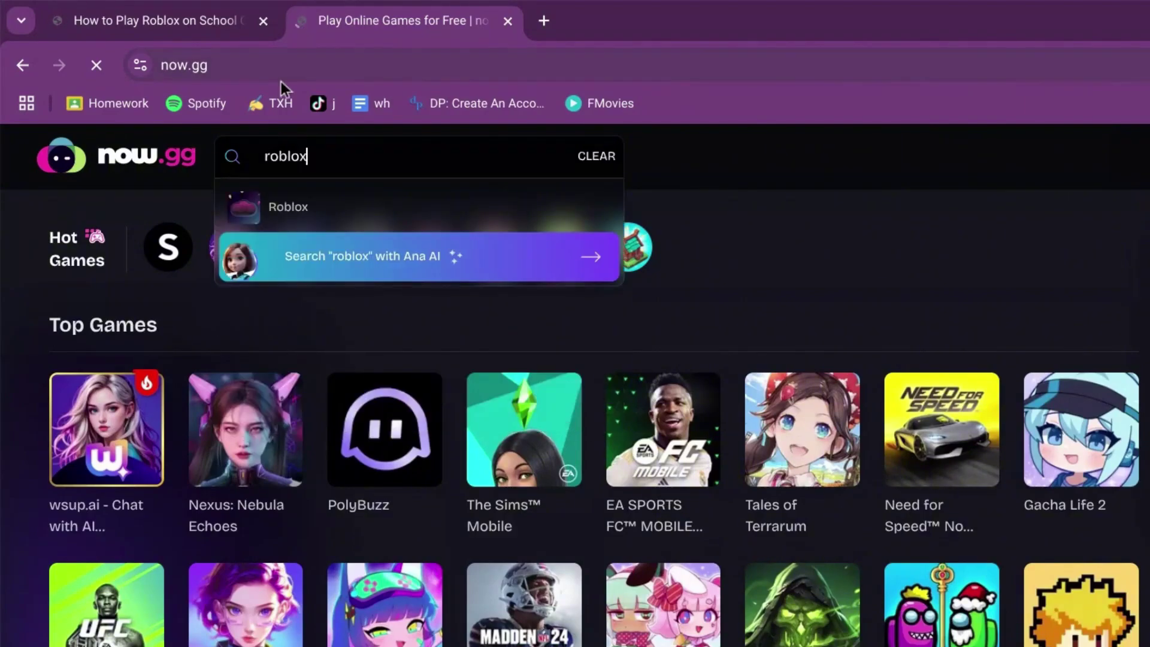
left_click(393, 205)
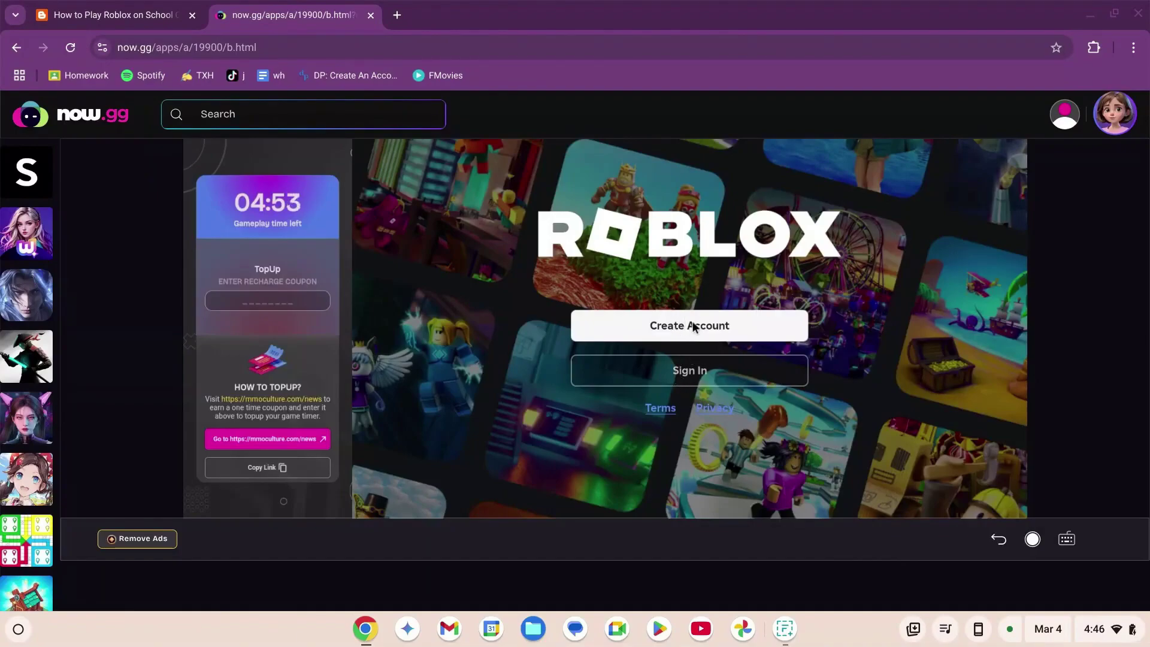
left_click(712, 378)
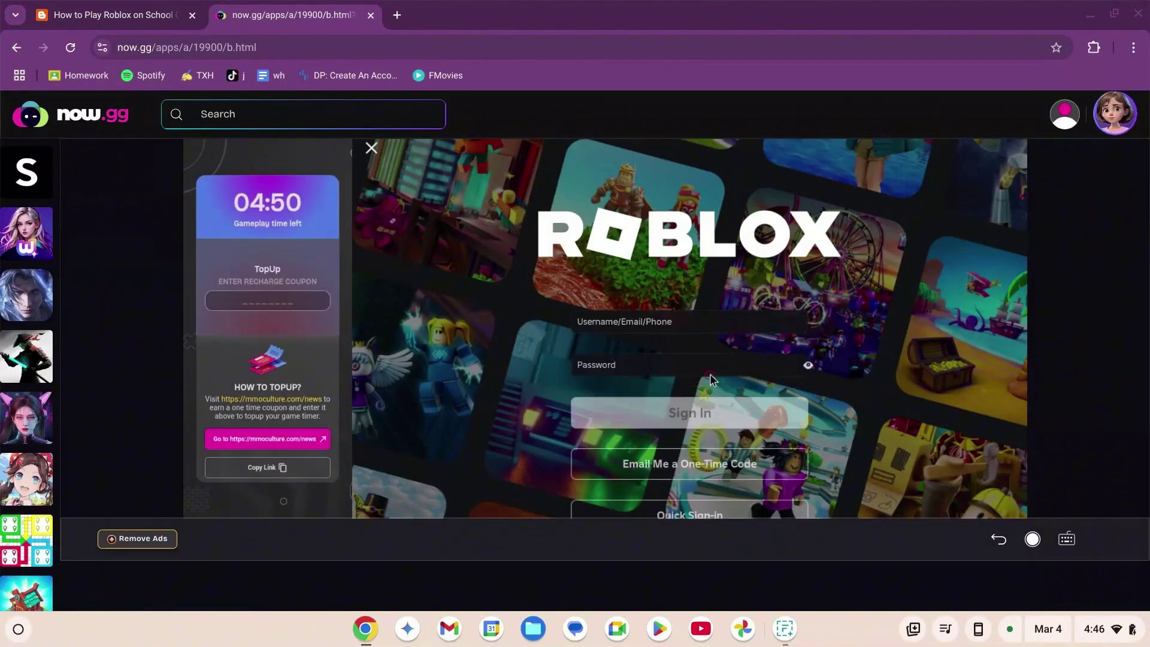
left_click(666, 324)
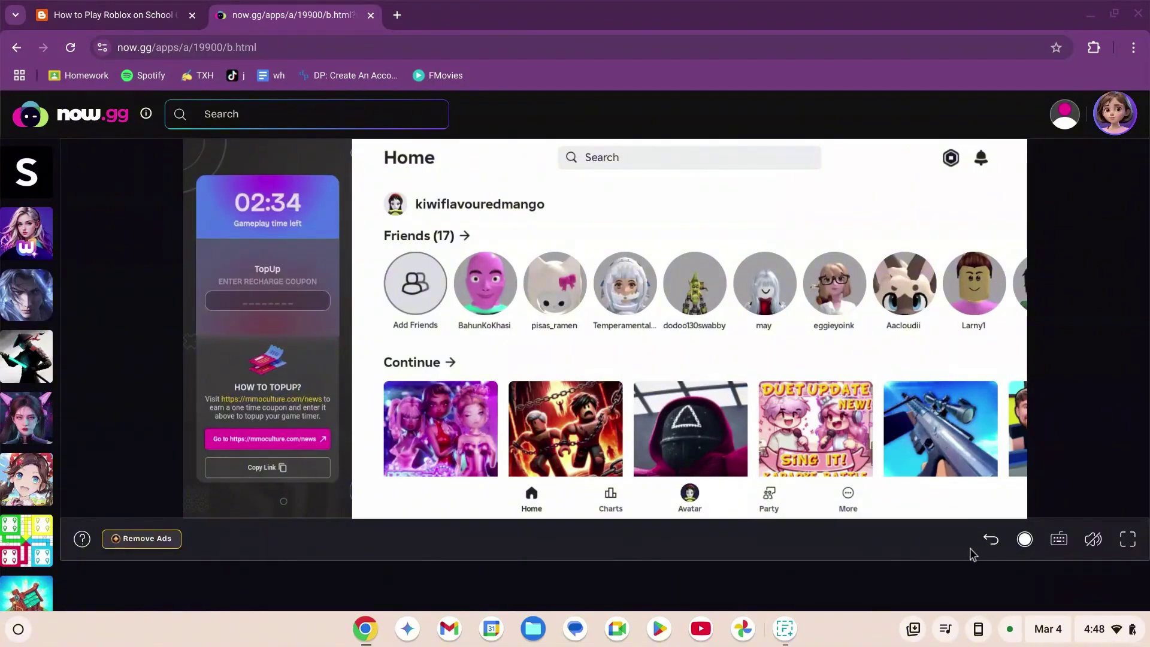
Bring up and cancel the tab recording request, and set the game stream's mouse sensitivity to 10.
left_click(1023, 540)
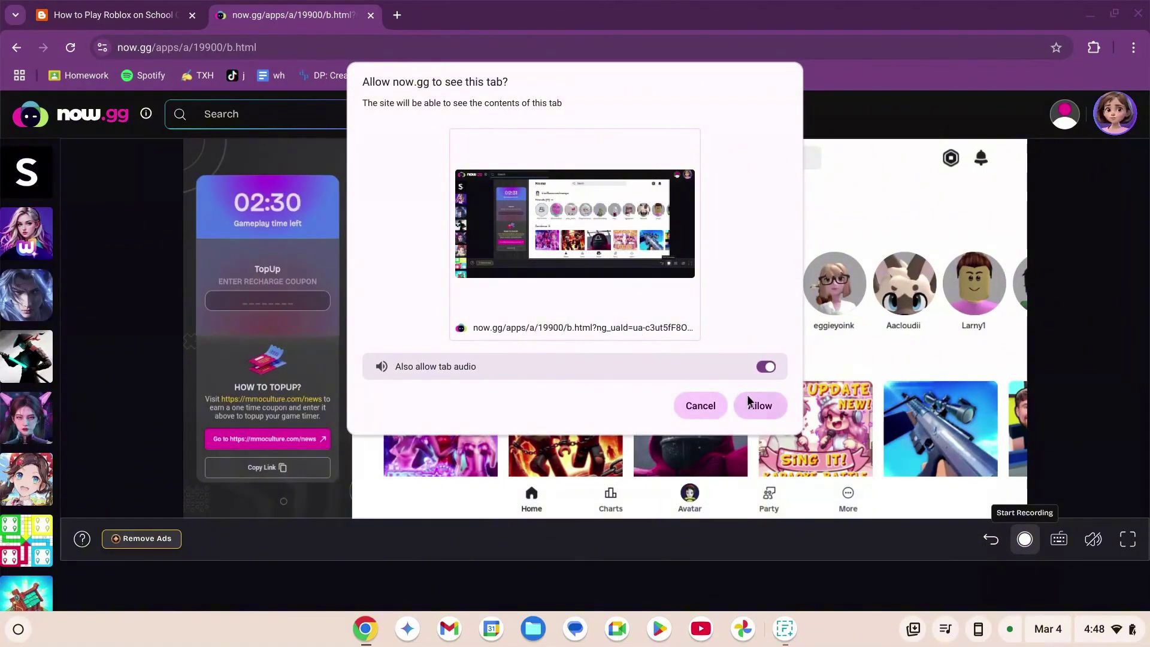
left_click(694, 408)
left_click(1059, 539)
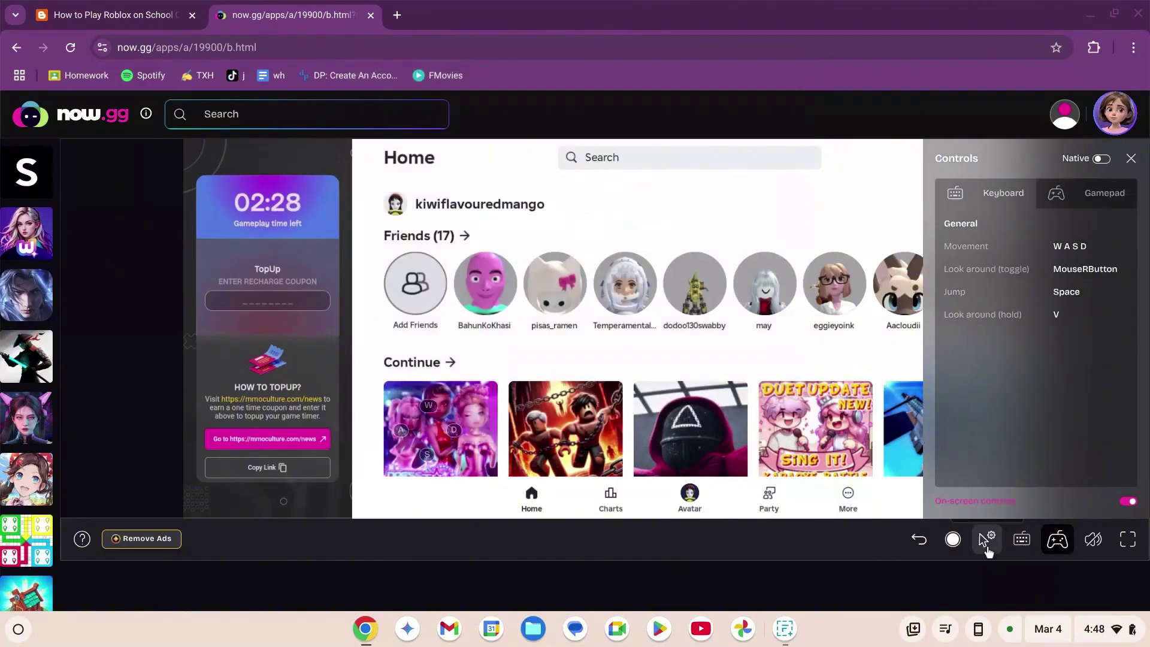
left_click(986, 546)
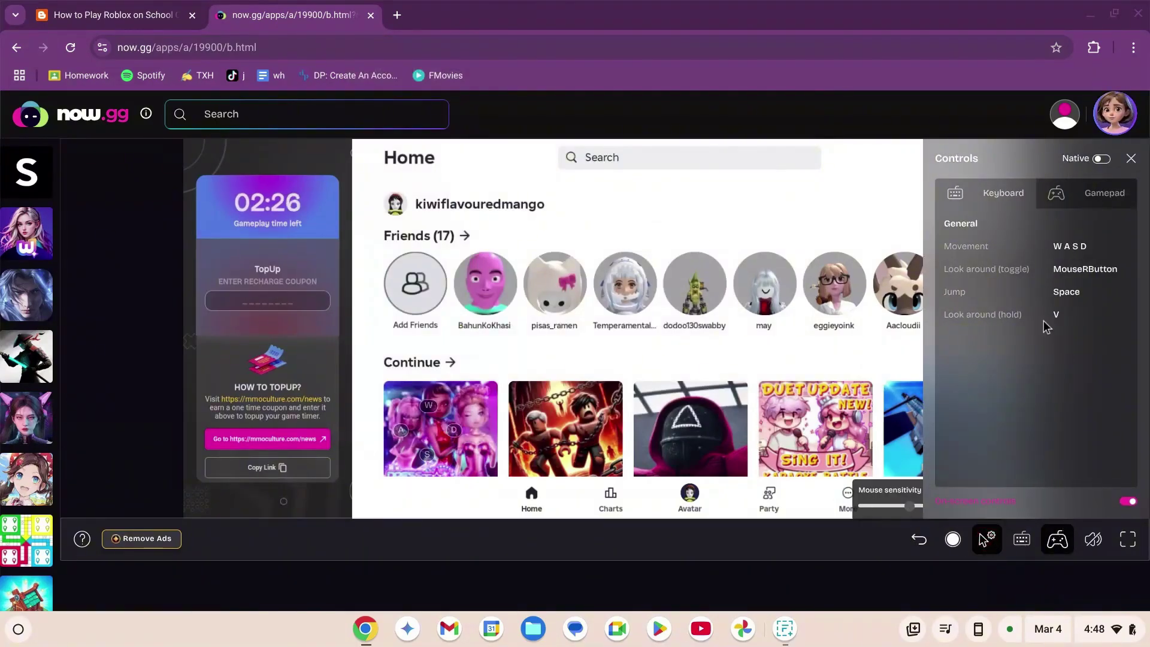
left_click(1130, 158)
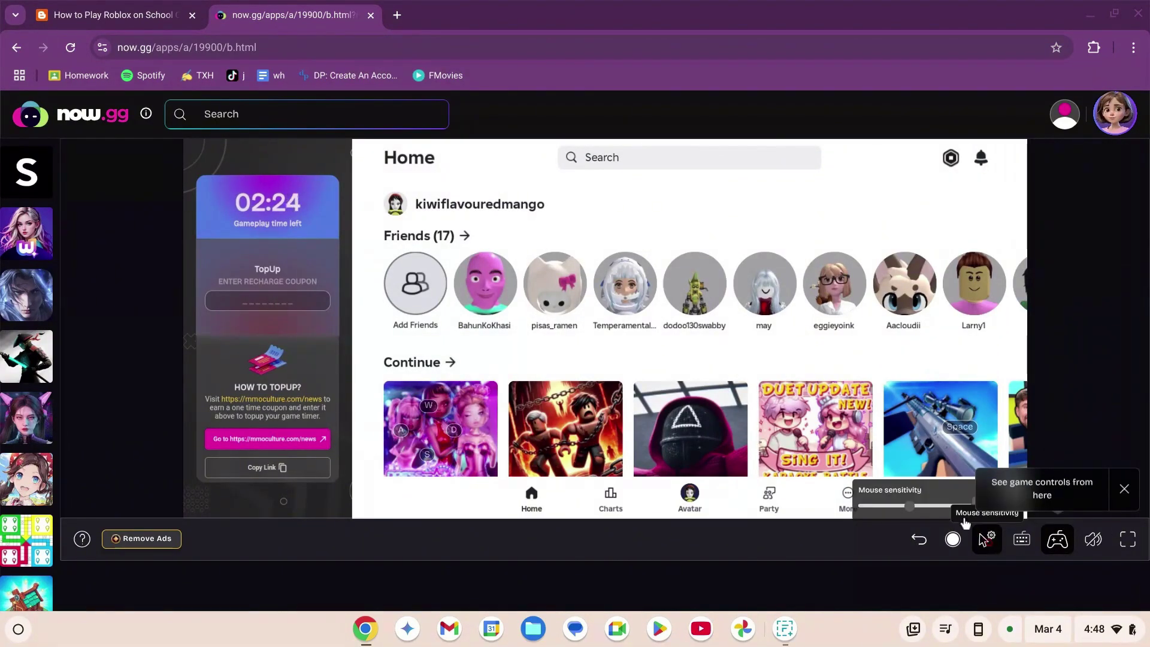
left_click_drag(917, 508, 934, 507)
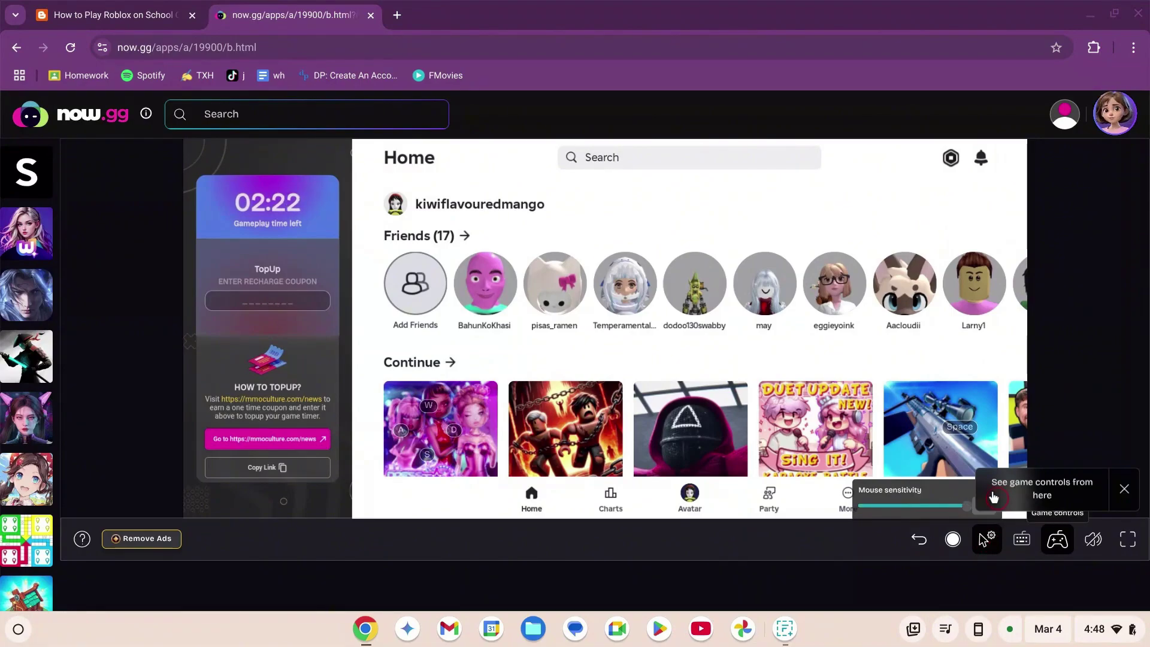
Review the keyboard game controls, close them, and raise the Roblox stream's volume on now.gg.
left_click(1061, 549)
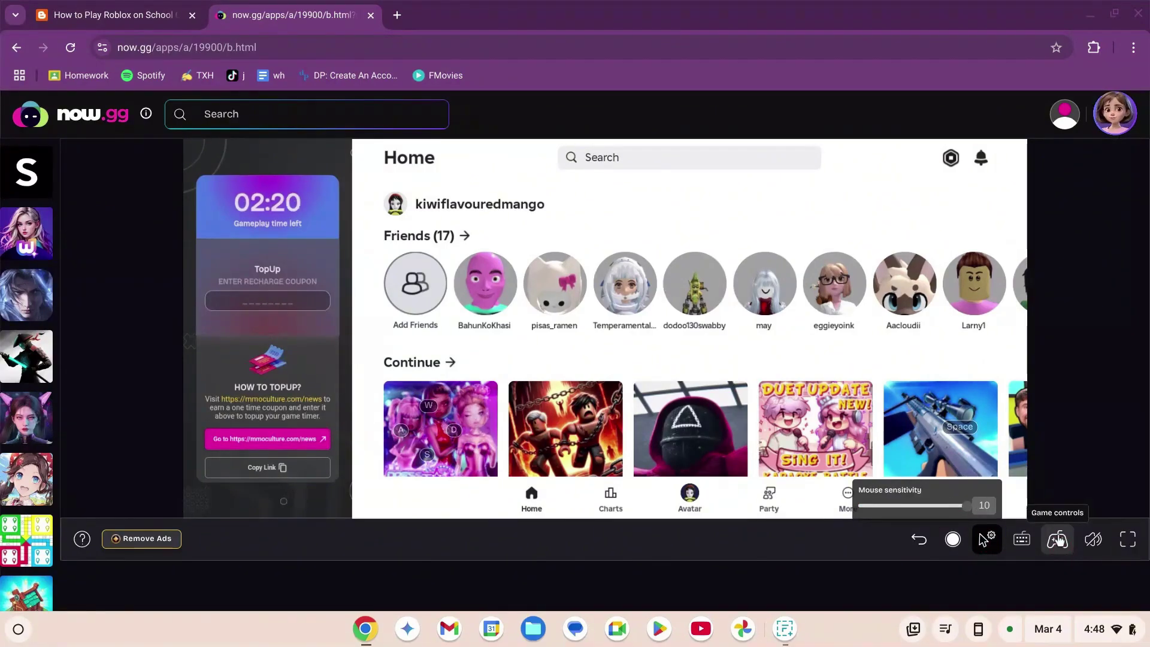
left_click(1063, 551)
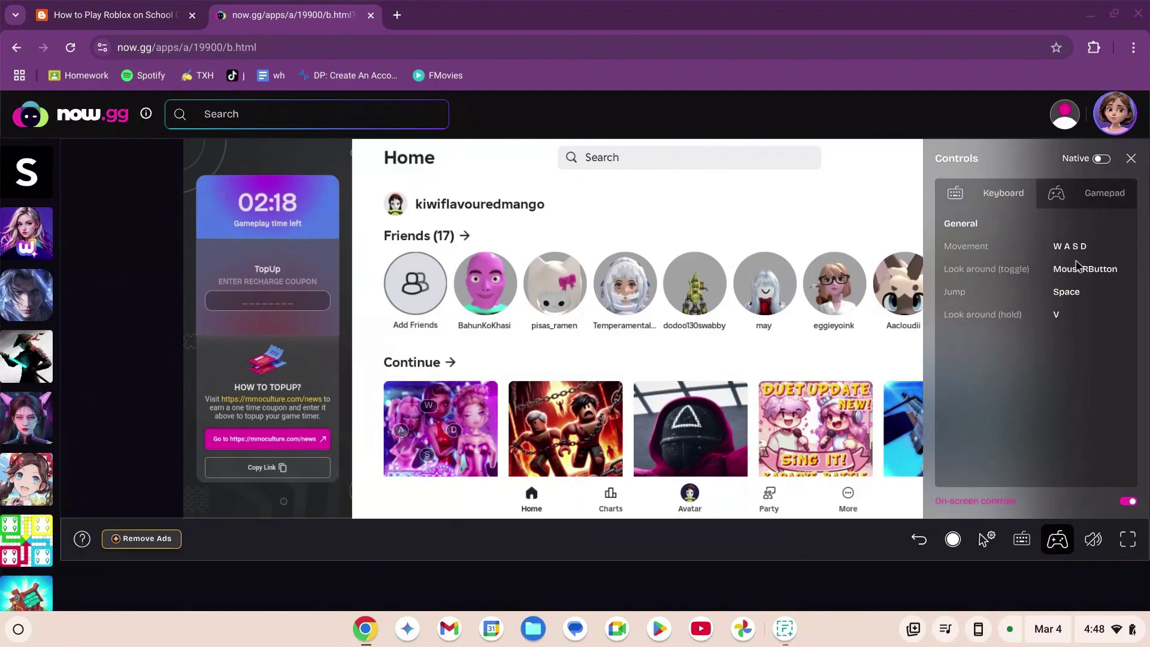
left_click(1070, 542)
mouse_move(1093, 539)
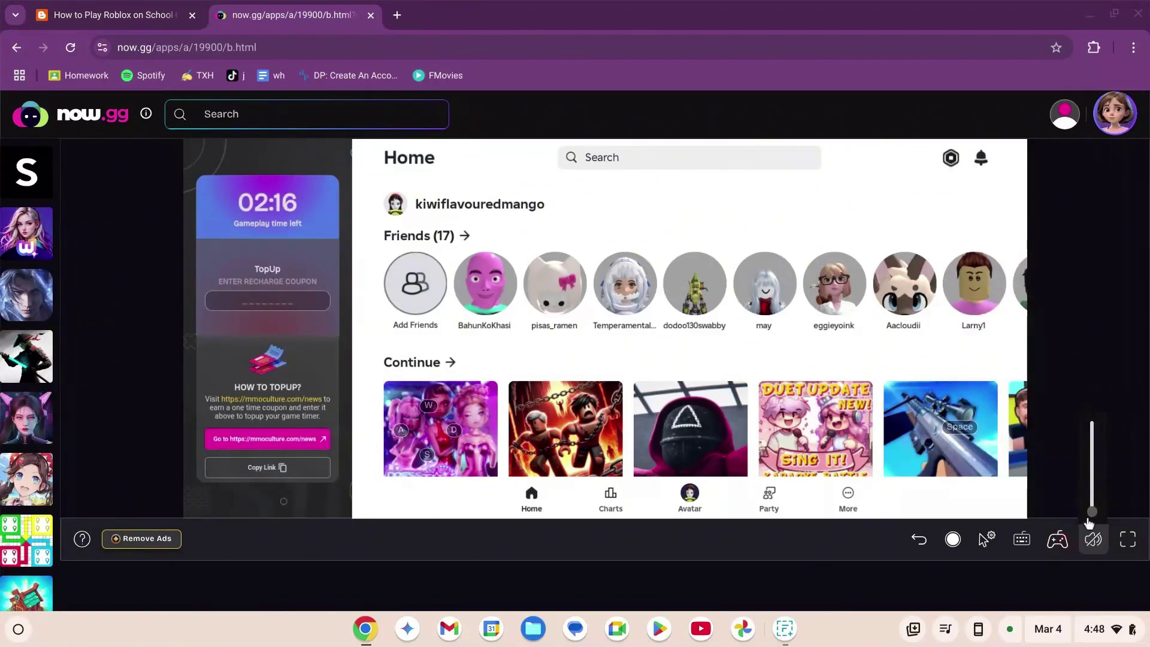
left_click_drag(1096, 513, 1090, 497)
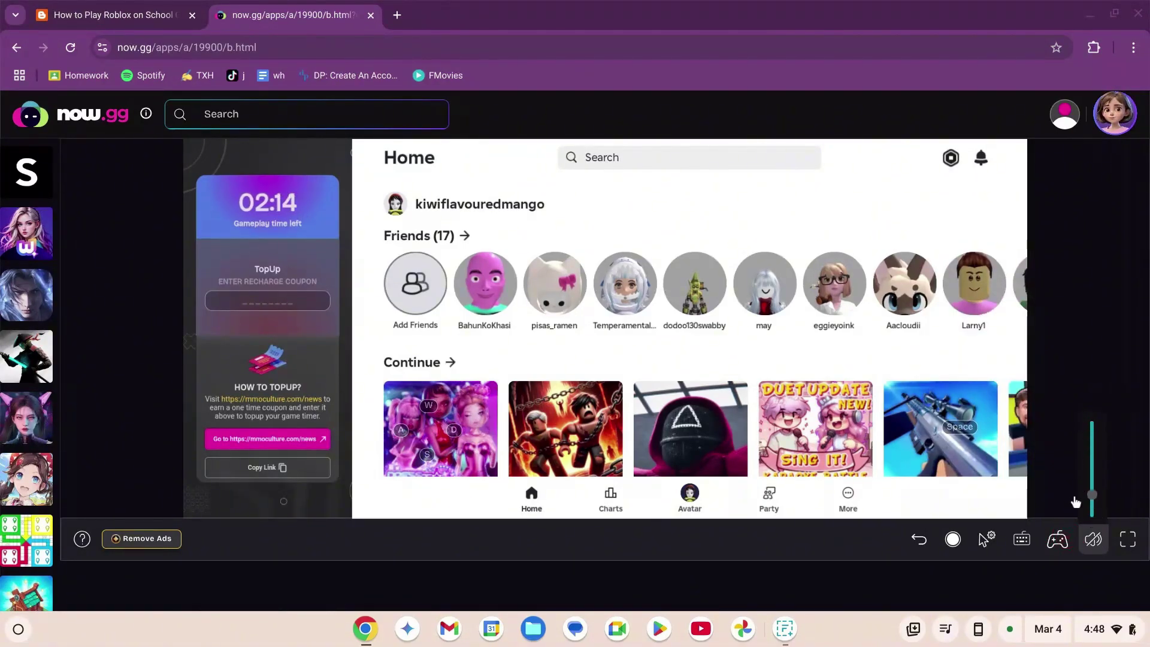
left_click(1022, 540)
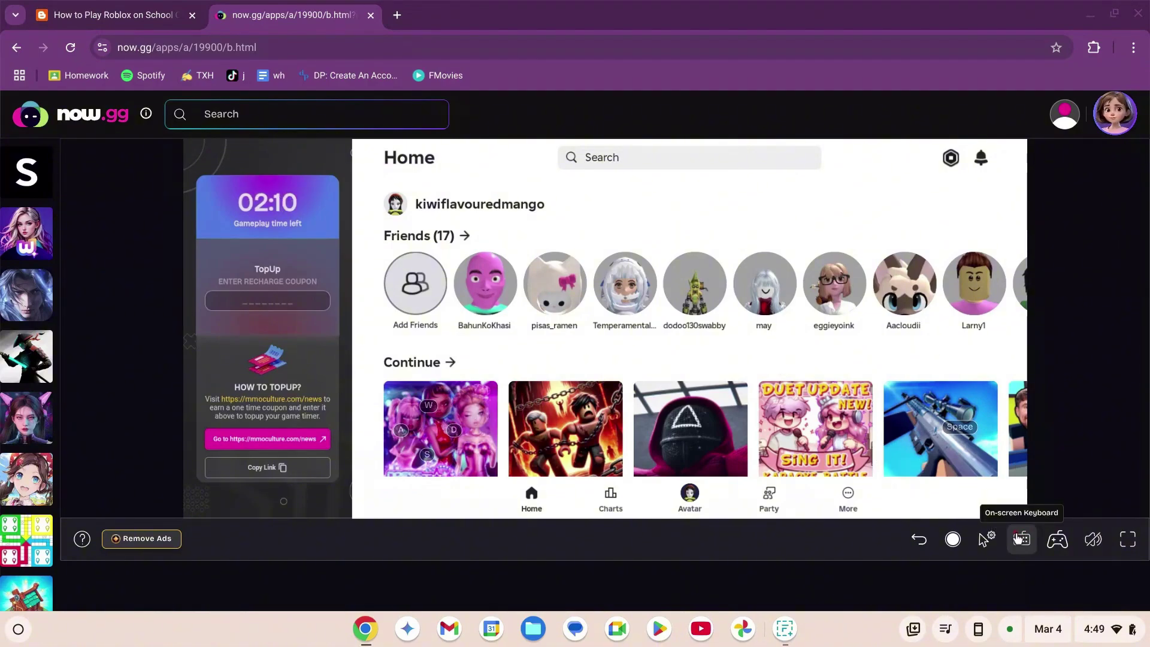
Launch Dress To Impress from Roblox's Continue row and walk the avatar around the room.
left_click(468, 400)
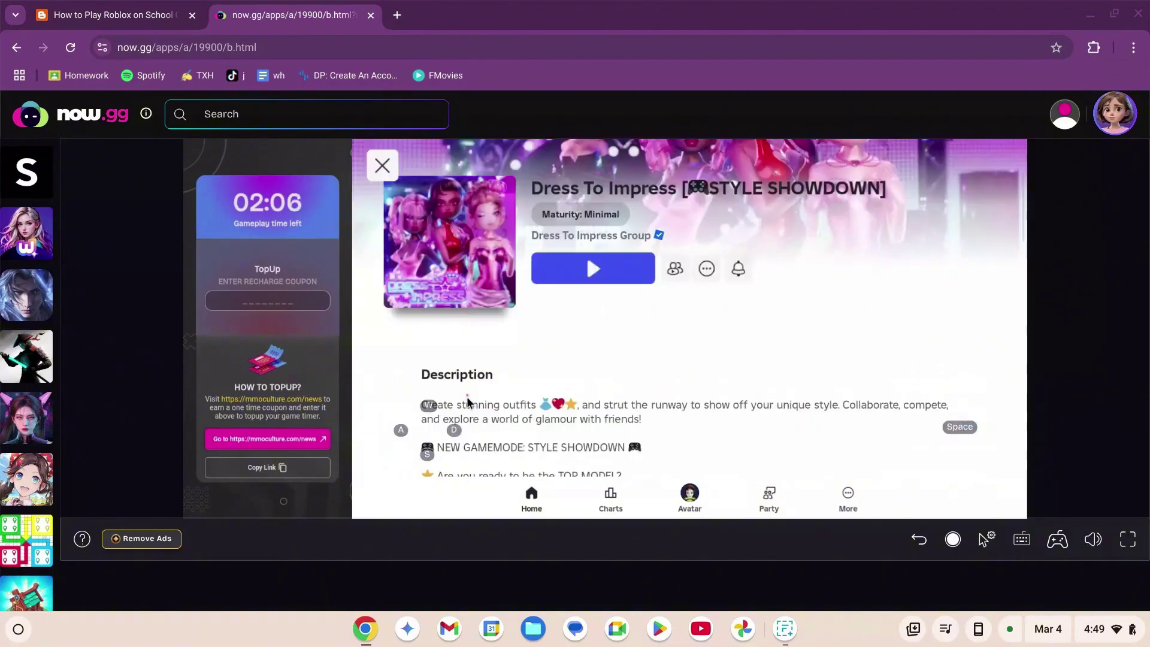
left_click(620, 270)
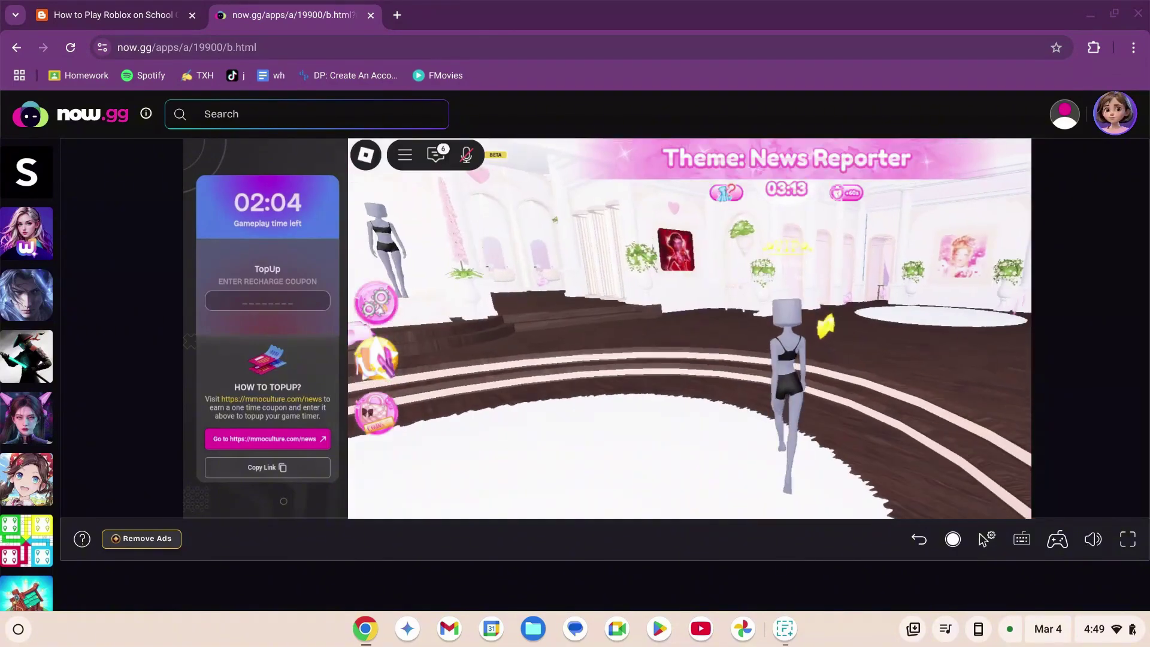
key("s")
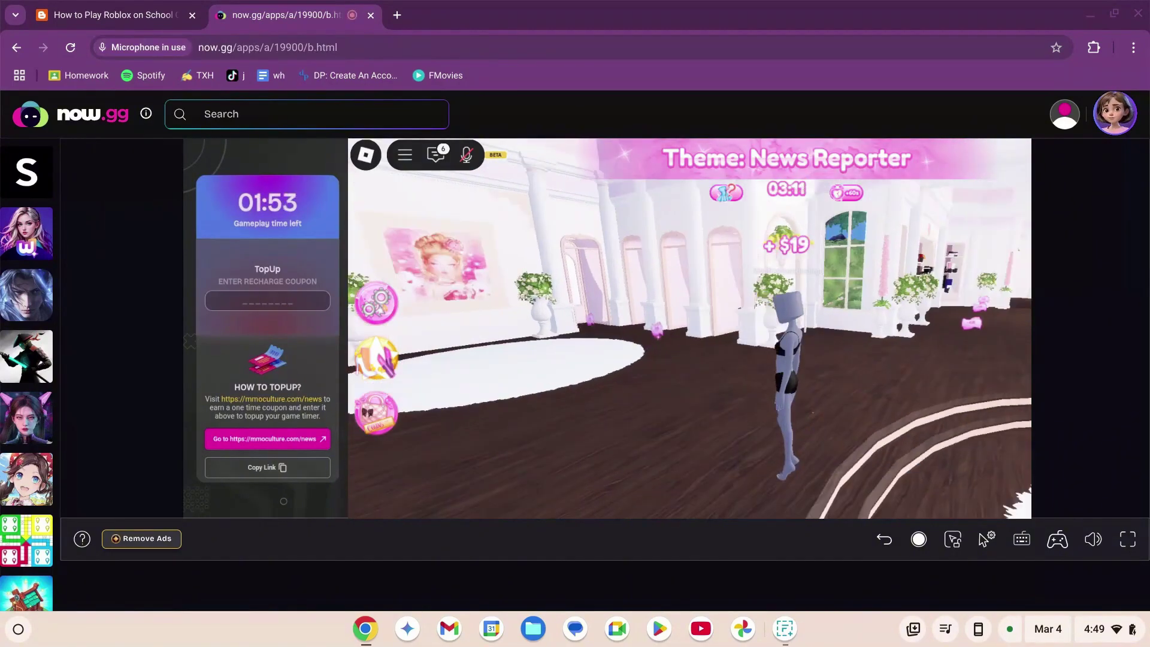
key("w")
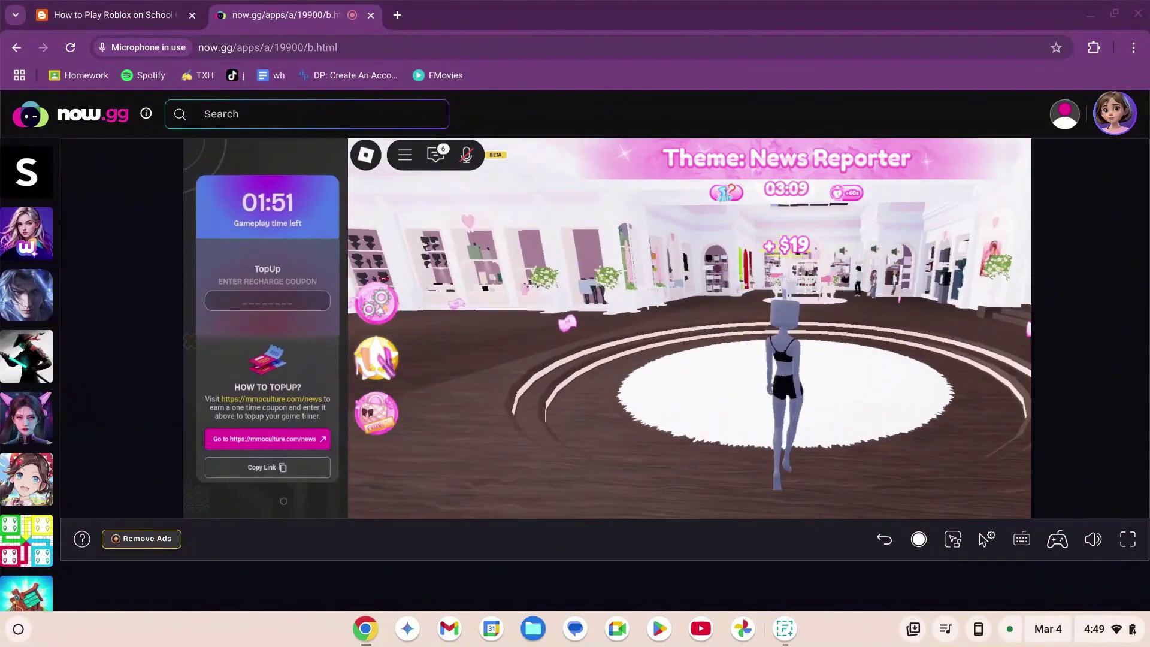
key("w")
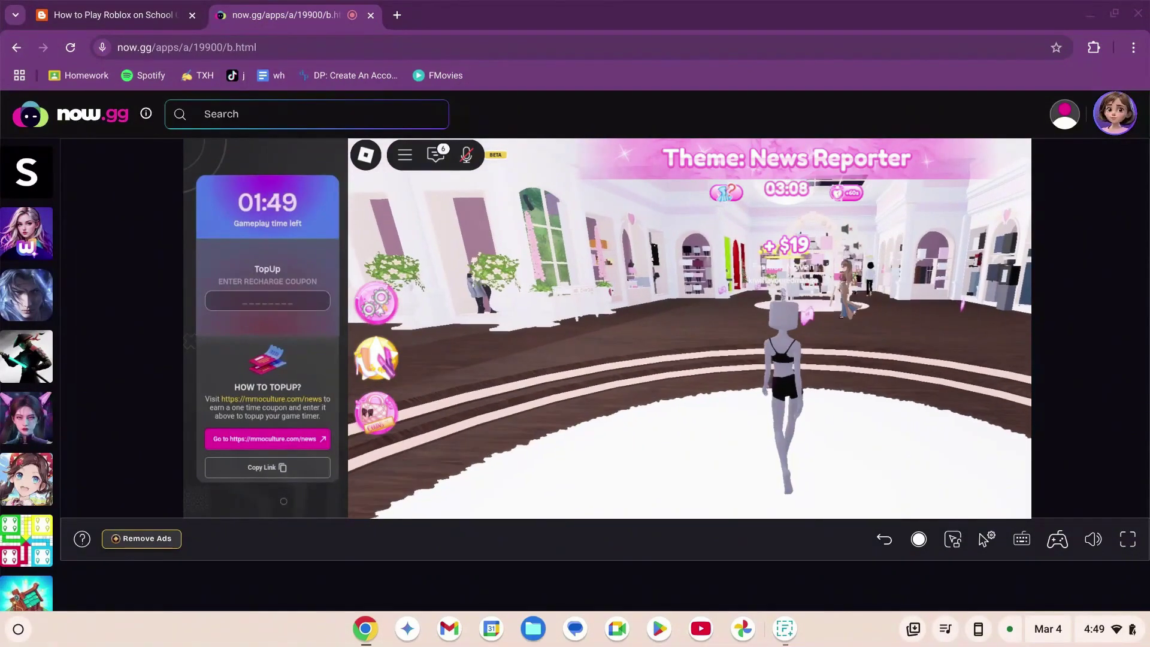
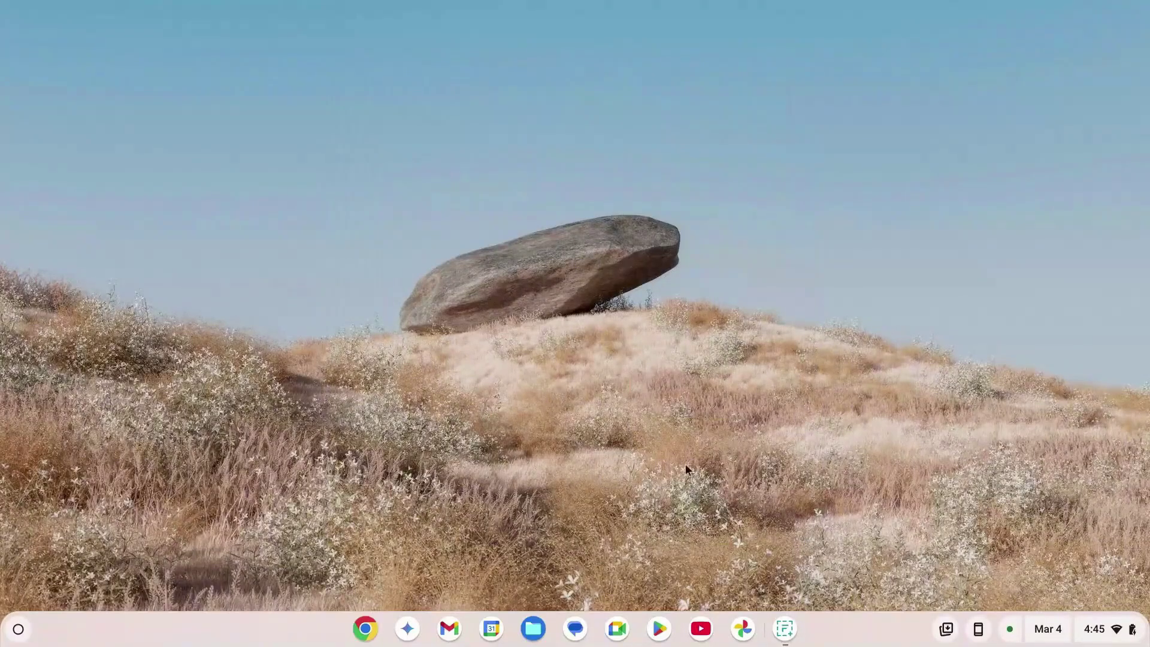
Search Google for "google webstore" in Chrome and open the Chrome Web Store.
left_click(376, 630)
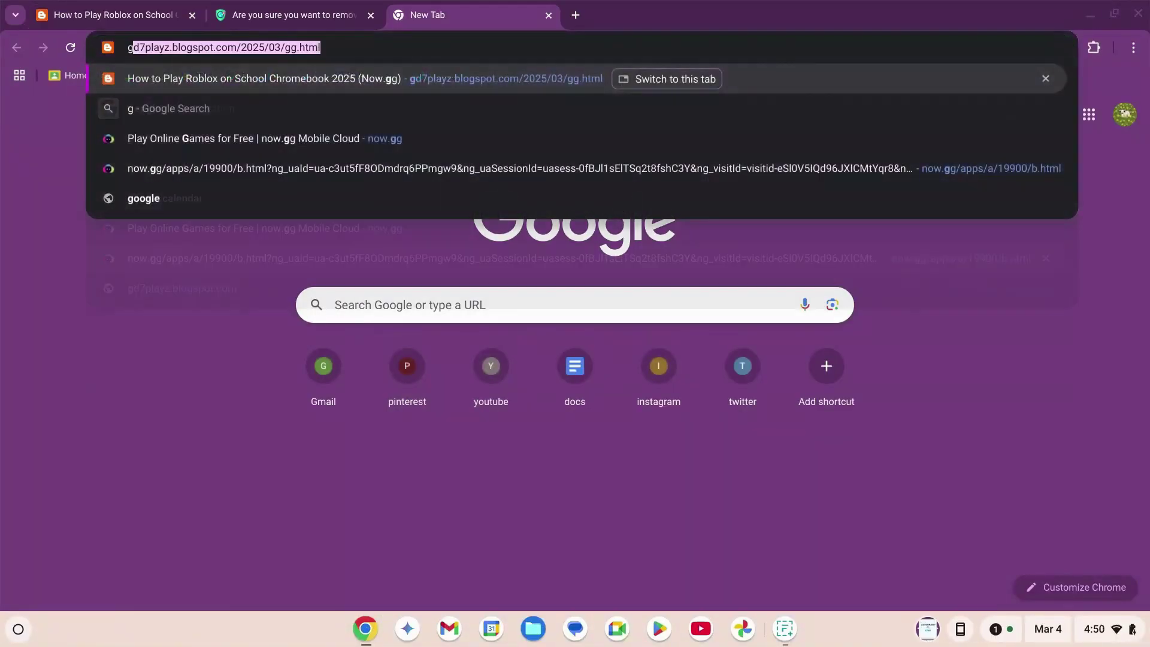
type("google ")
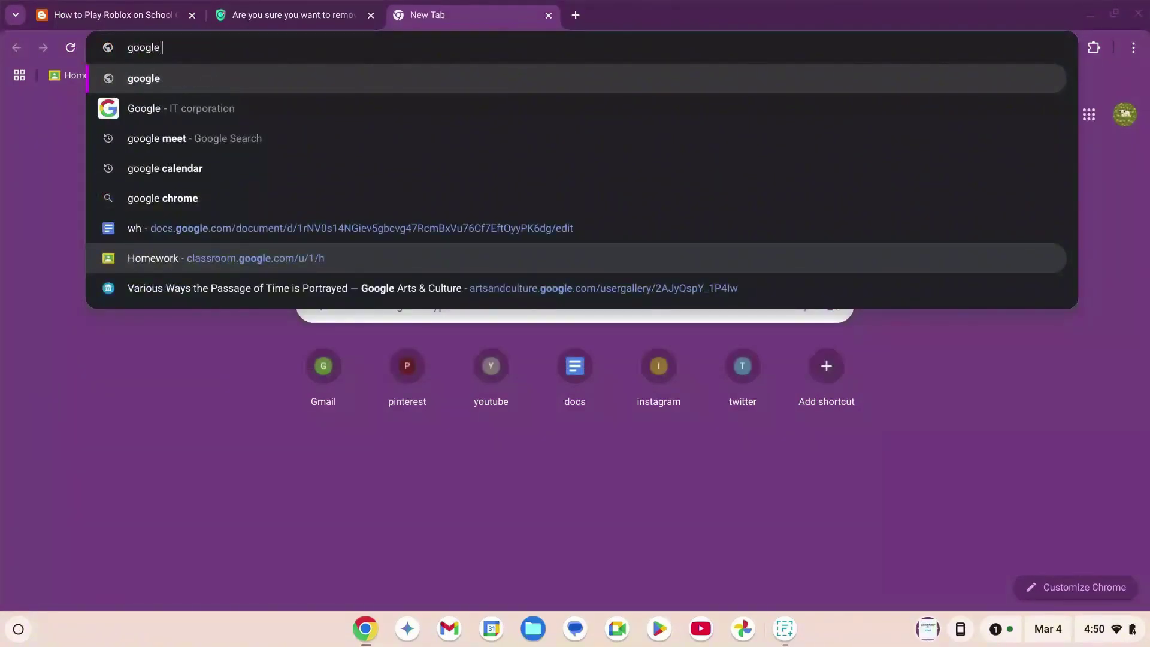
type("webstore")
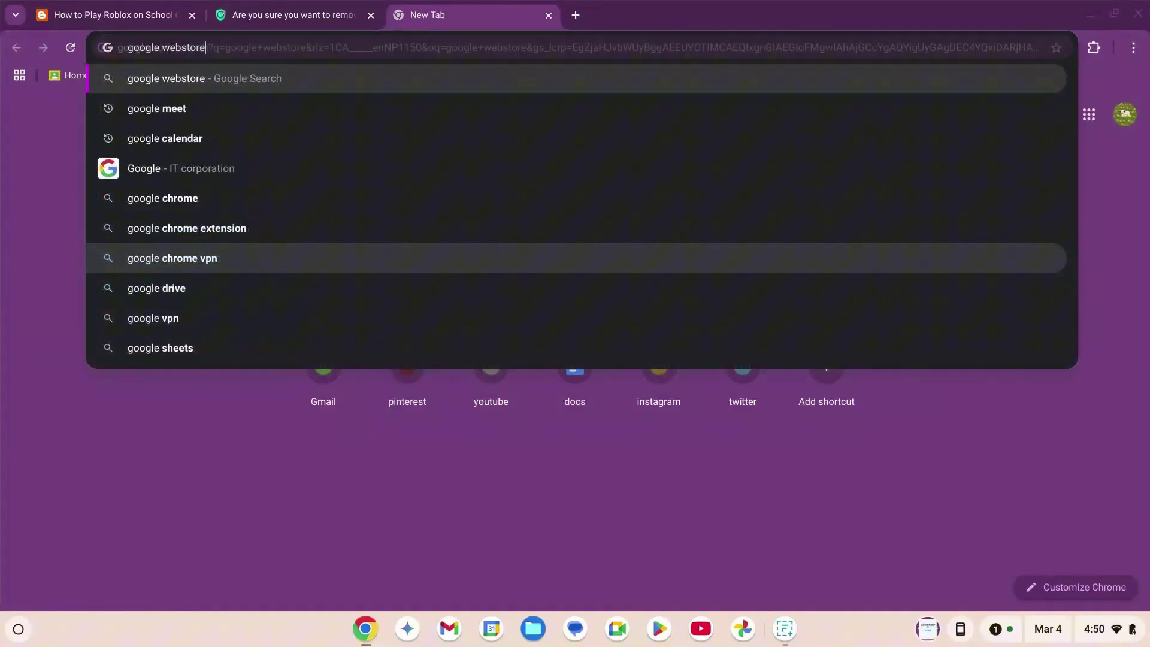
key("Return")
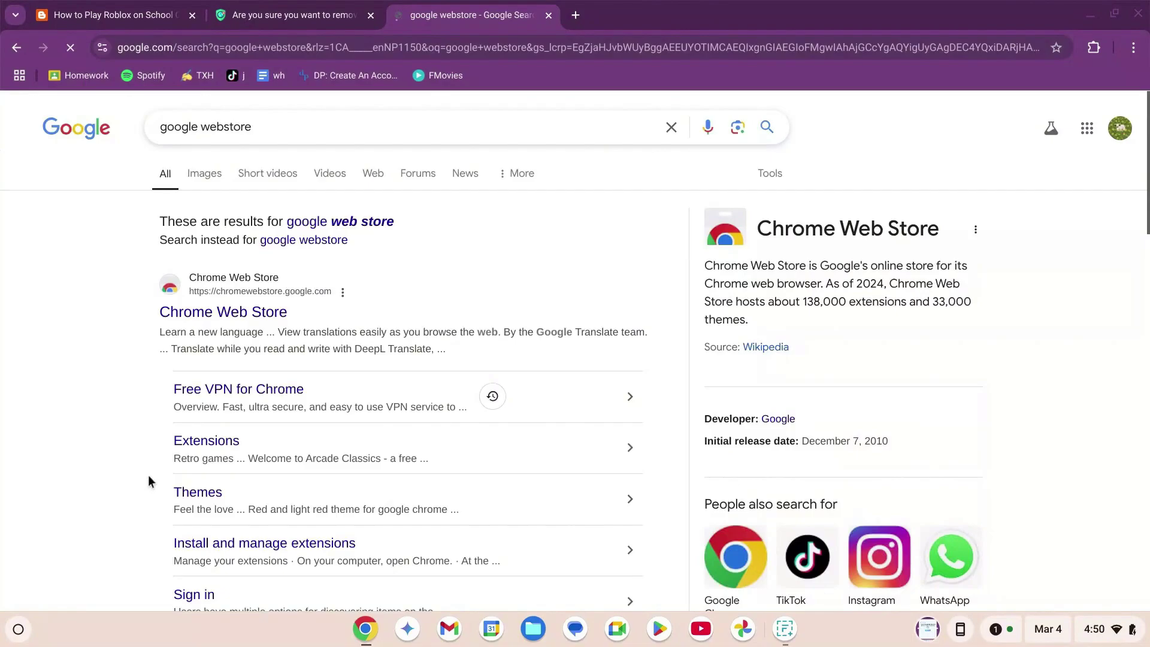
left_click(233, 312)
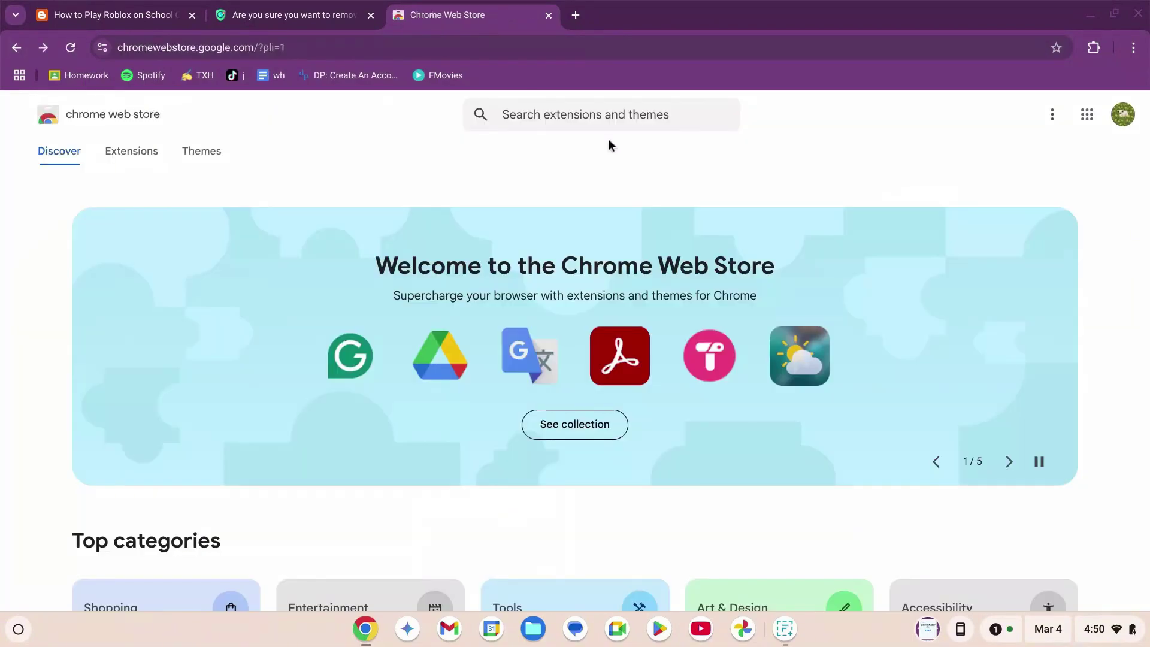
Find the extension Free VPN for Chrome - VPN Proxy VeePN with the search "veepn" and add it to Chrome.
left_click(611, 114)
type("ve")
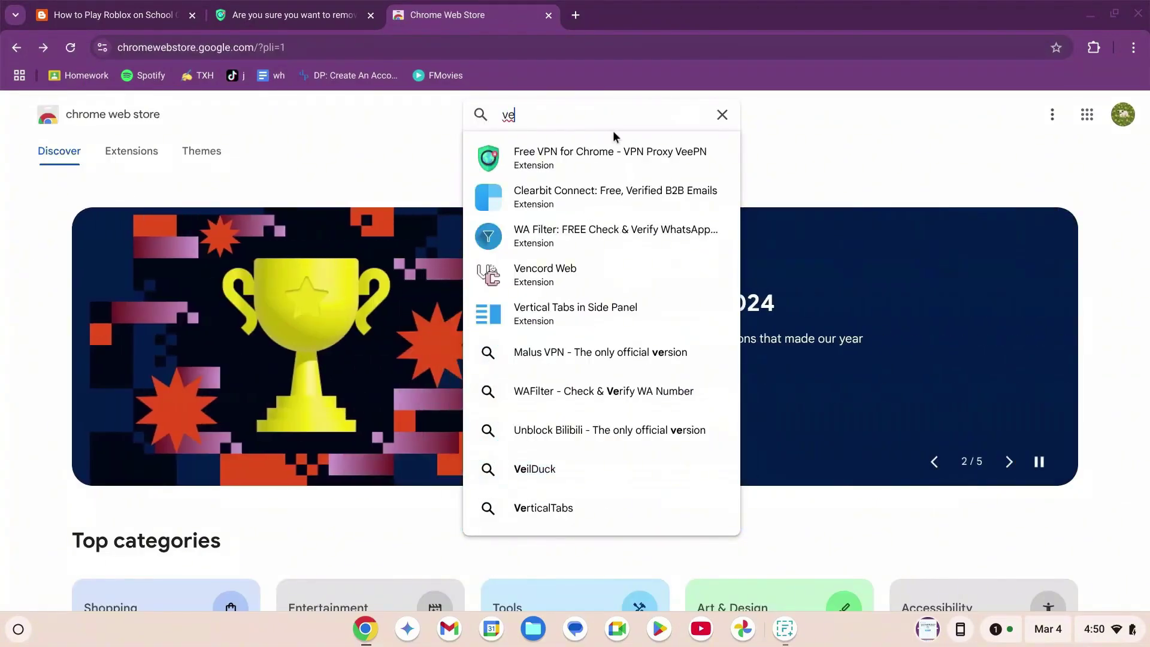
type("epn")
left_click(606, 151)
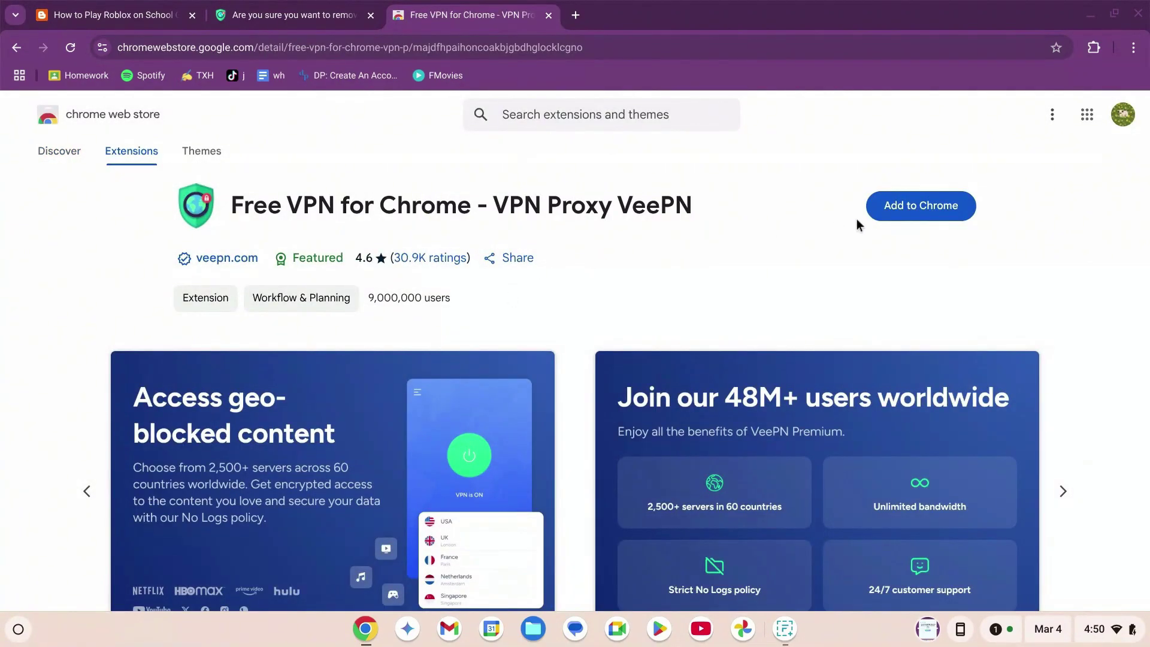
left_click(891, 212)
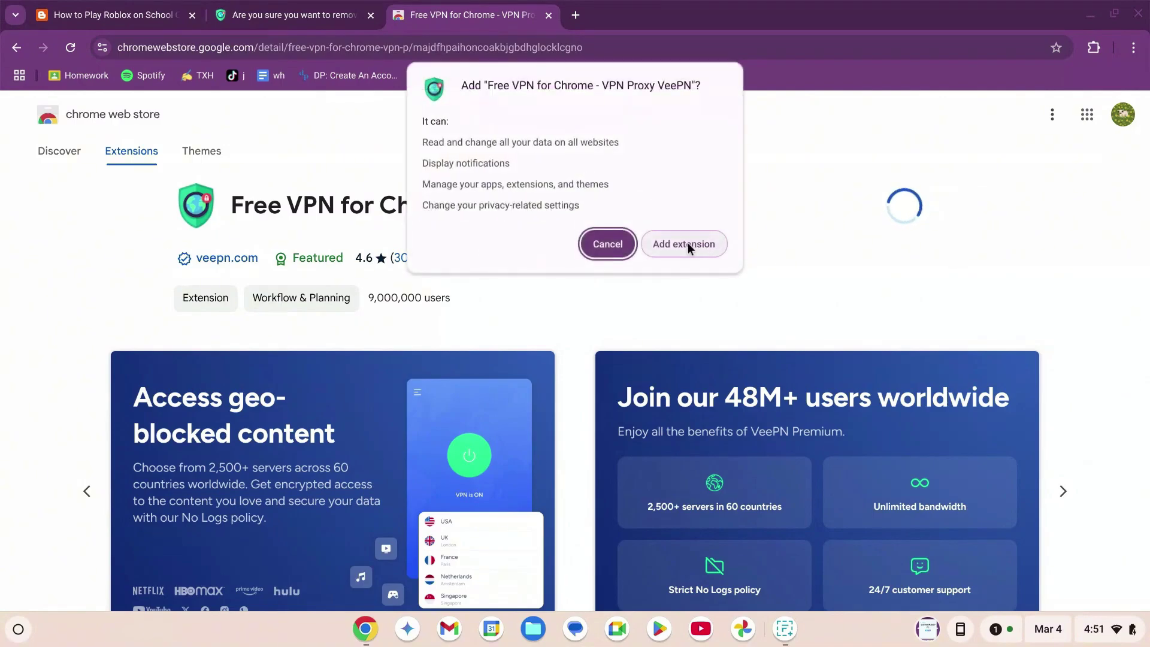
left_click(688, 244)
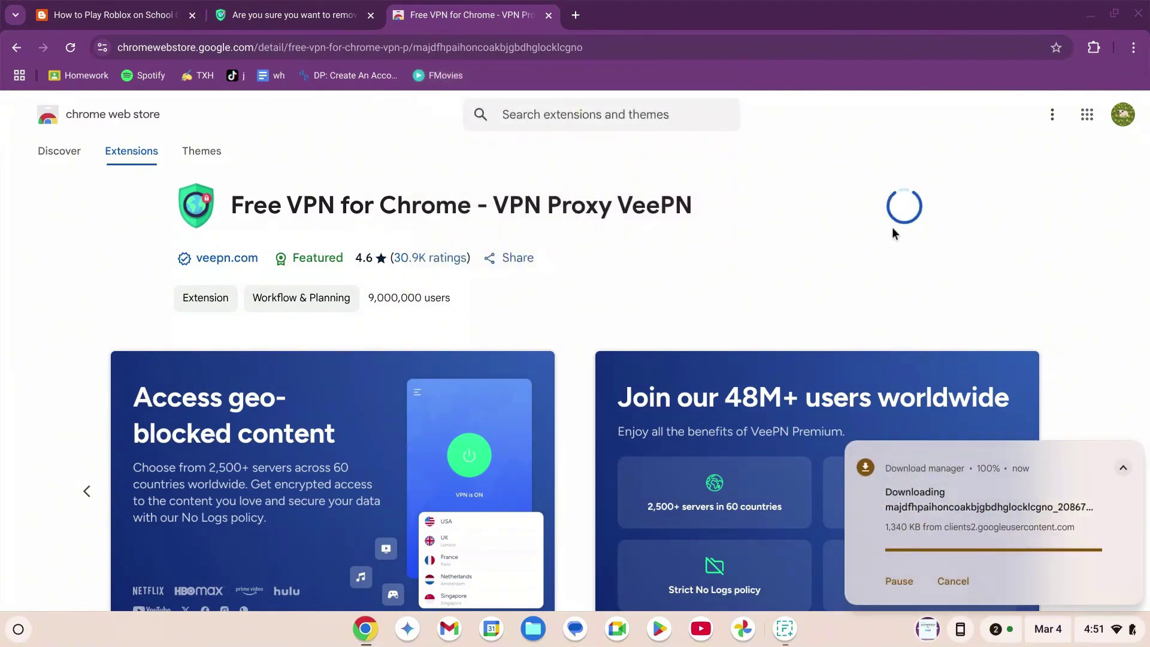
Open the installed VeePN extension and continue with the free version.
left_click(1099, 48)
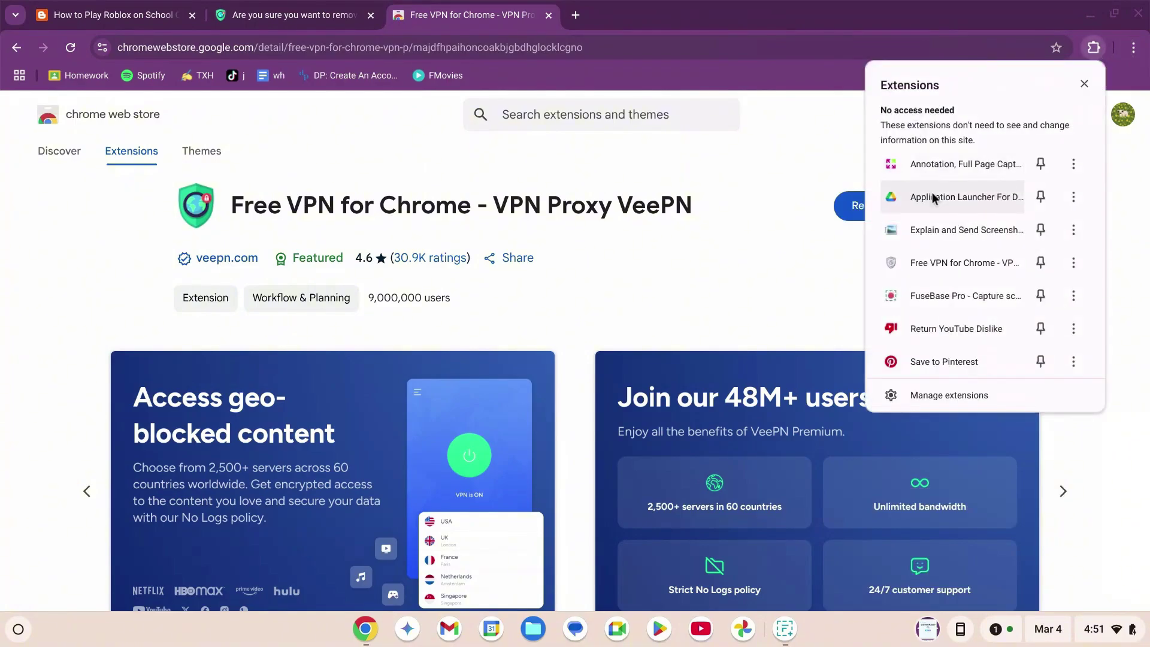
left_click(939, 263)
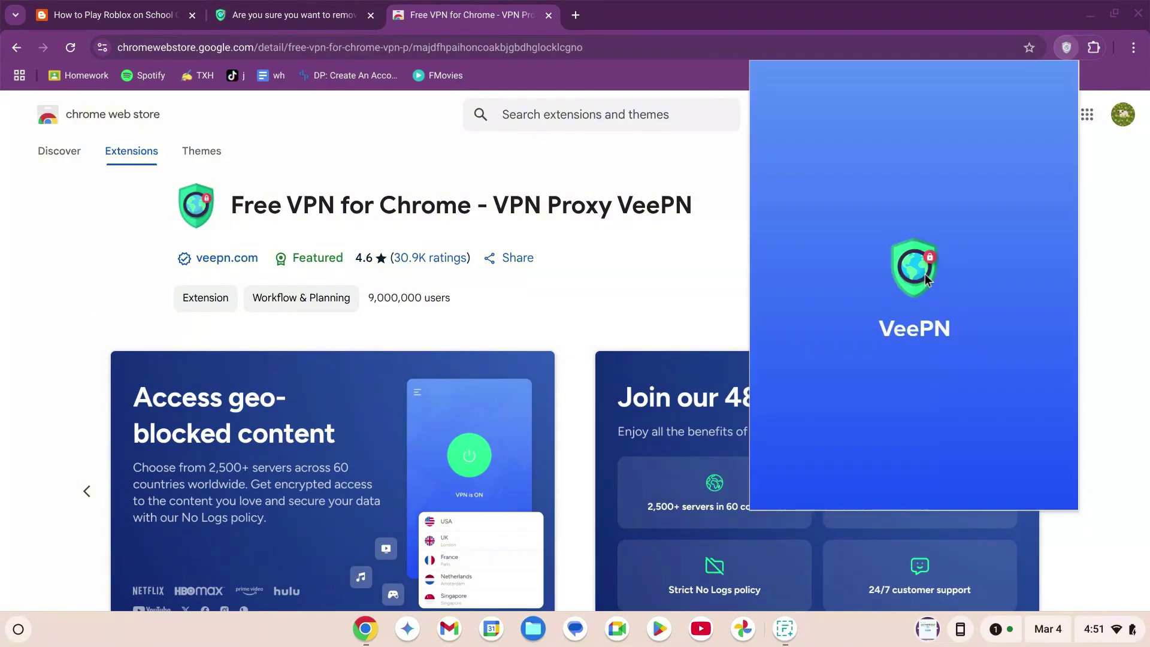
left_click(1027, 491)
left_click(1028, 492)
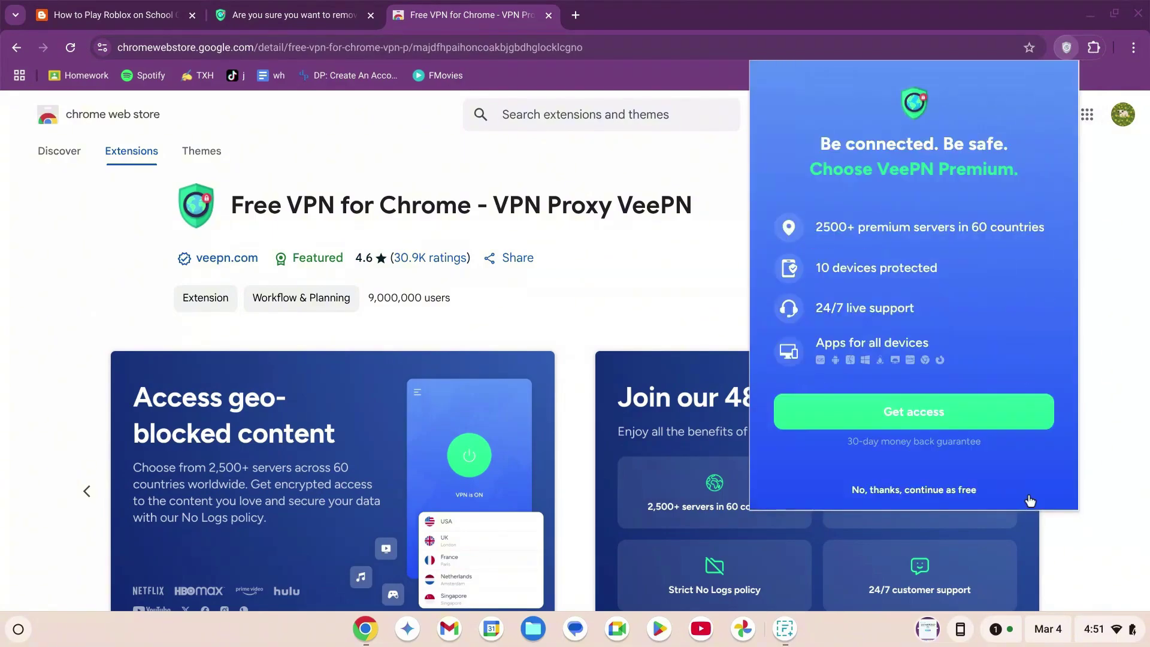
left_click(925, 492)
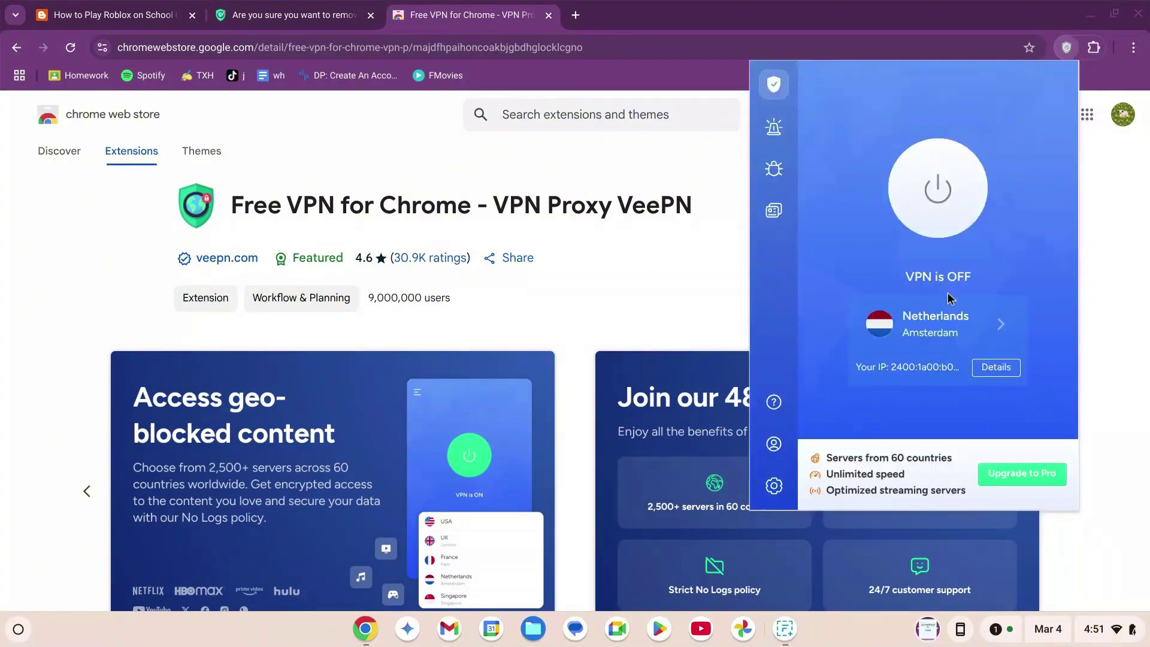
Set the VeePN location to USA, Oregon, from the free locations and switch the VPN on.
left_click(999, 326)
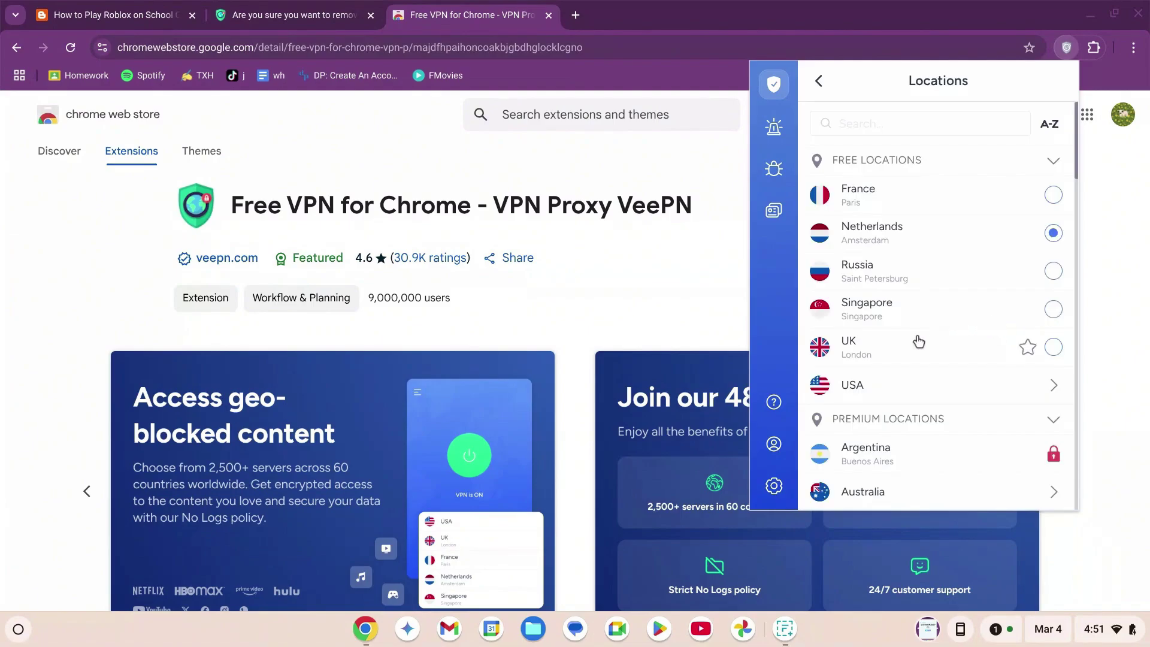
left_click(890, 394)
left_click(1052, 422)
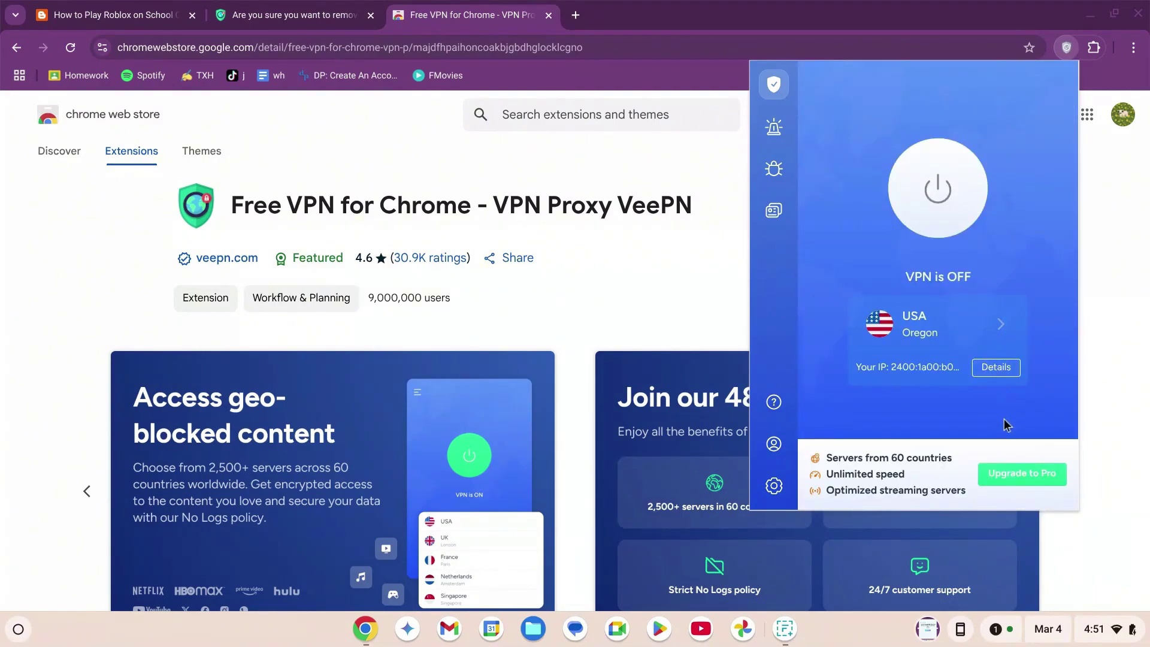
left_click(938, 199)
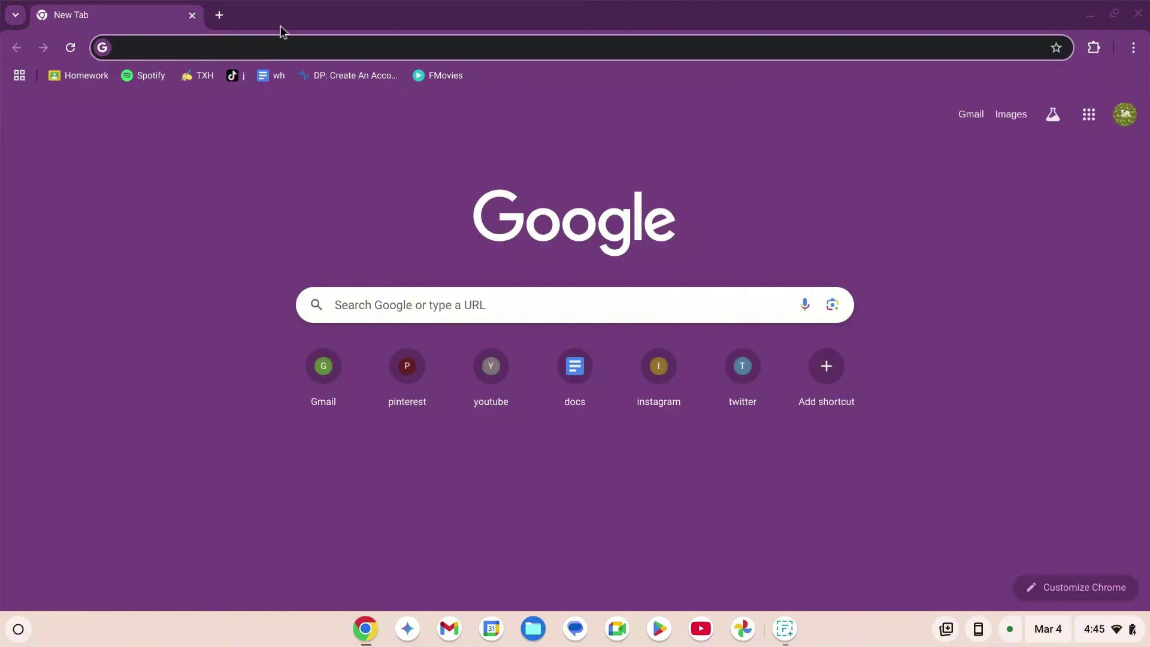
Open the blog page gd7playz.blogspot.com/2025/03/gg.html.
type("gd7playz")
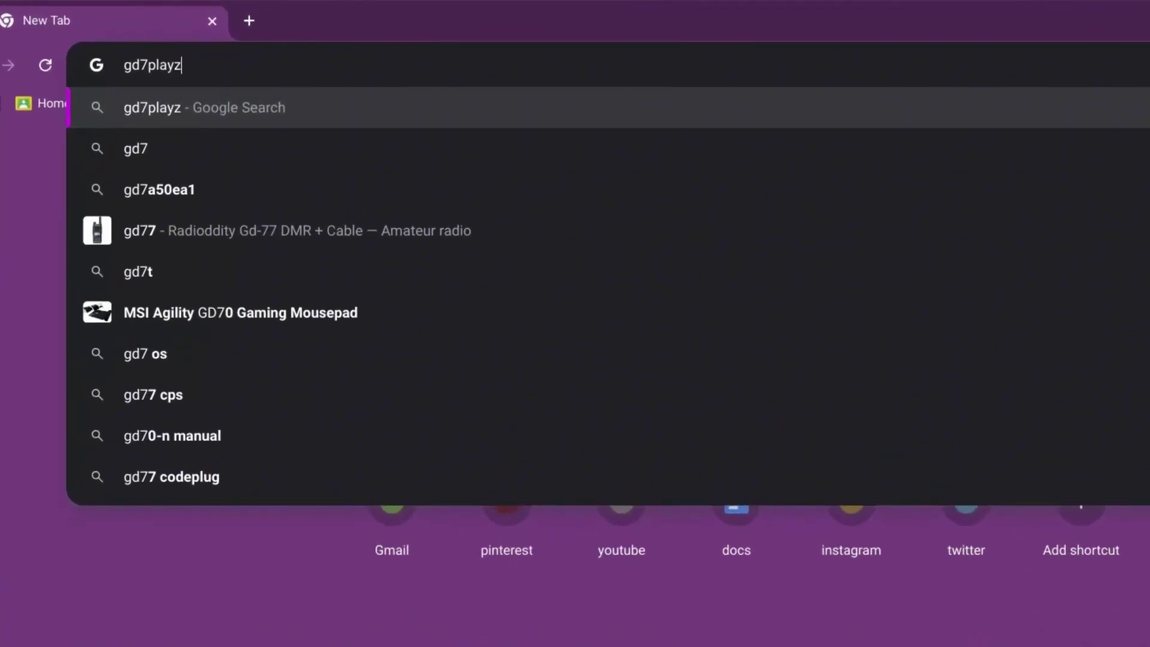
type(".blogspot")
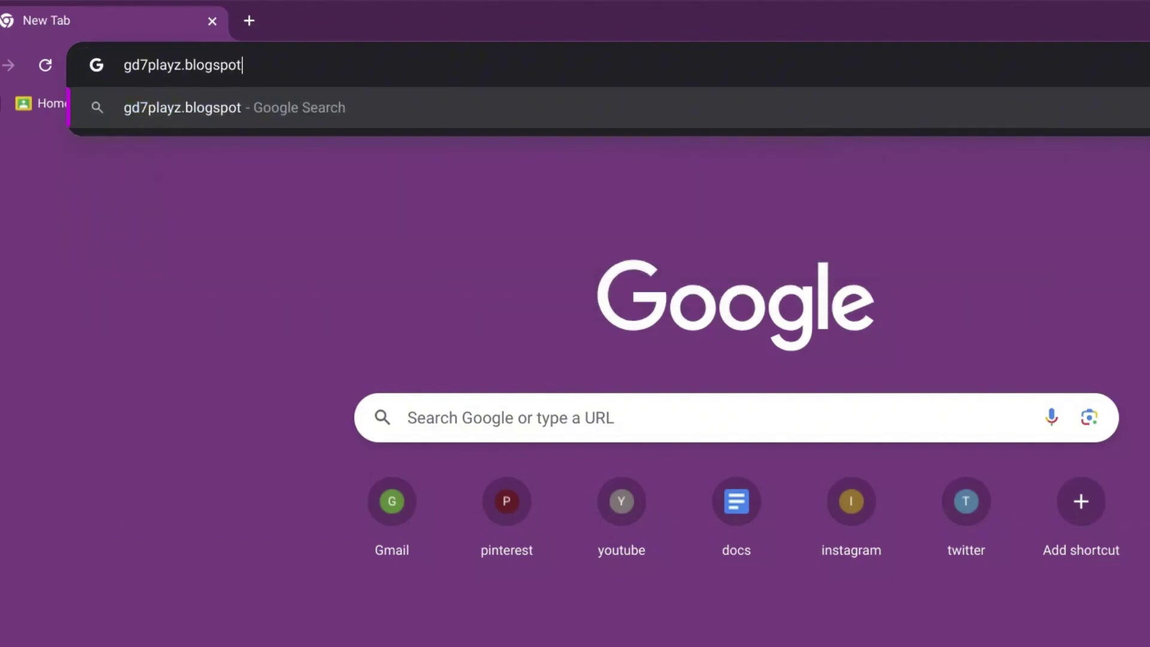
type(".com/")
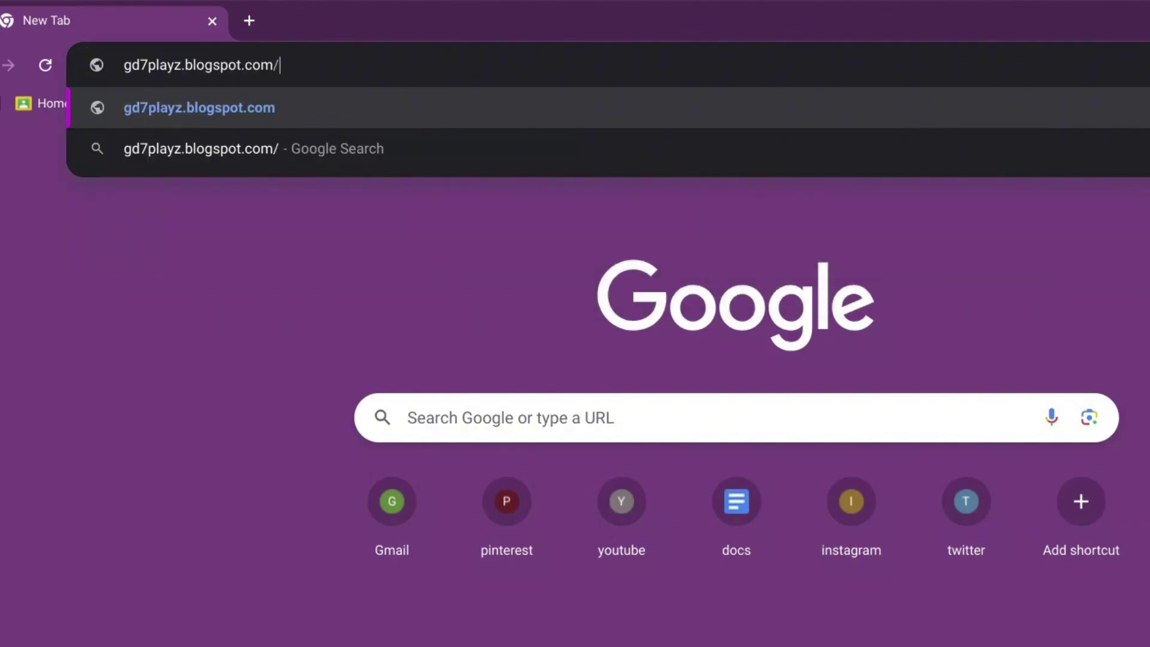
type("2025/03/")
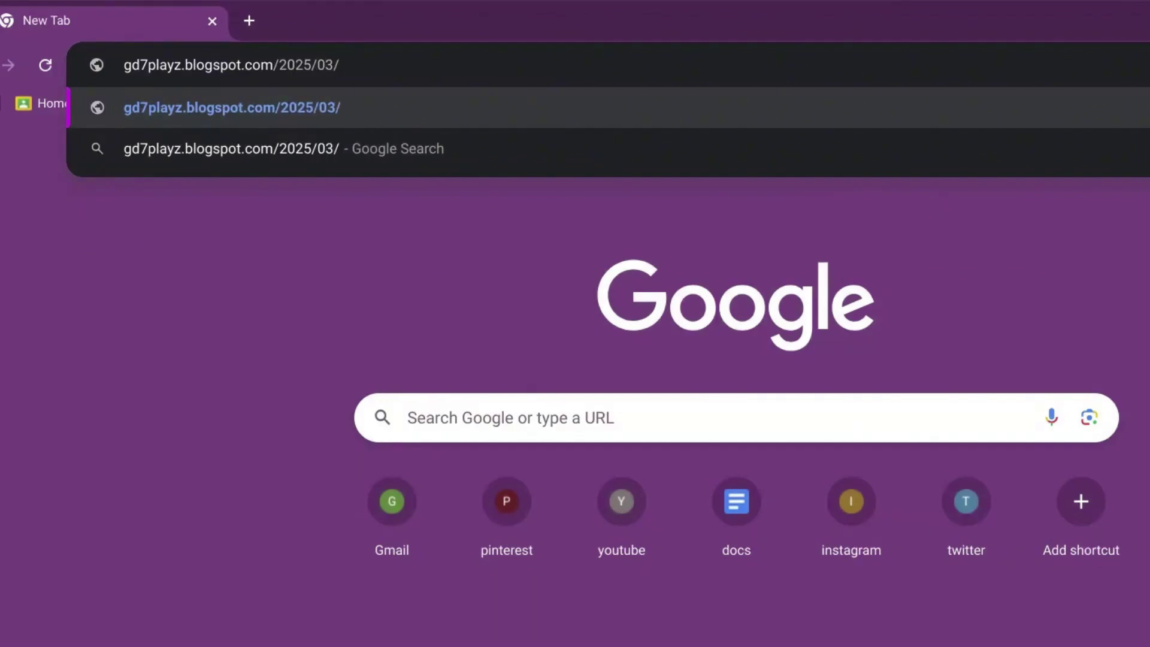
type("gg.html")
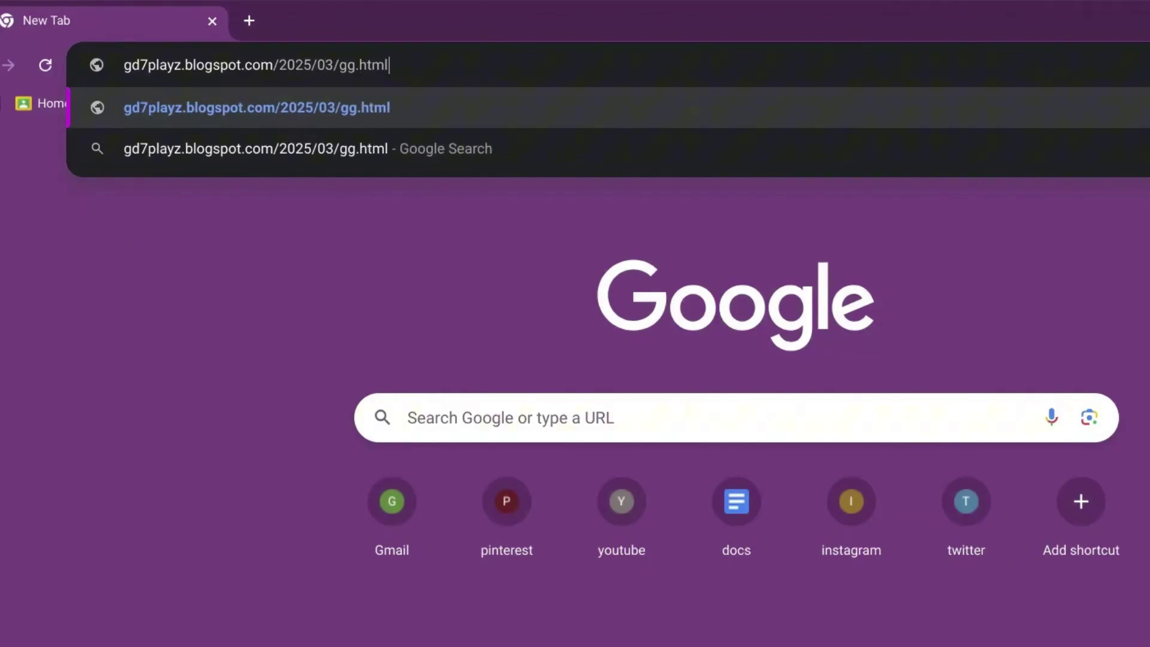
key("Return")
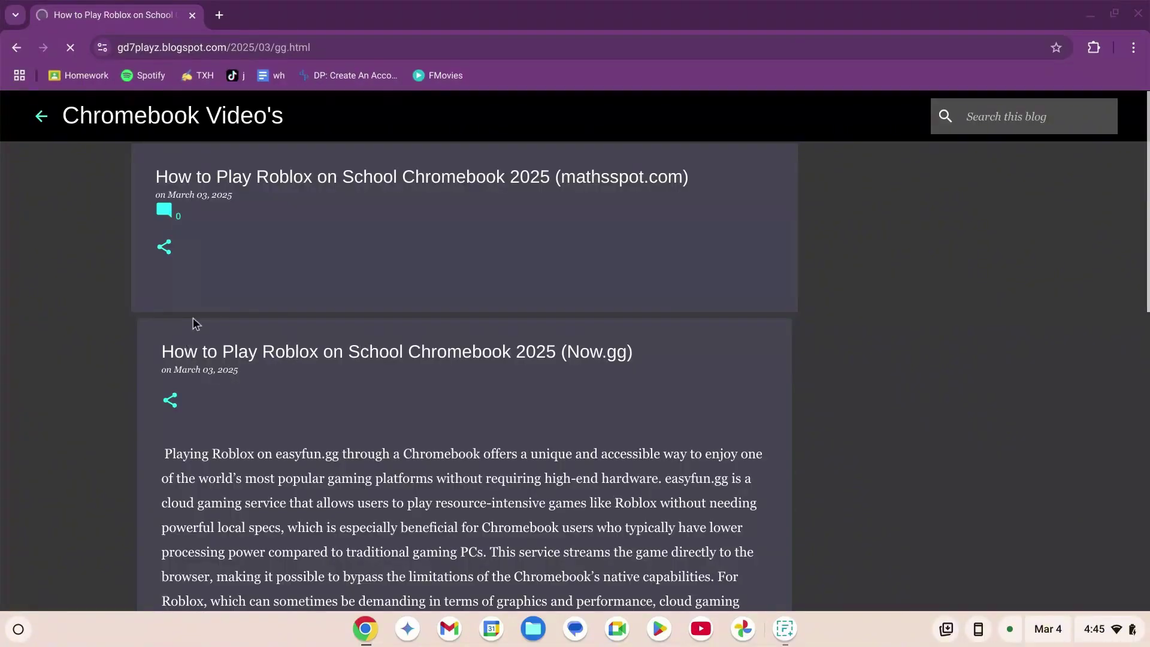
Select the Now.gg address in the blog post's code box and open now.gg in a new tab.
scroll(134, 321, "down", 1)
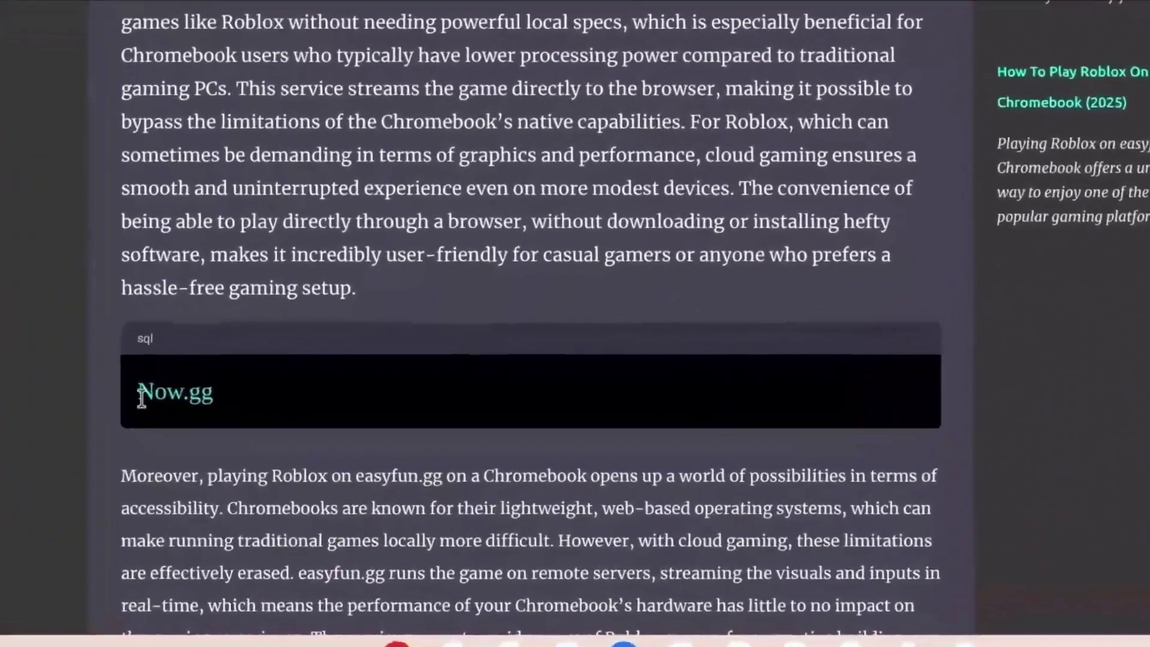
left_click_drag(142, 395, 239, 396)
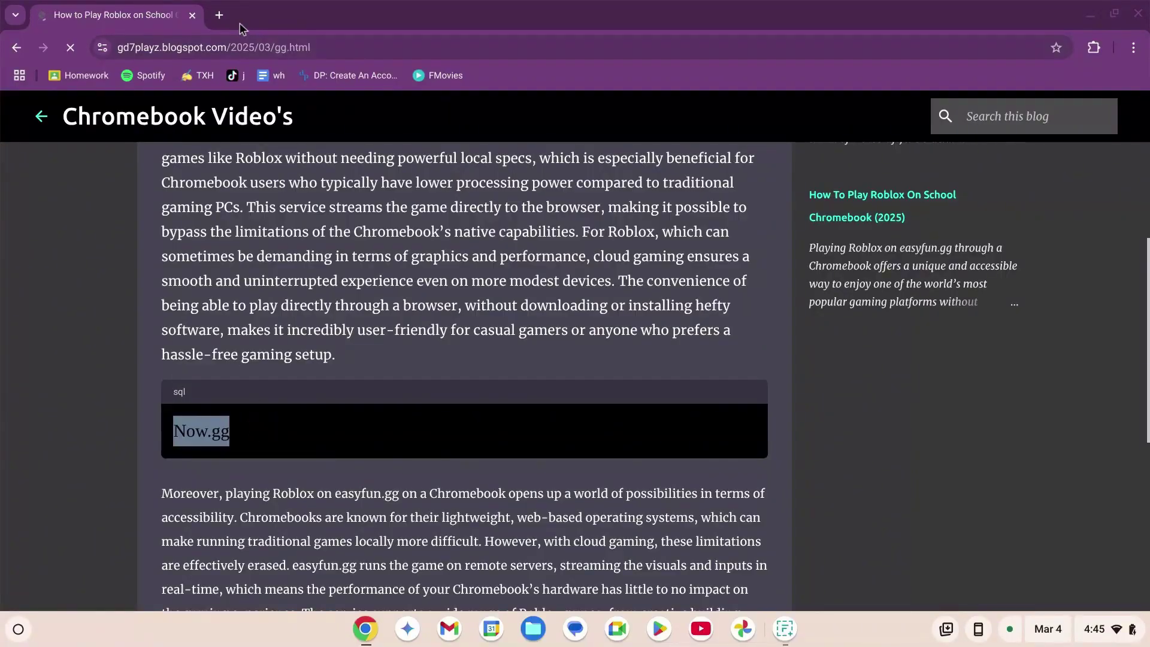
left_click(219, 15)
type("now.gg")
key("Return")
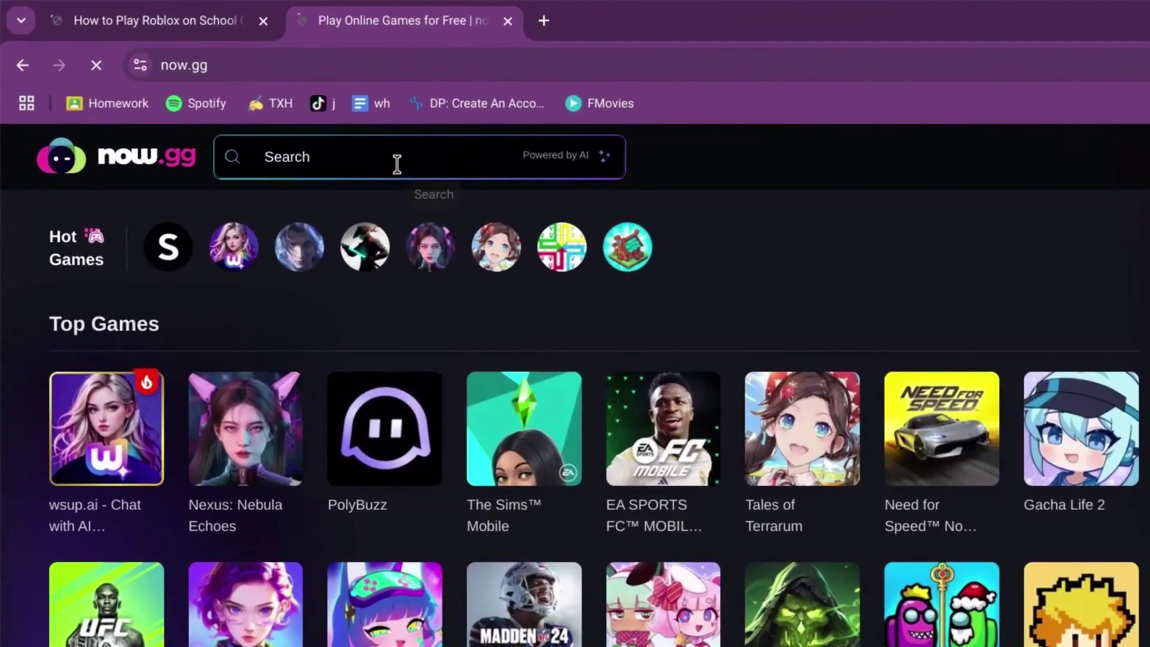
Find Roblox on now.gg with the search "roblox", launch it and start signing in to the account.
left_click(396, 163)
type("rob")
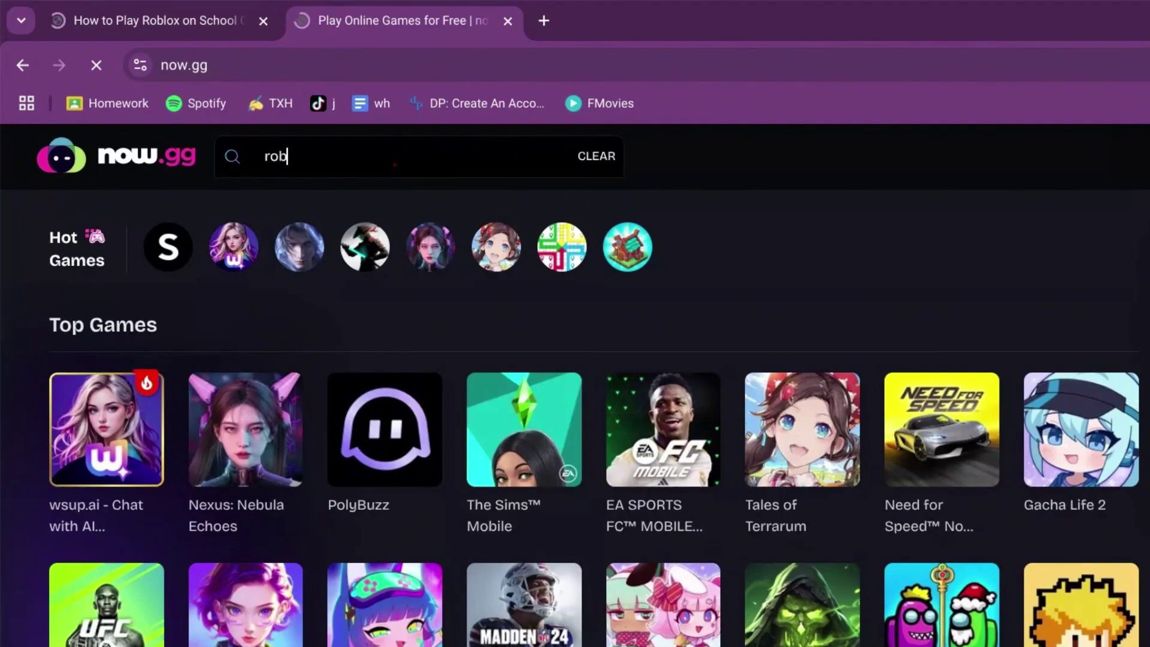
type("lox")
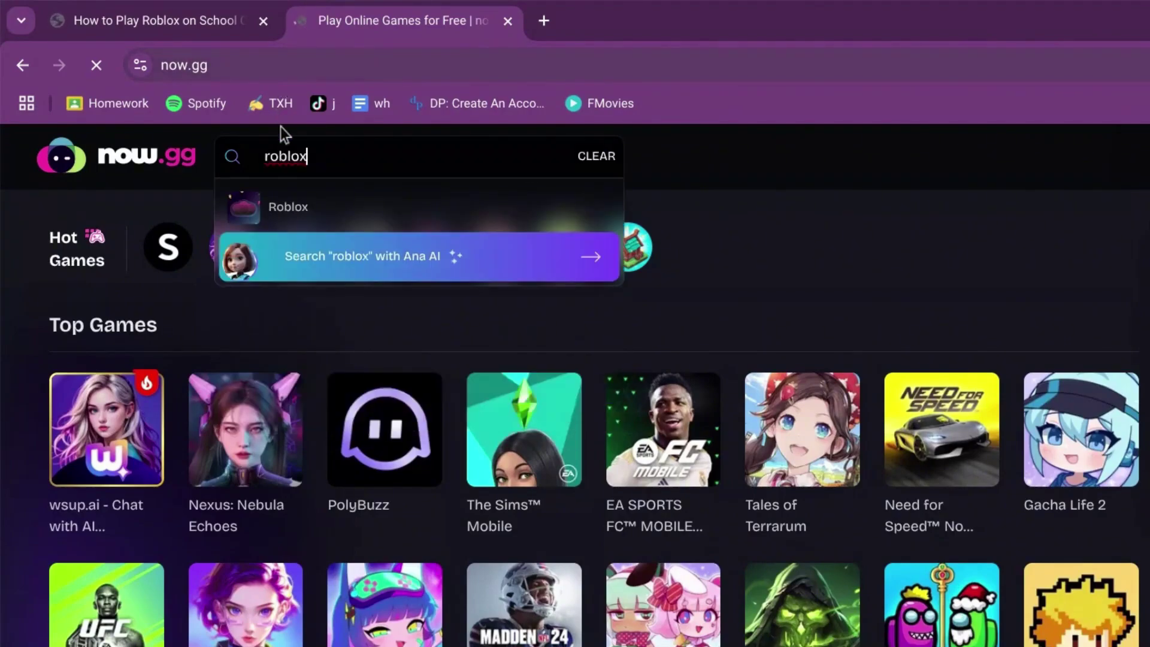
left_click(394, 205)
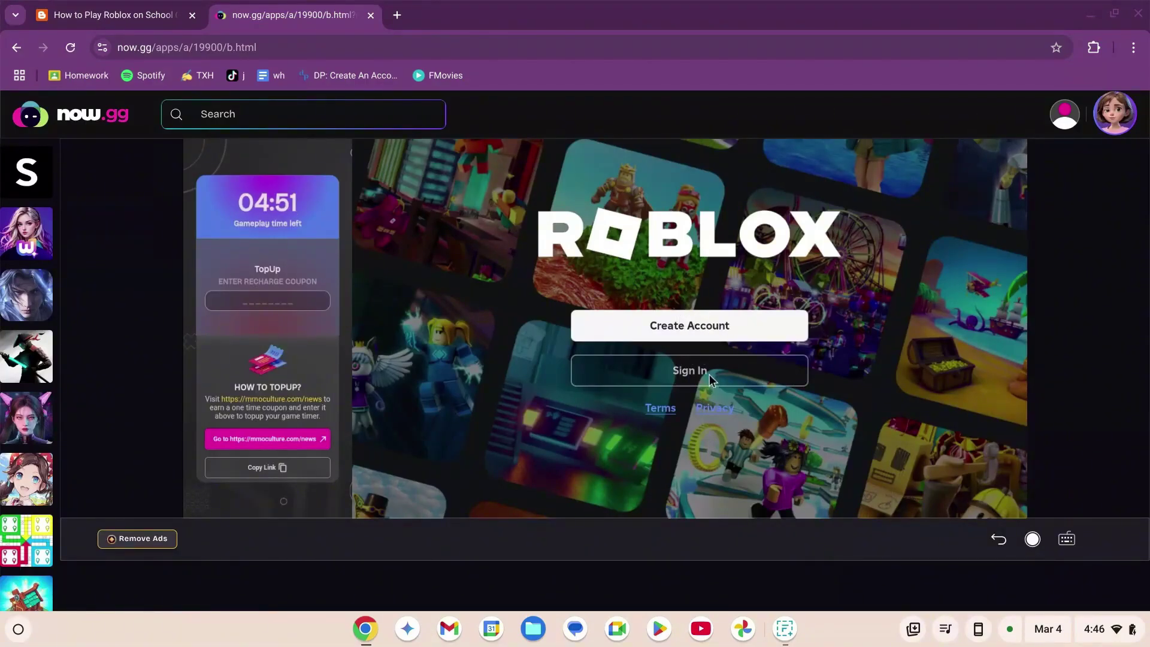
left_click(710, 373)
left_click(666, 324)
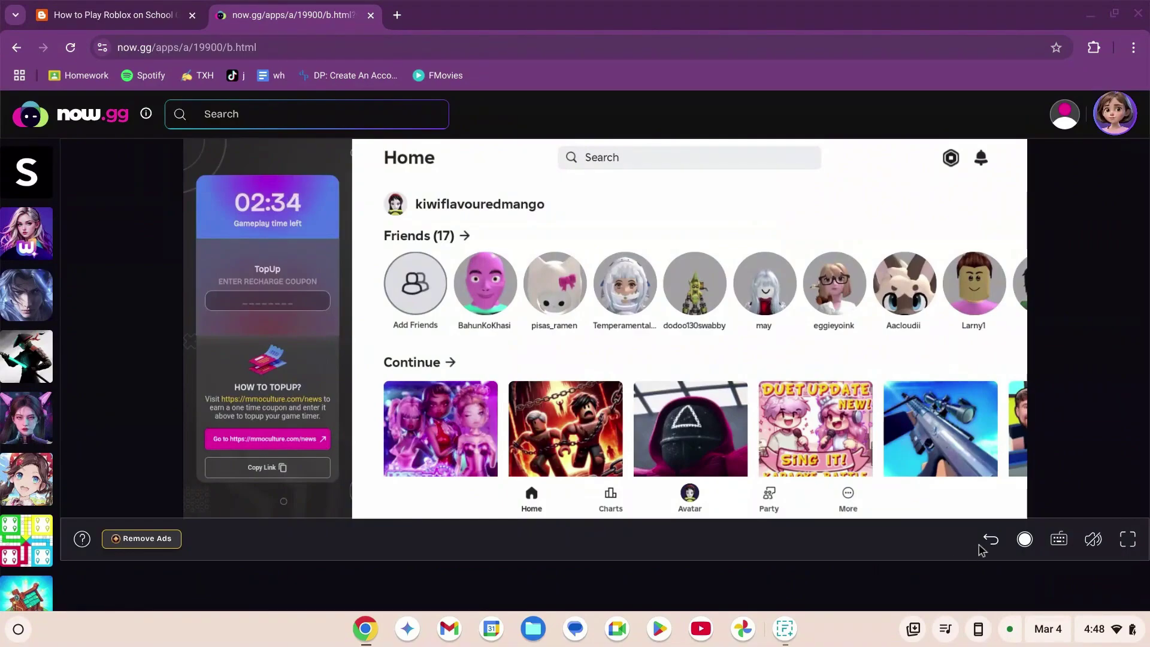
Dismiss the tab-recording request and the game controls, and raise the Roblox stream's mouse sensitivity.
left_click(1023, 540)
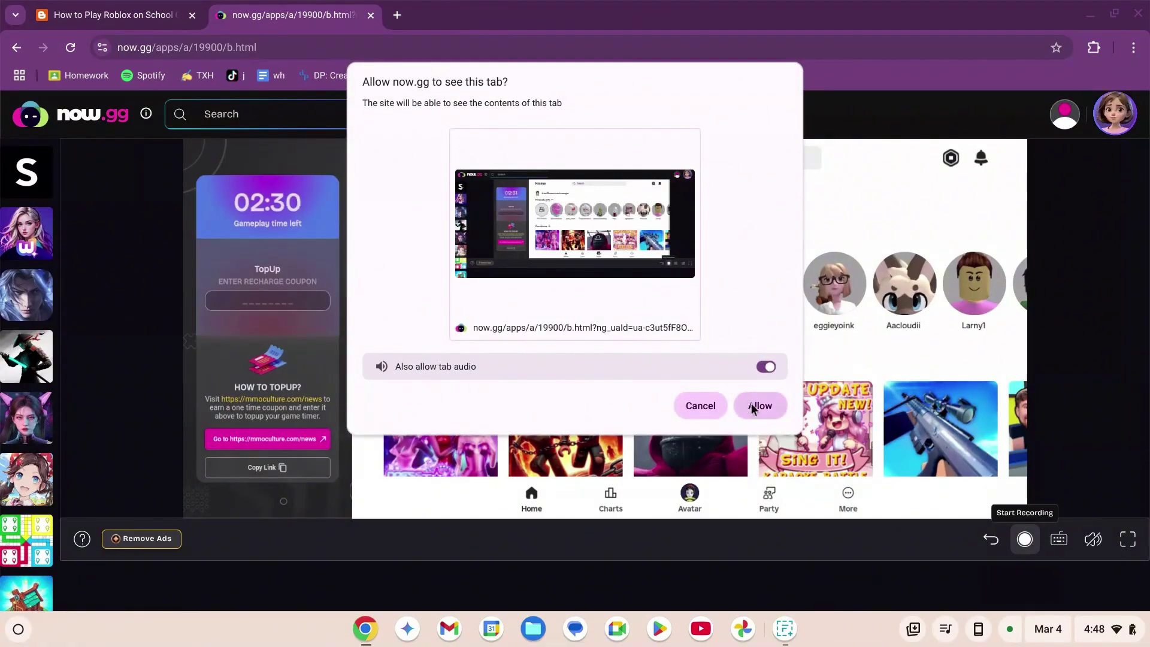
left_click(700, 405)
left_click(1021, 545)
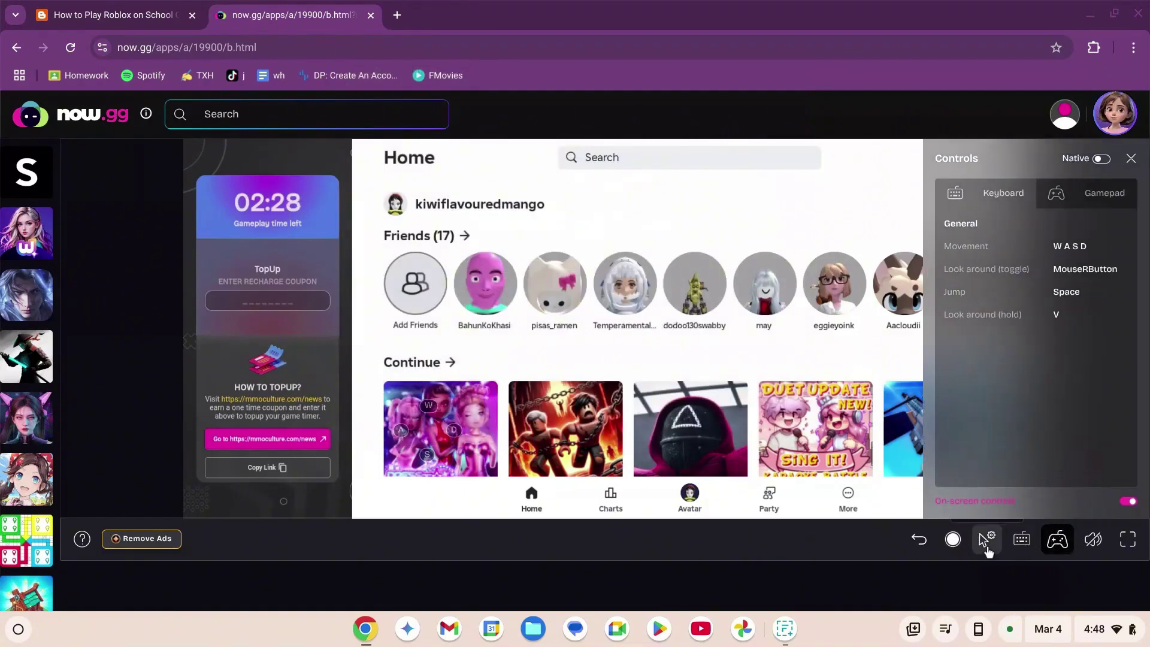
left_click(987, 543)
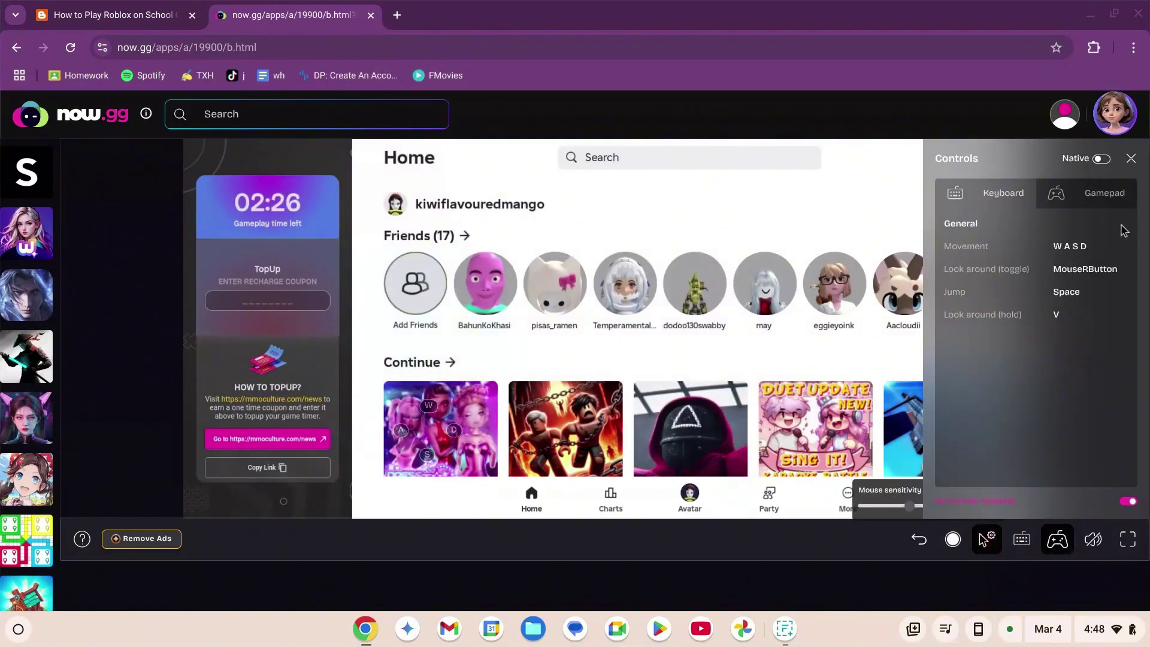
left_click(1132, 158)
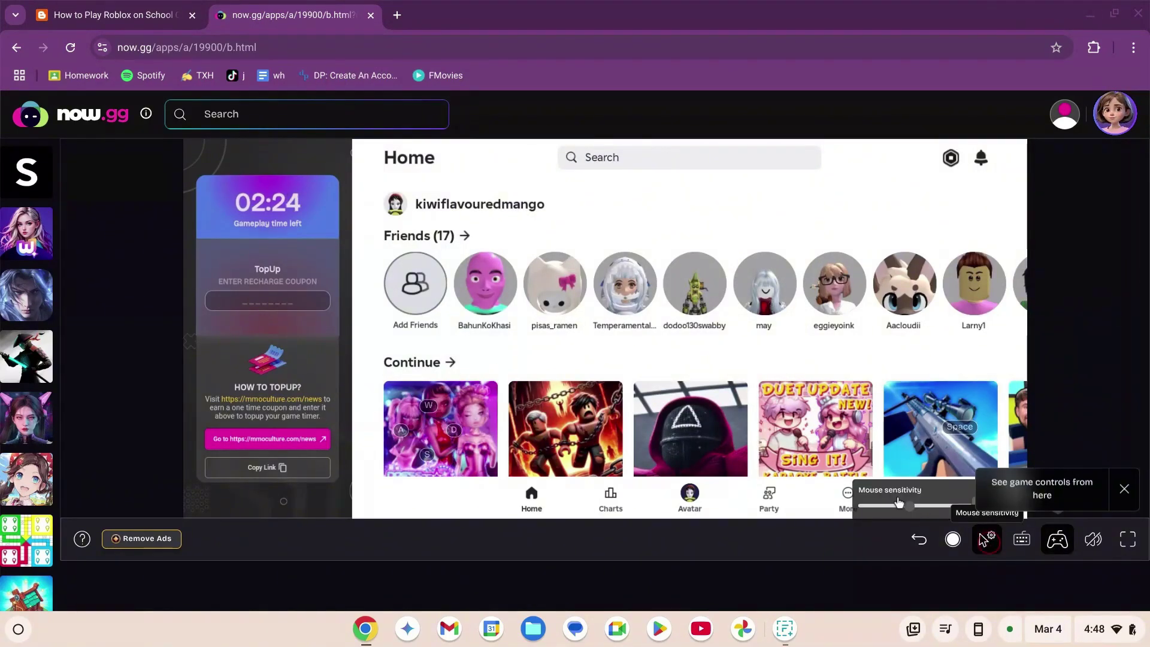
left_click_drag(917, 507, 951, 505)
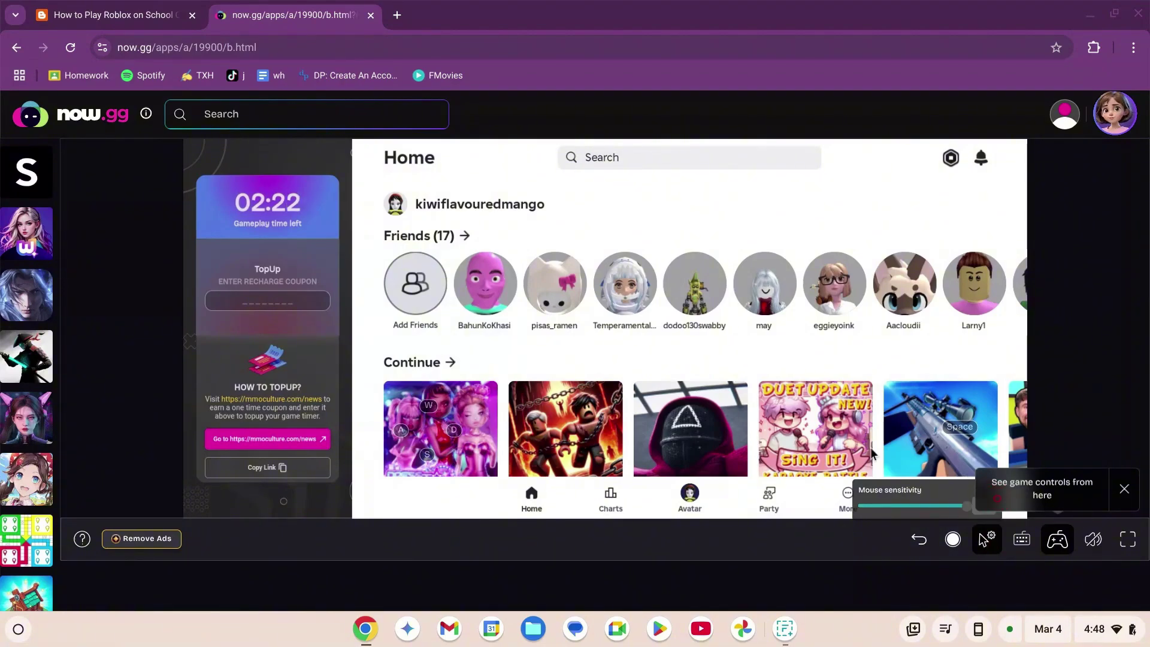
Review the keyboard game controls, close them and unmute the Roblox stream.
left_click(1061, 550)
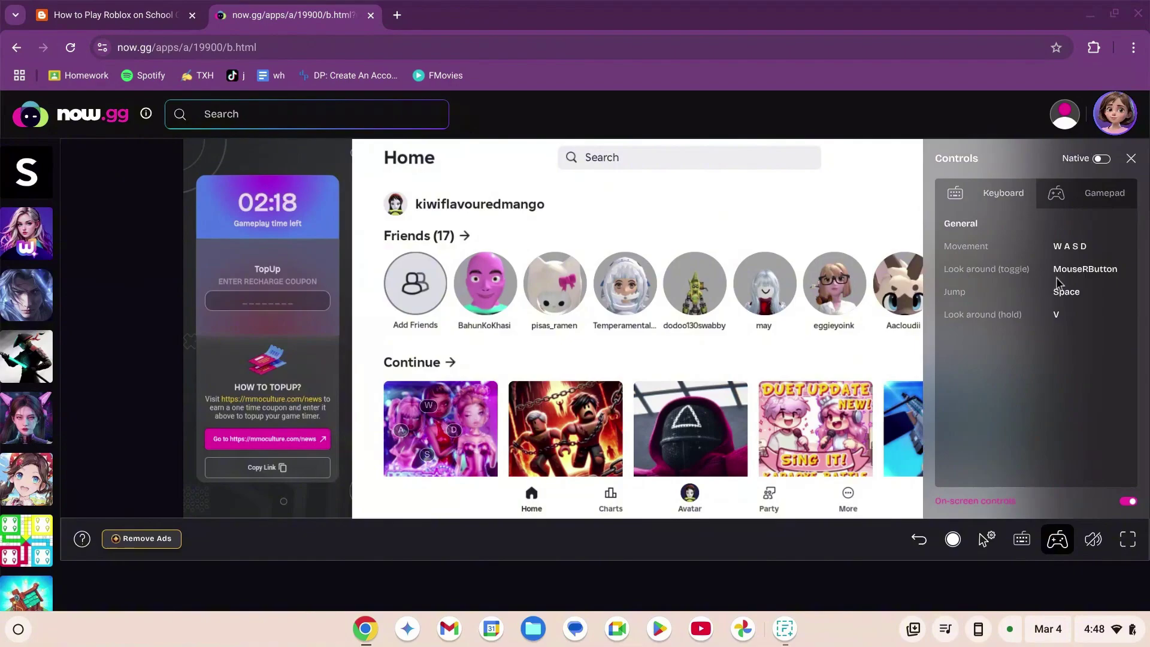
left_click(1058, 539)
left_click(1093, 539)
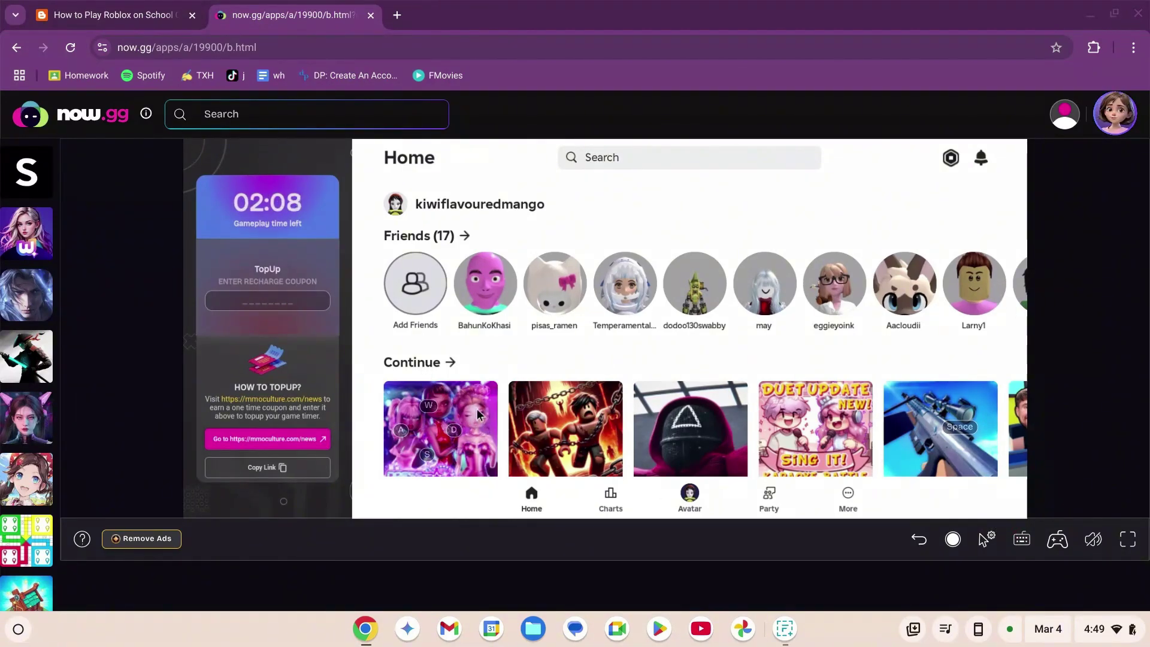
Open Dress To Impress from Roblox's Continue row and start playing it.
left_click(467, 393)
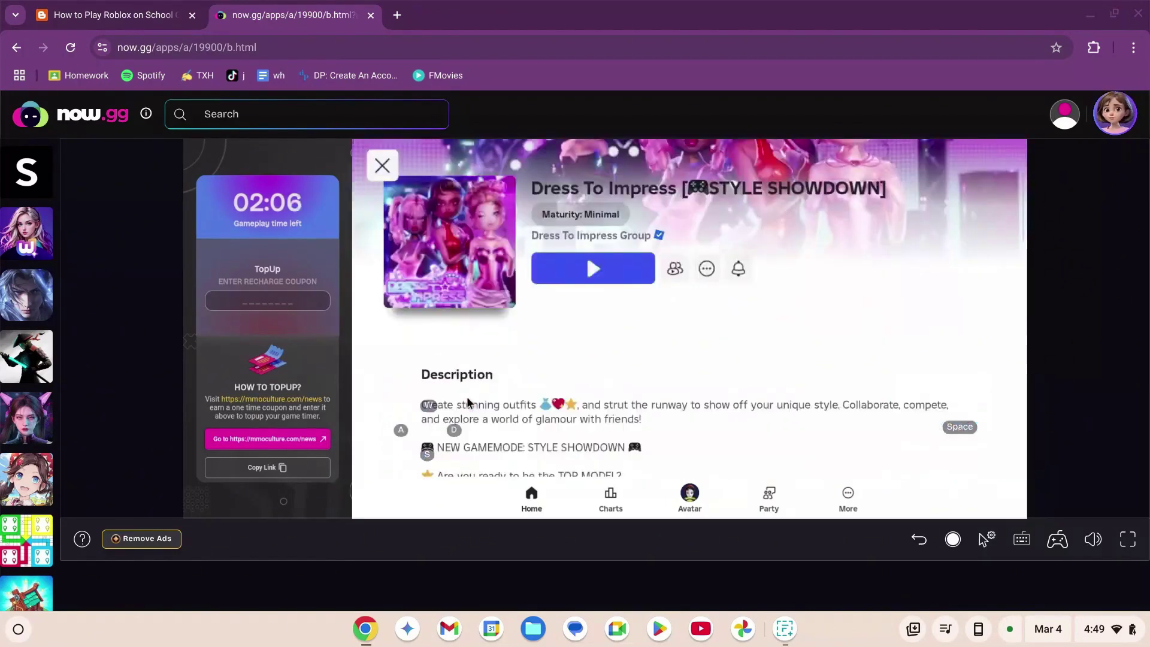
left_click(617, 268)
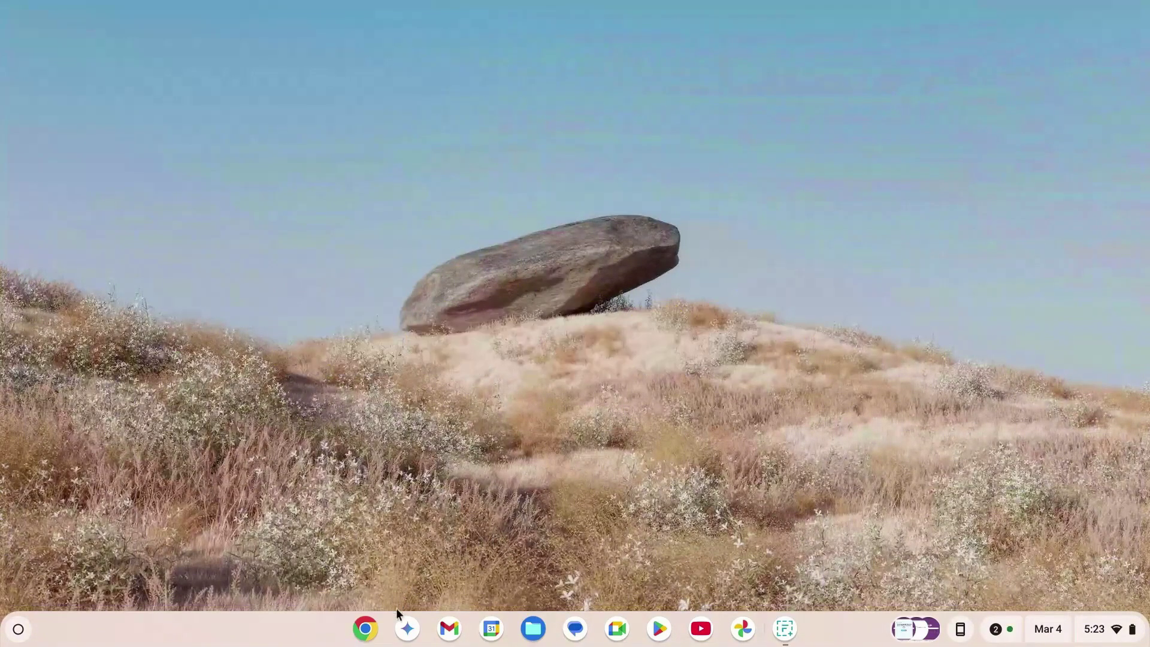
Launch Chrome and open the blog page gd7playz.blogspot.com/2025/03/ms.html.
left_click(363, 632)
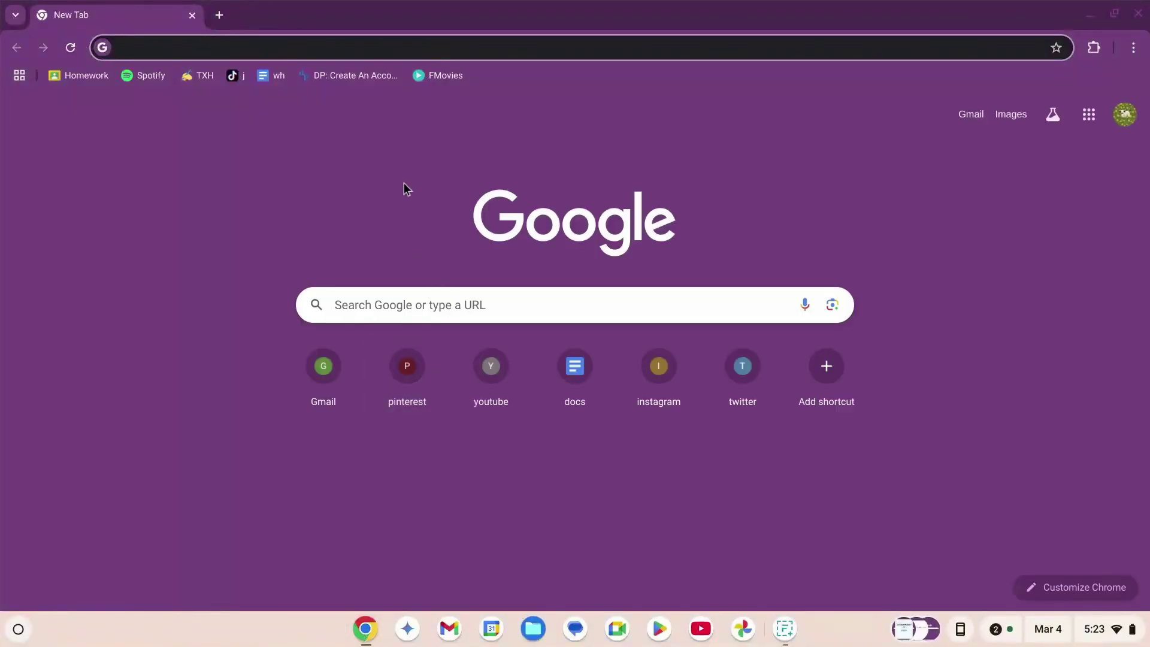
type("gd7play")
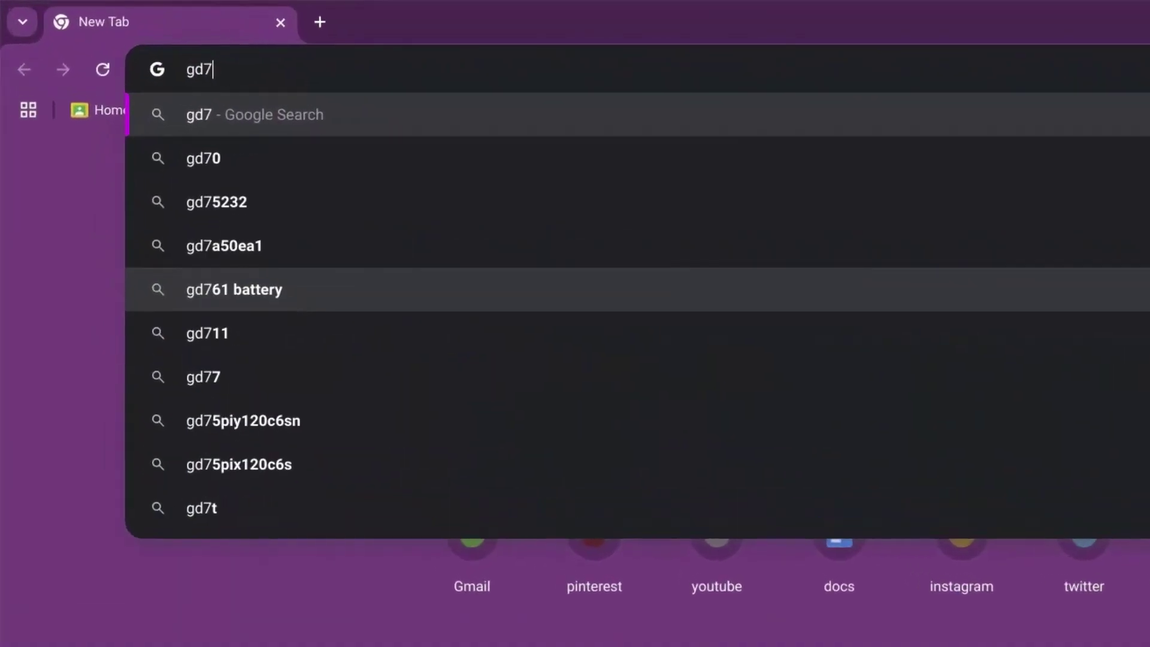
type("z.")
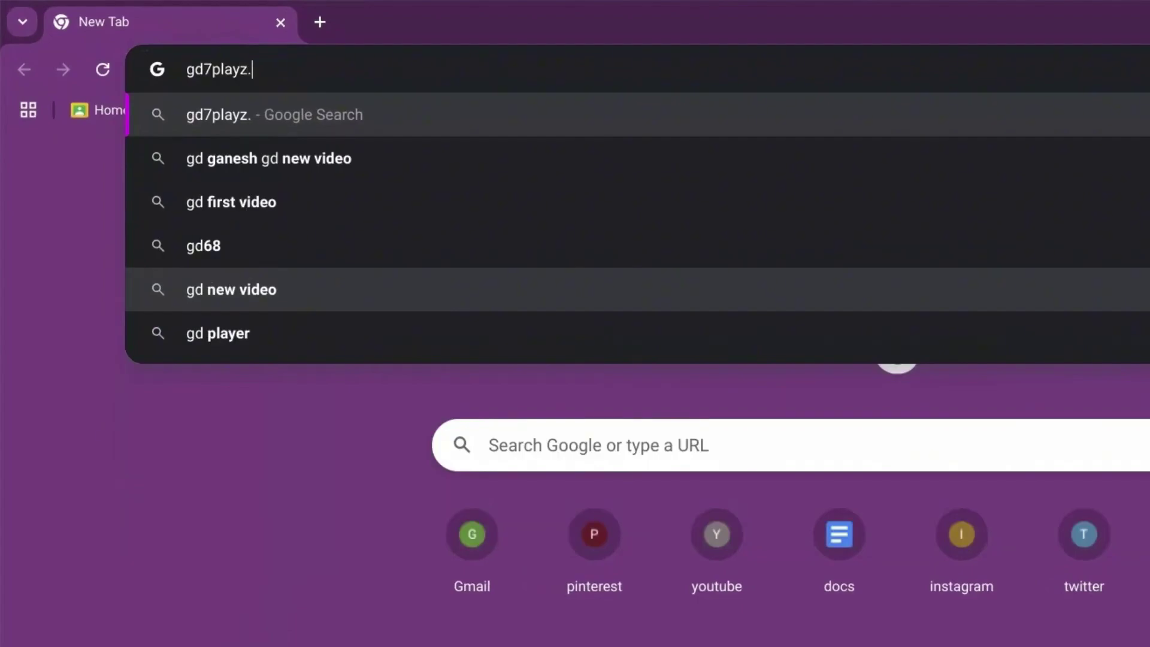
type("blogspot.com")
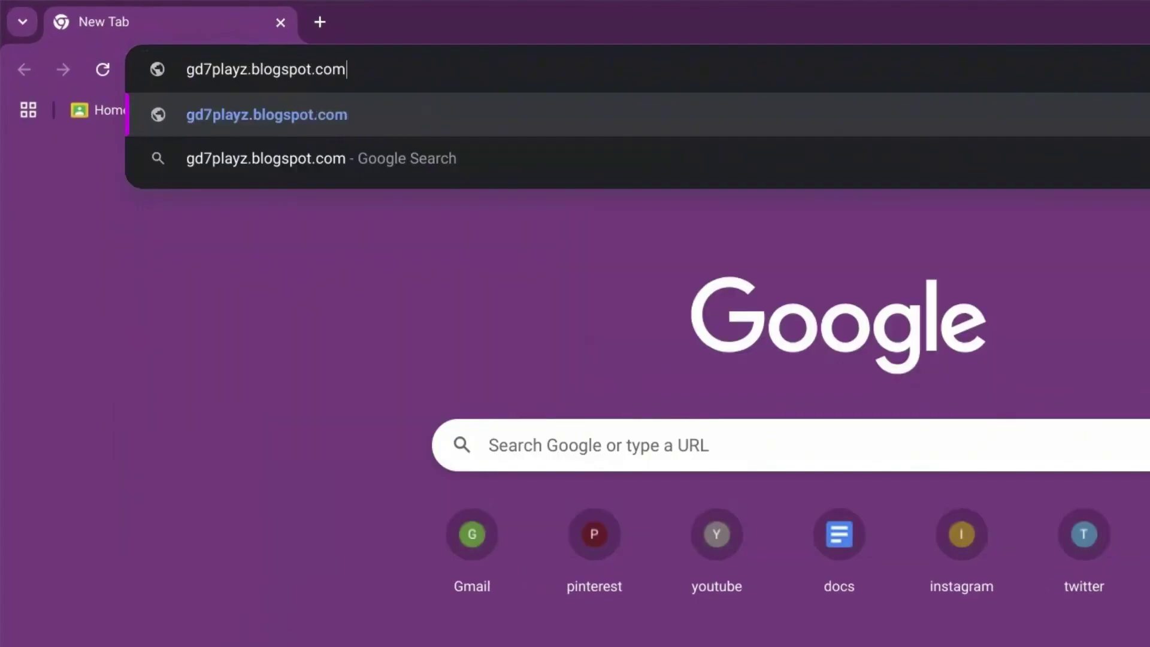
type("/2025/")
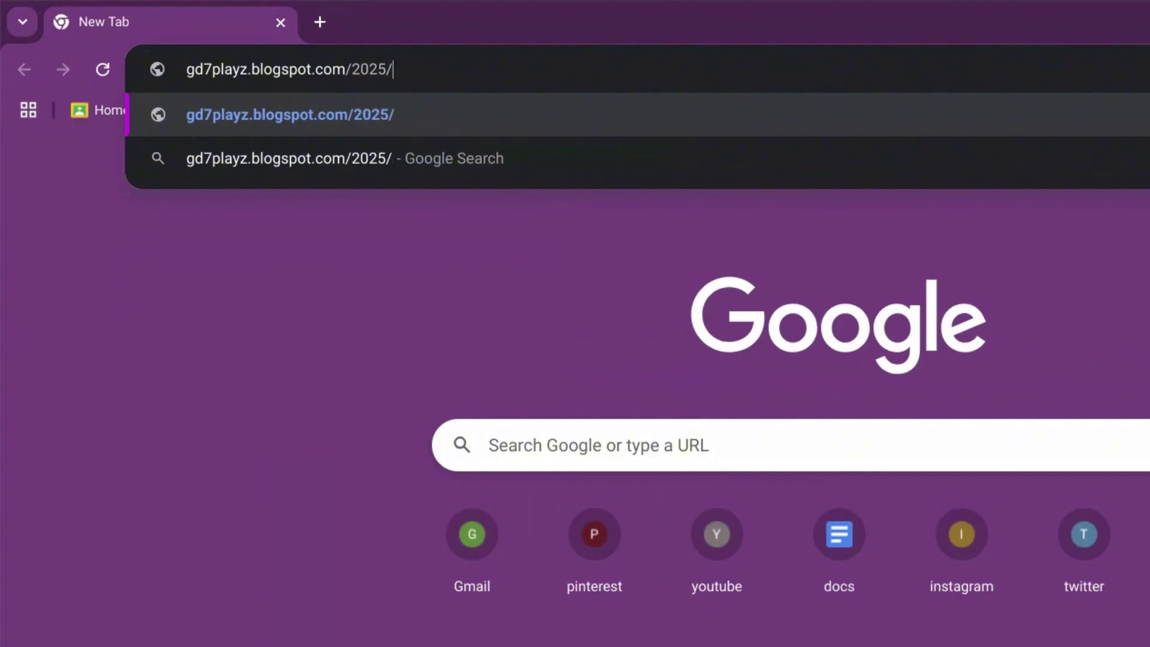
type("03")
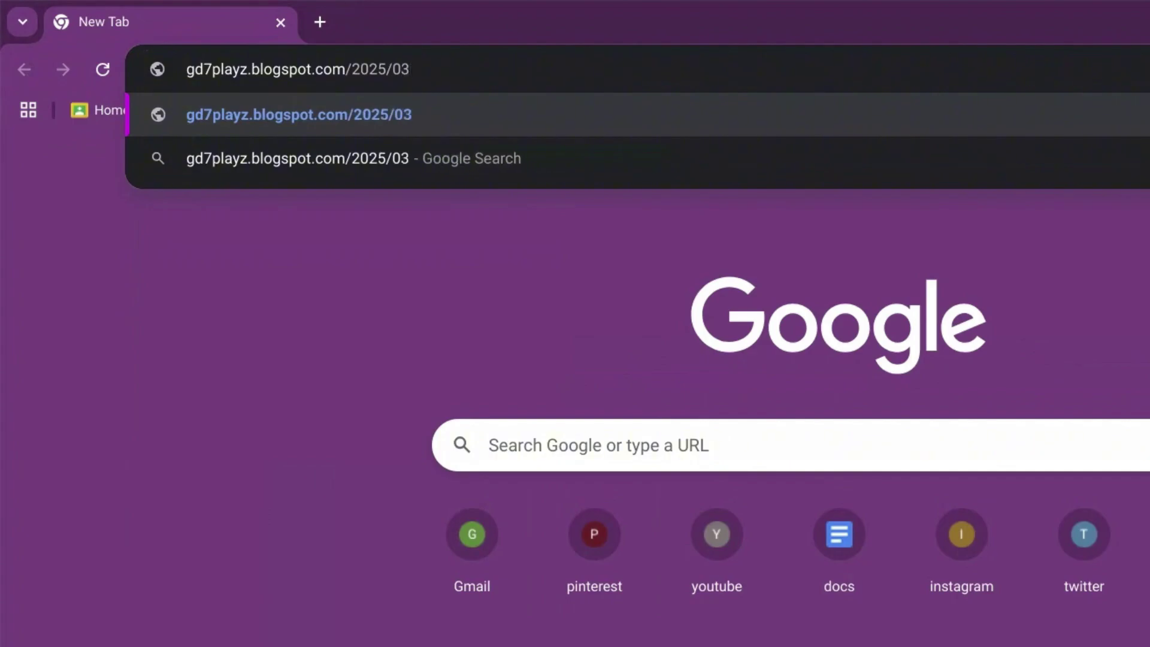
type("/ms.html")
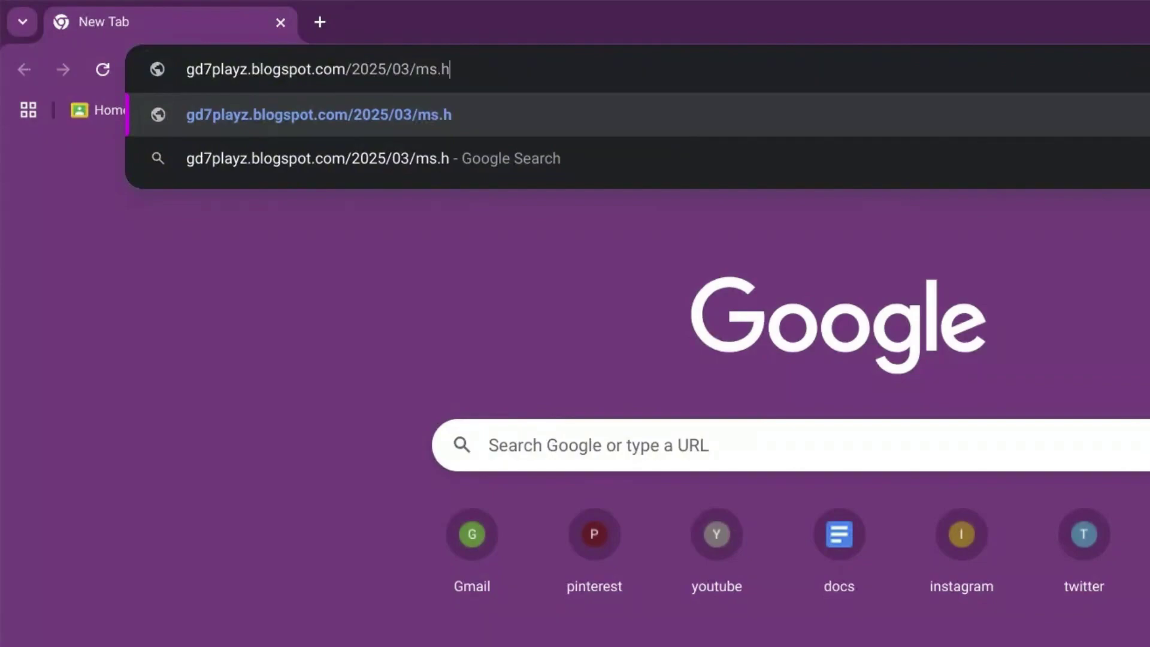
key("Return")
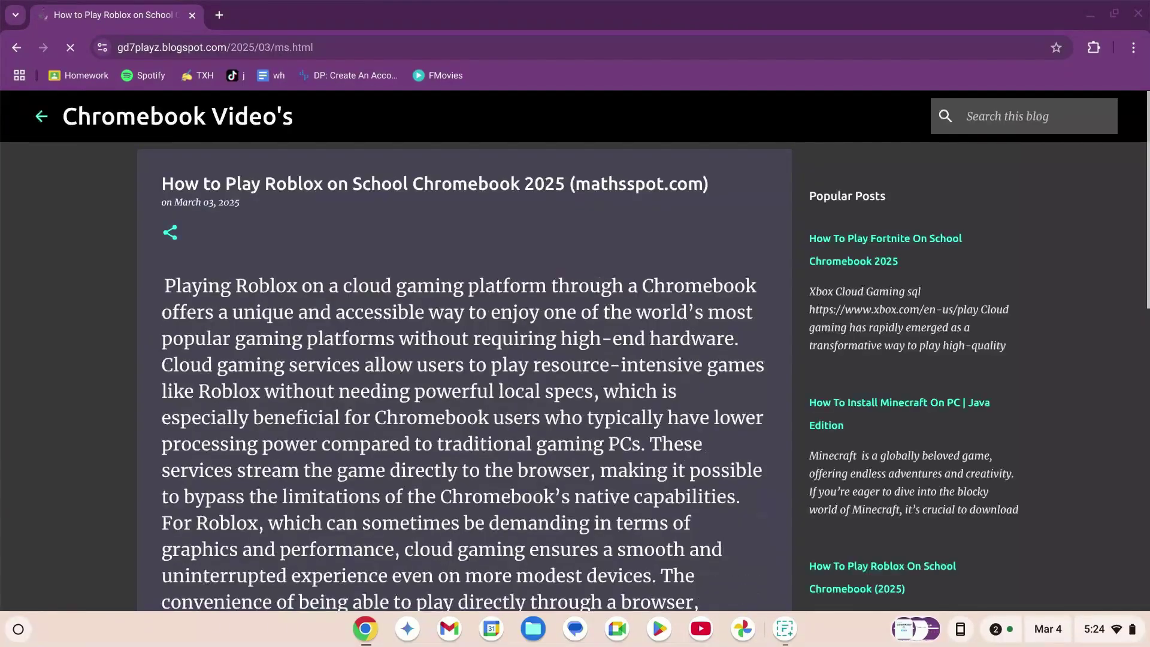
Copy the mathsspot.com address from the blog post, open it in a new tab and start signing in to Roblox.
scroll(436, 325, "down", 6)
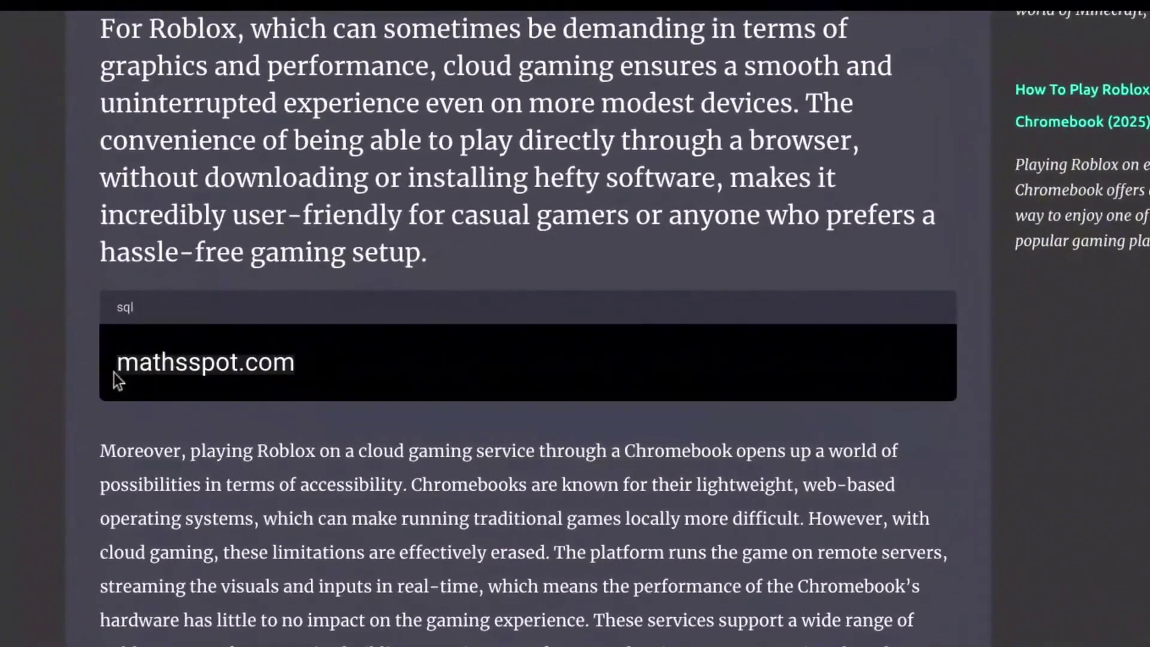
left_click_drag(168, 407, 336, 409)
key("ctrl+c")
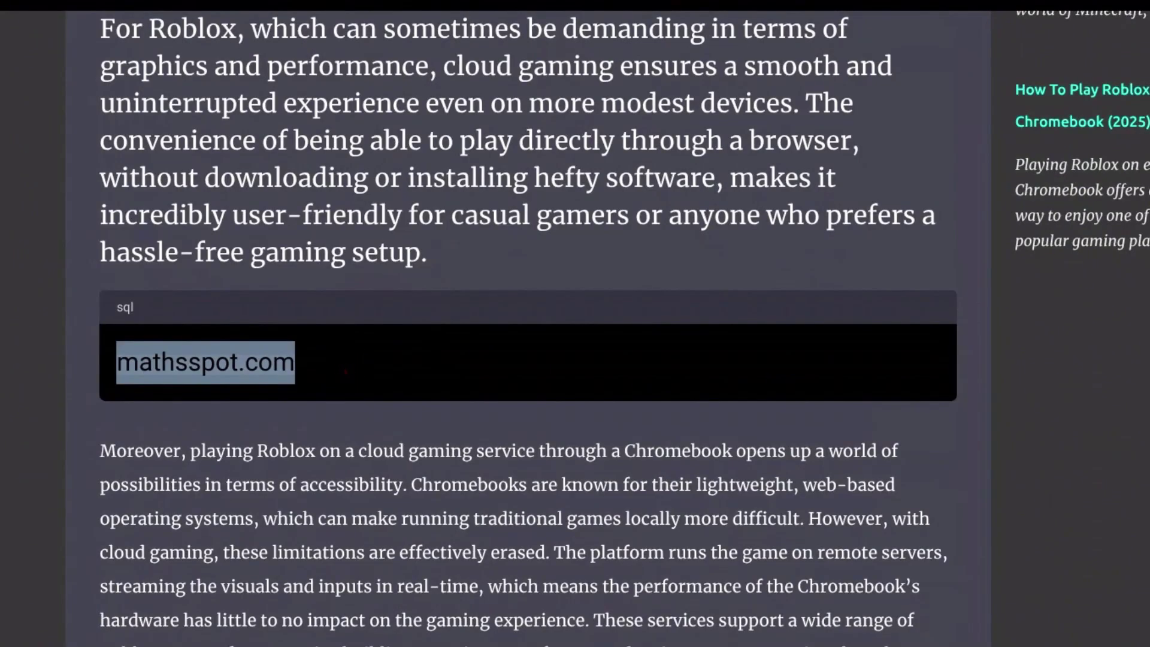
key("ctrl+t")
key("ctrl+v")
key("Return")
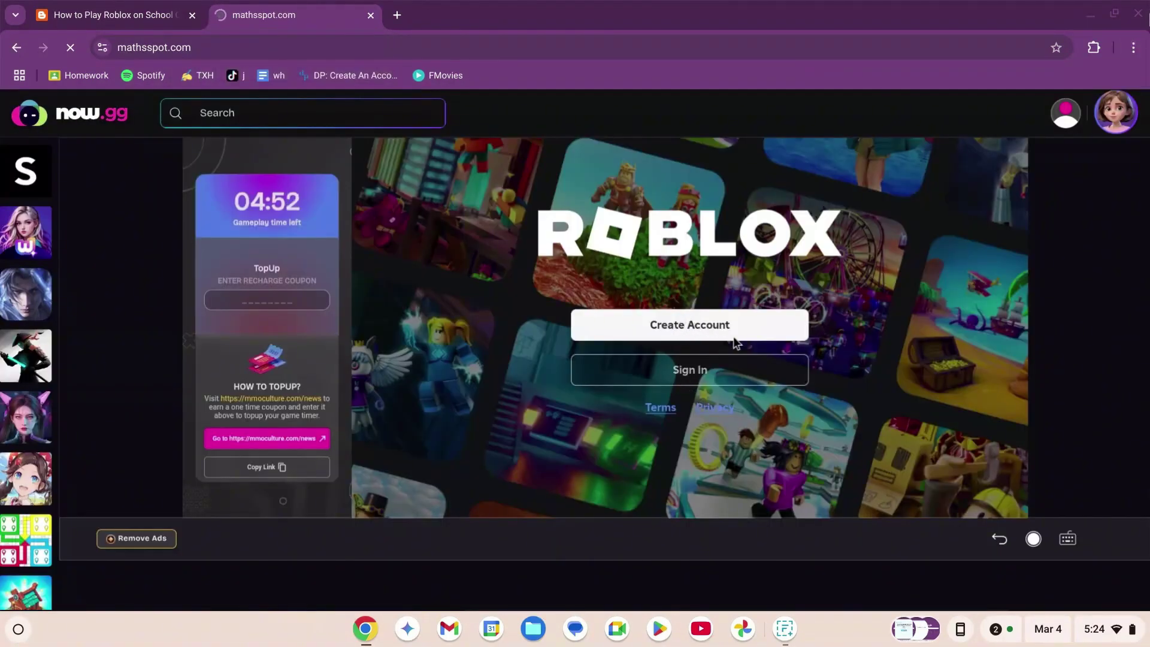
left_click(710, 378)
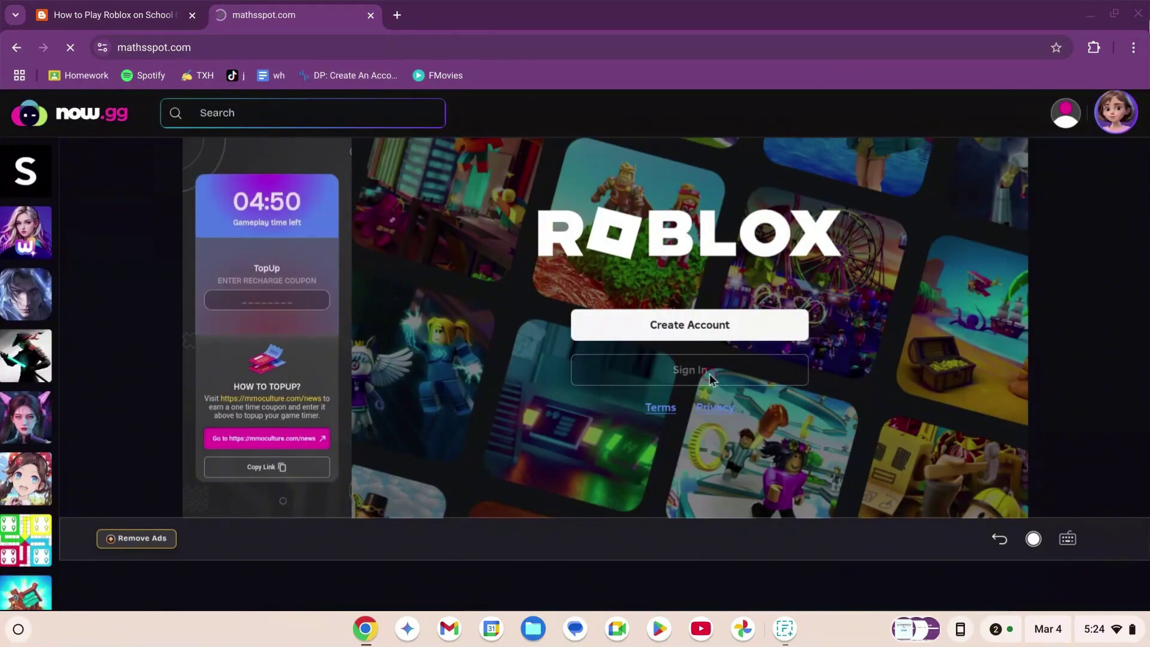
left_click(667, 324)
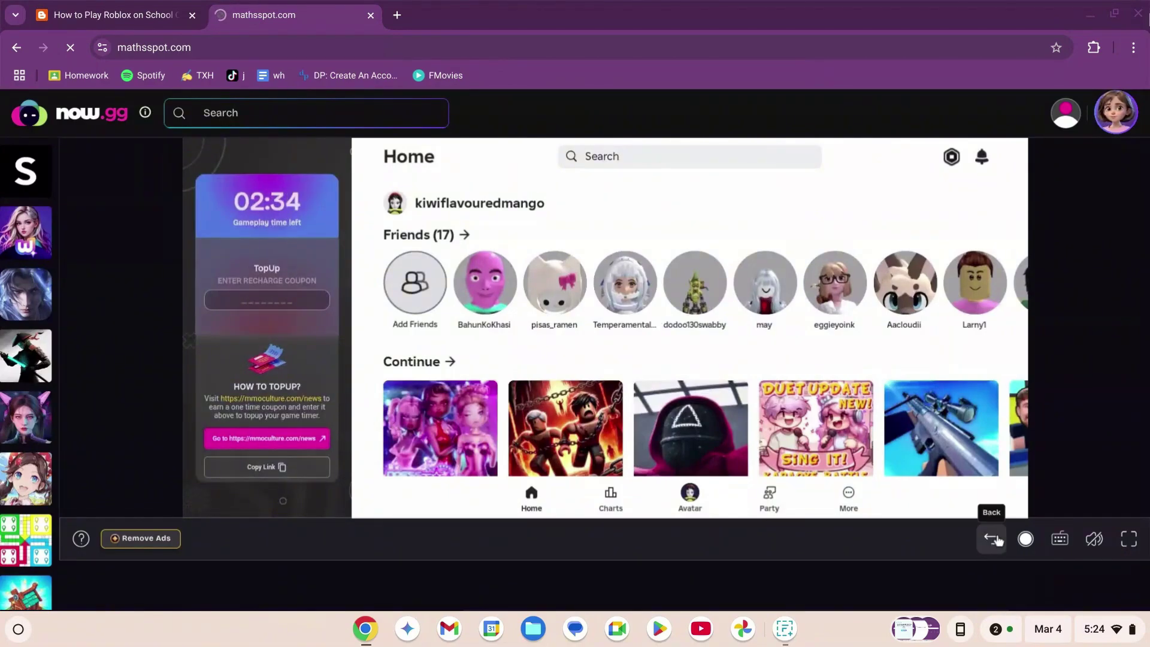
Decline the tab-recording request, close the game controls and raise the mouse sensitivity of the mathsspot.com Roblox stream.
left_click(1024, 539)
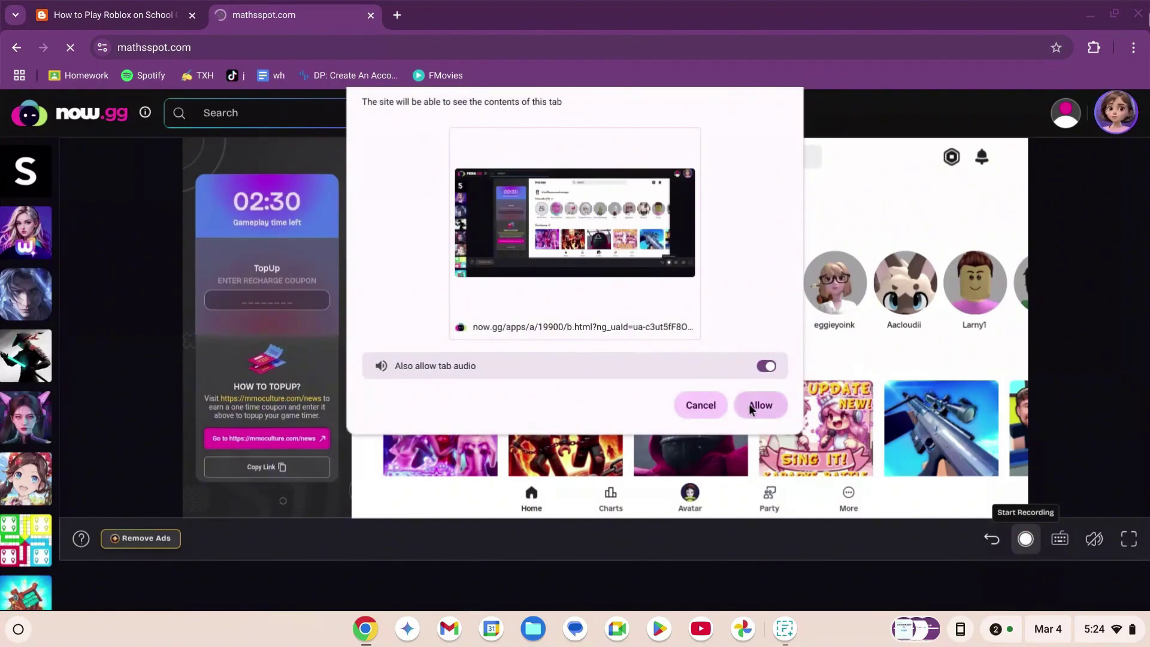
left_click(700, 405)
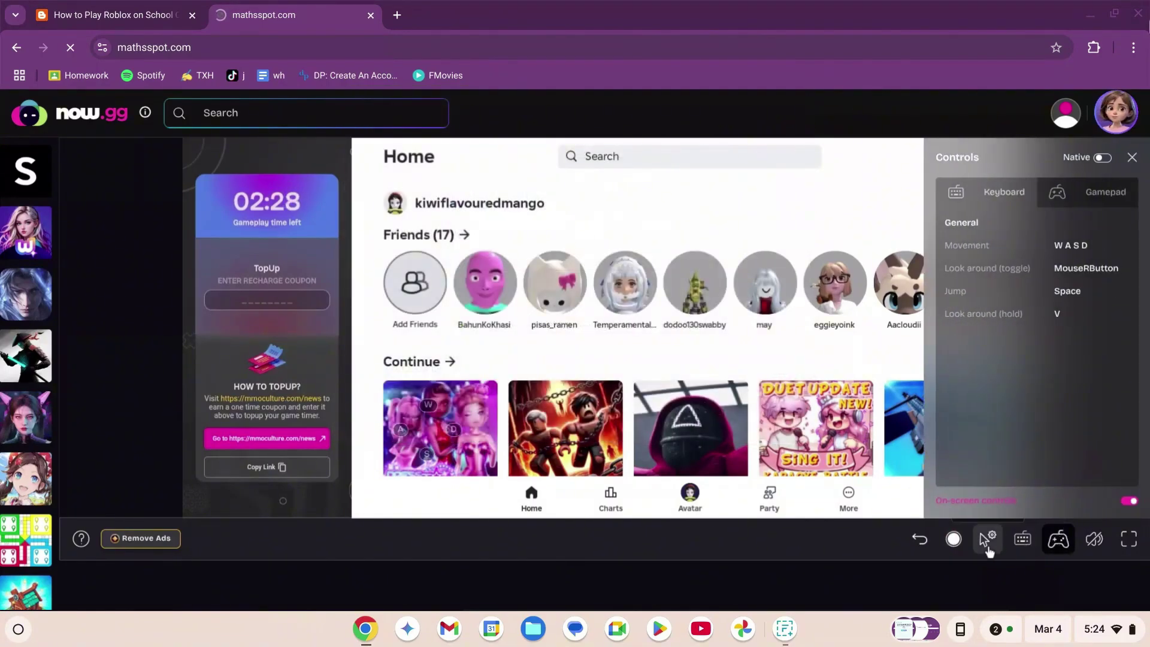
left_click(987, 542)
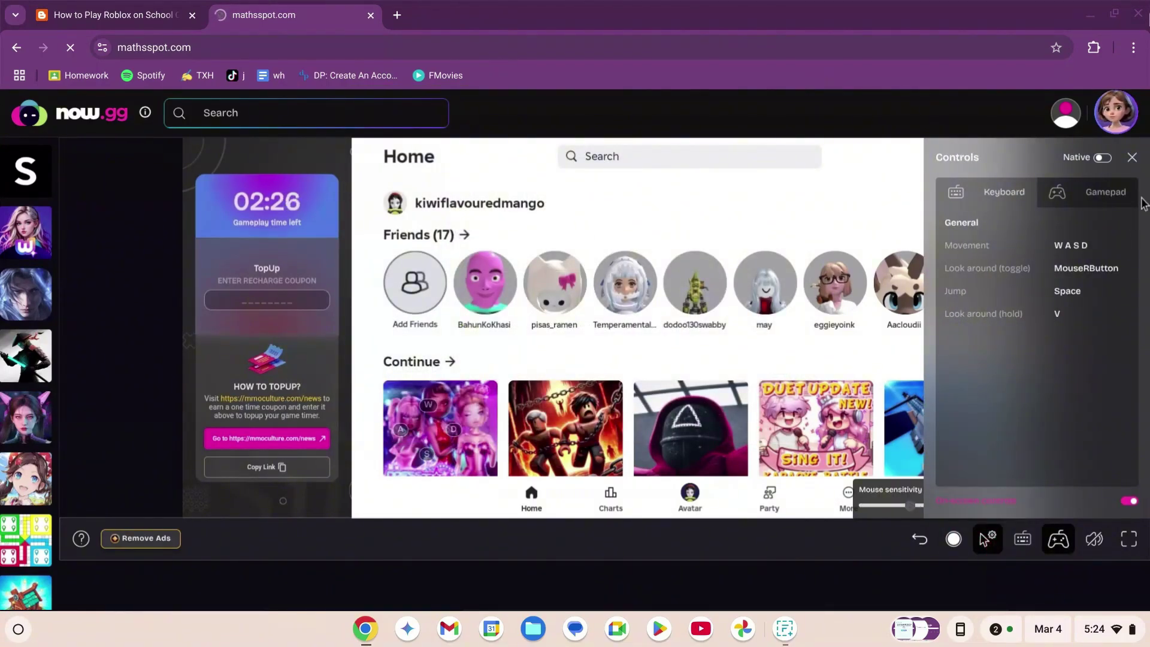
left_click(1132, 158)
left_click(980, 533)
left_click_drag(909, 506, 1044, 509)
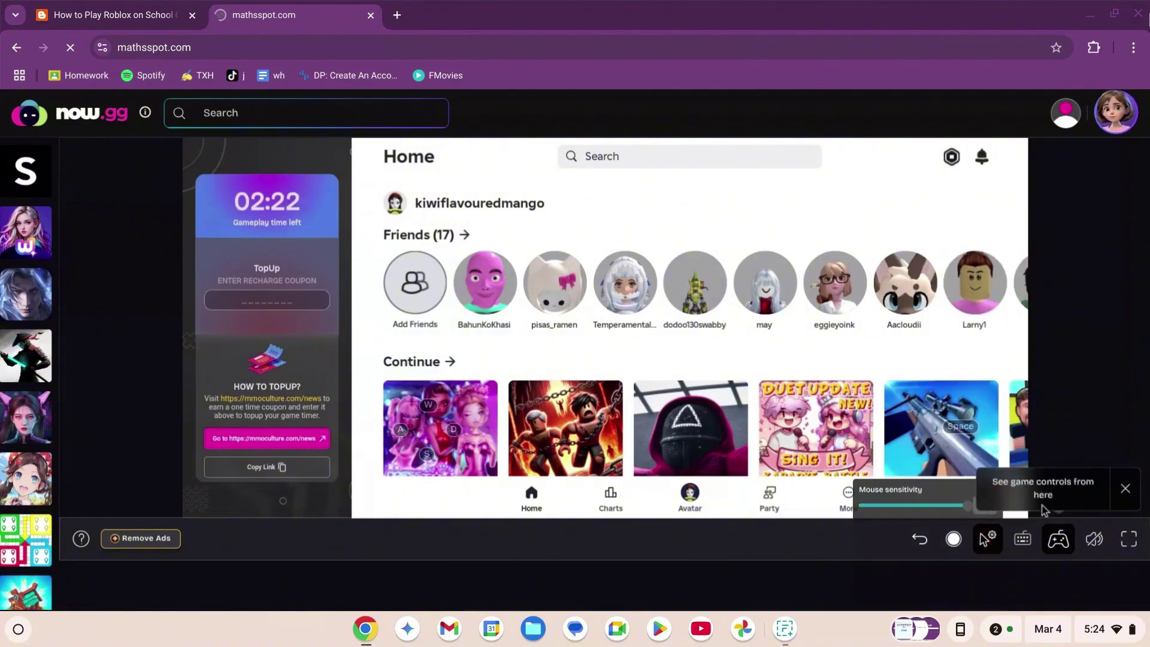
Review the keyboard game controls and check the Roblox stream's volume control.
left_click(1058, 540)
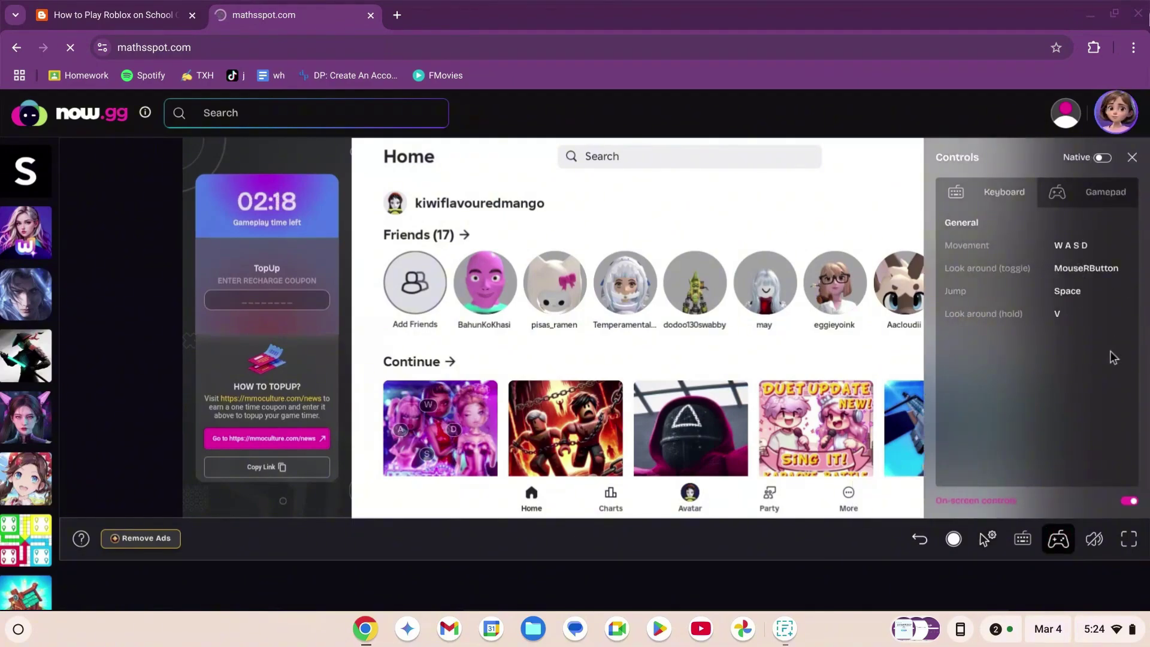
left_click(1094, 539)
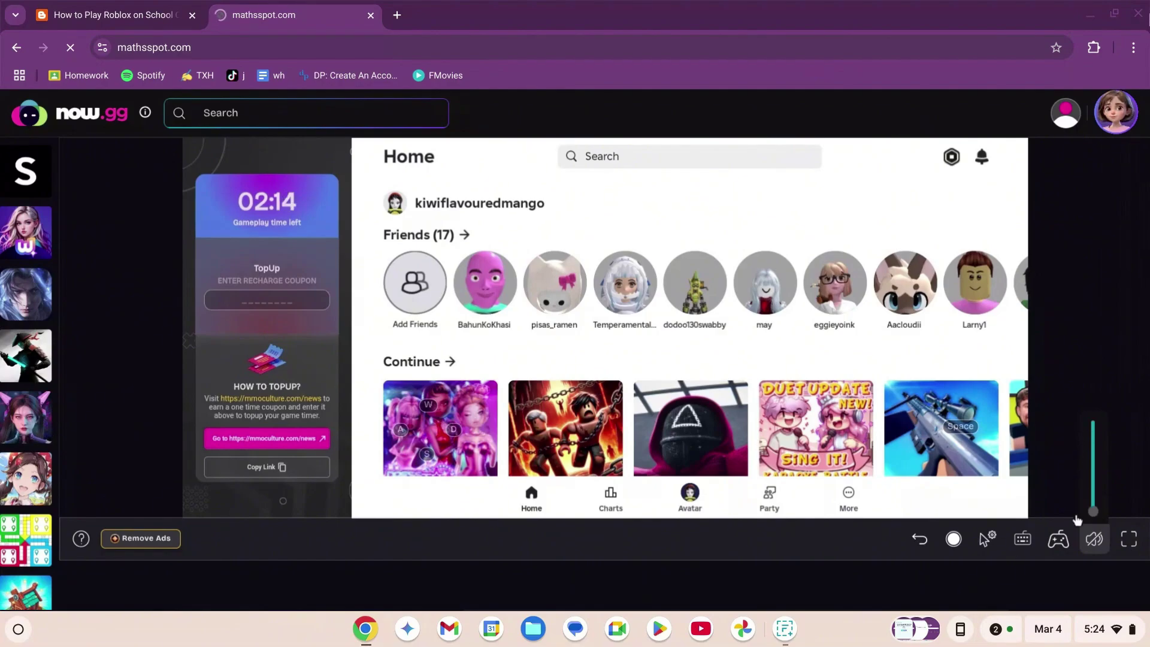
left_click(1024, 540)
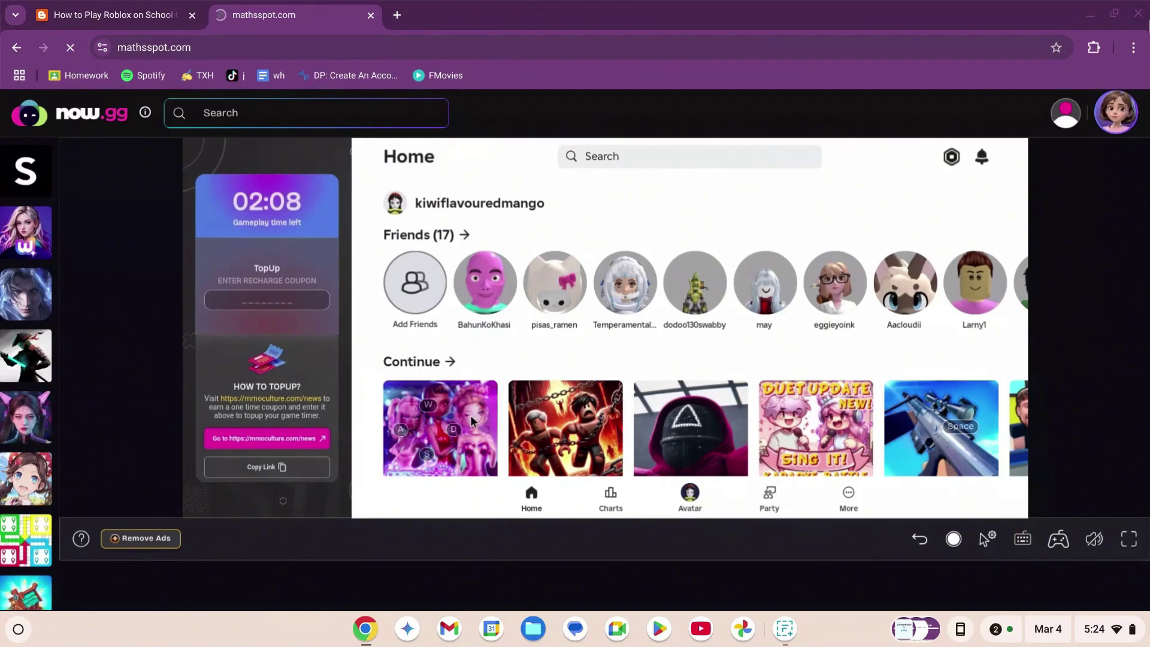
Open Dress To Impress from Roblox's Continue row, start playing it and move the avatar.
left_click(466, 397)
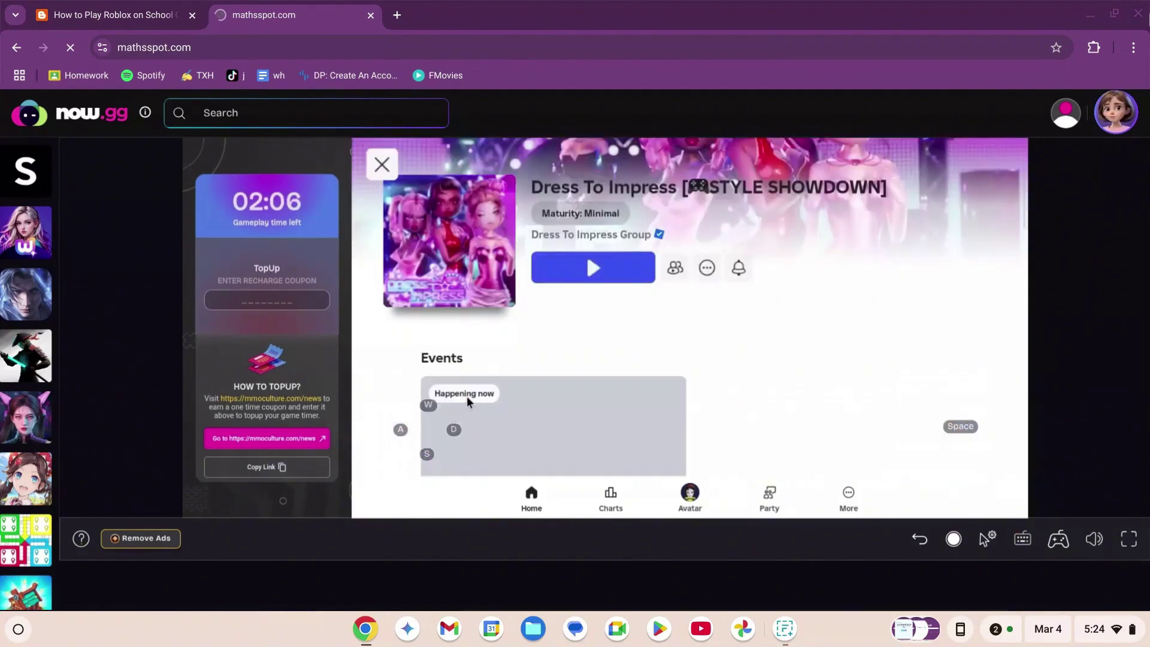
left_click(618, 267)
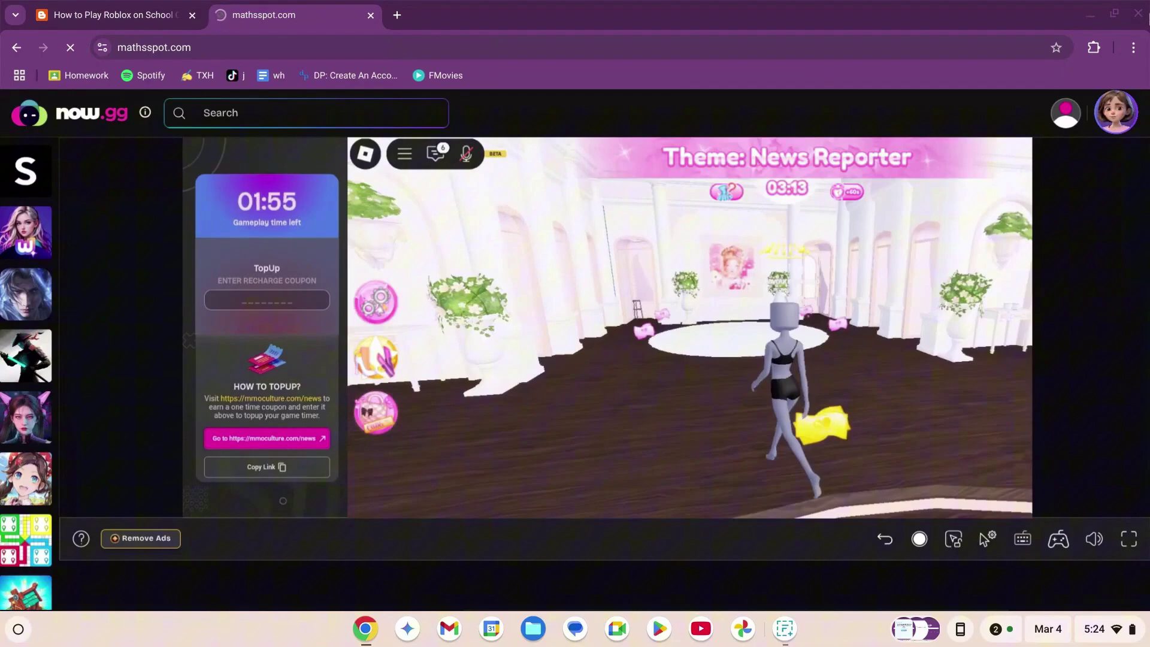
key("a")
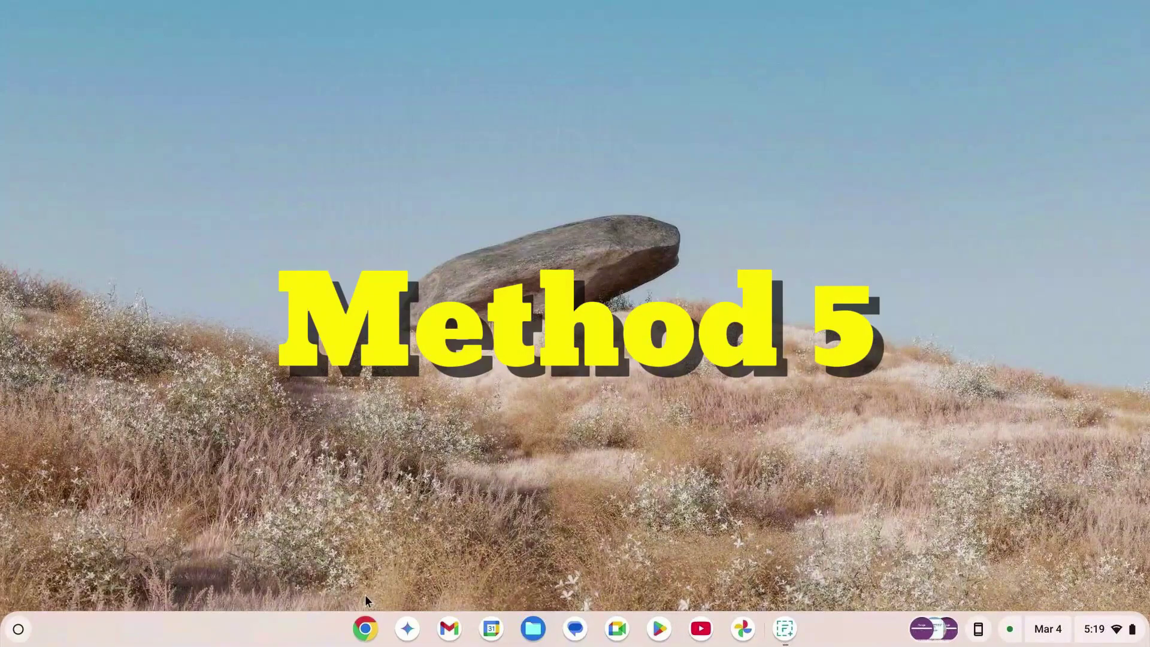
Launch Chrome and open the blog page gd7playz.blogspot.com/2025/03/ssb.html.
left_click(365, 629)
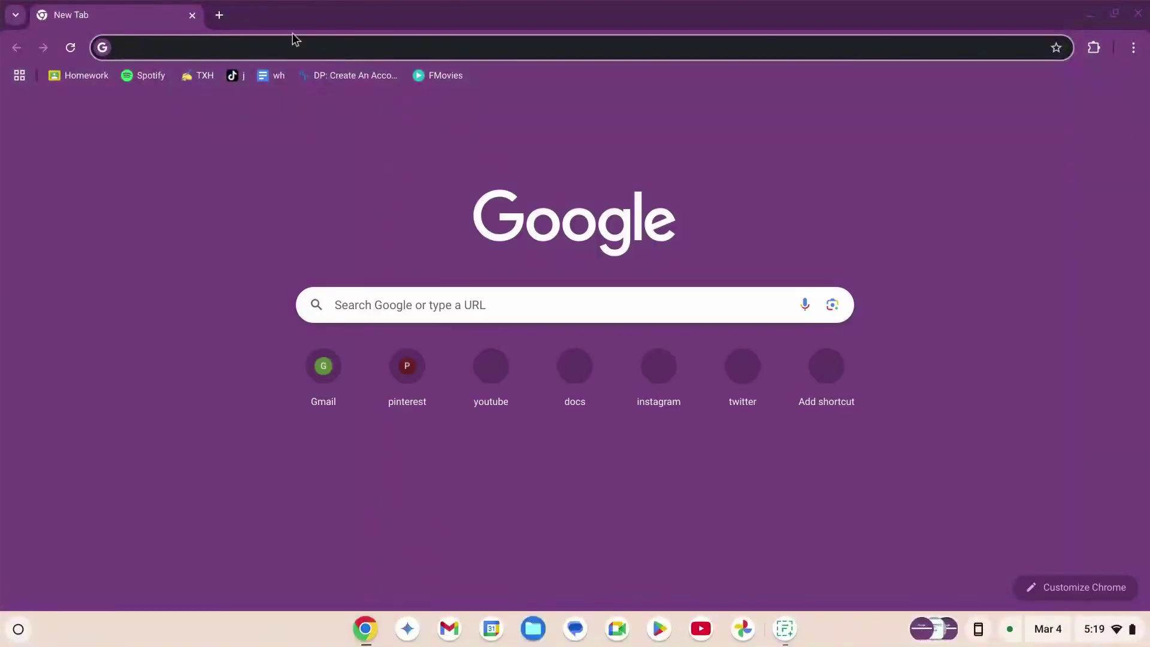
type("gd7")
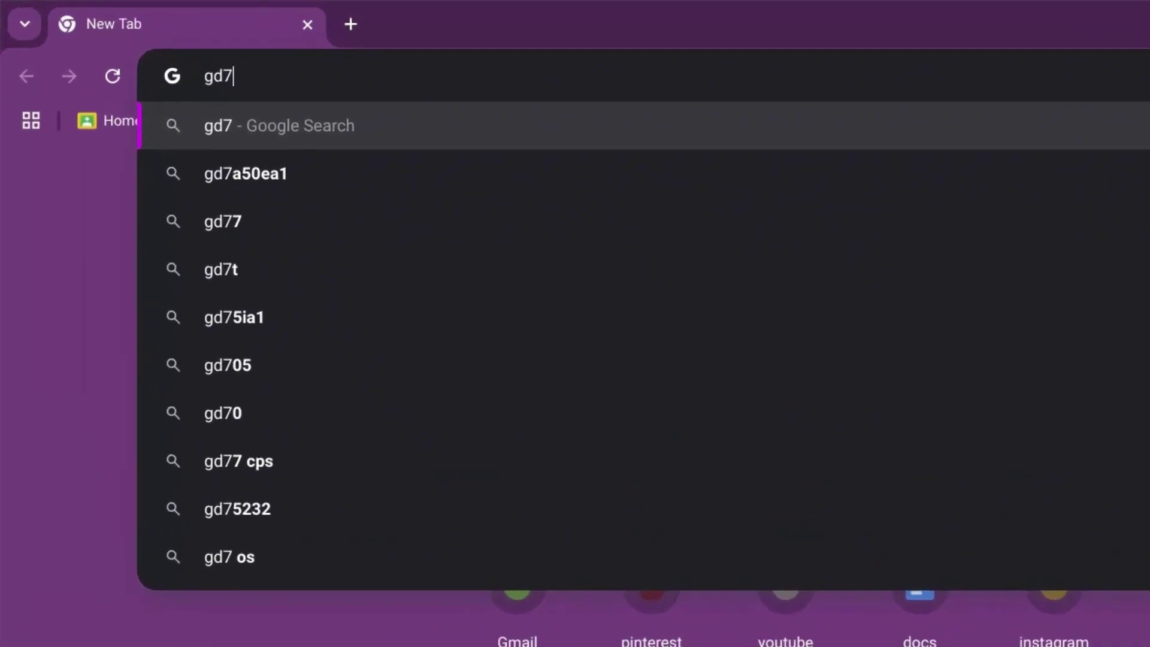
type("playz")
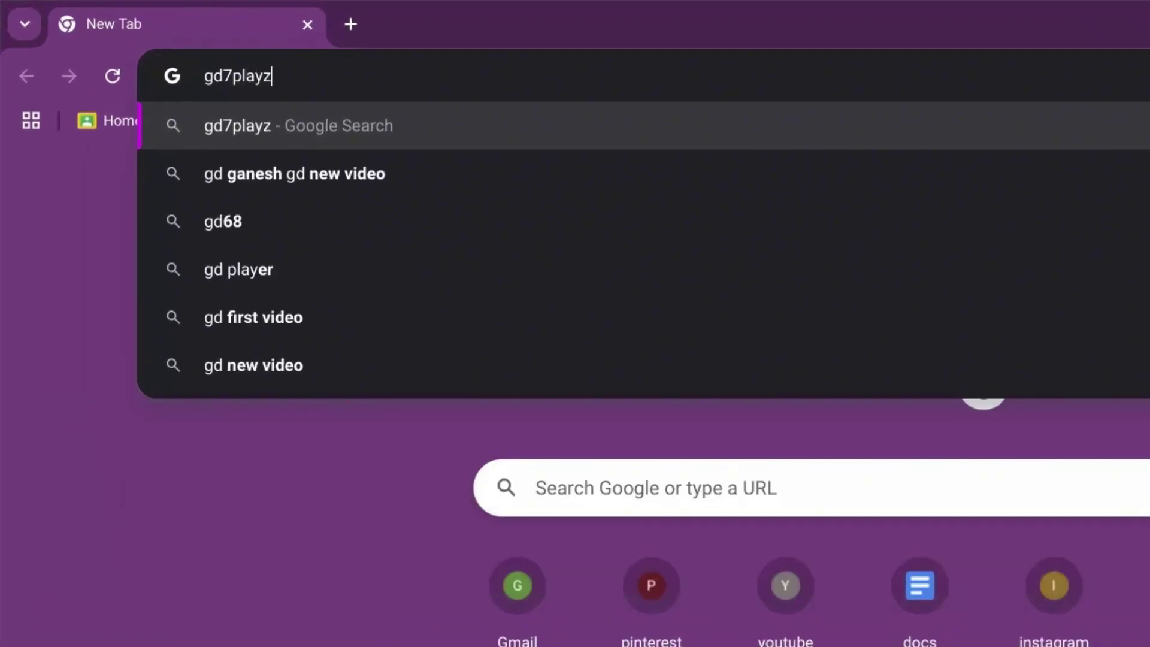
type(".blogspot")
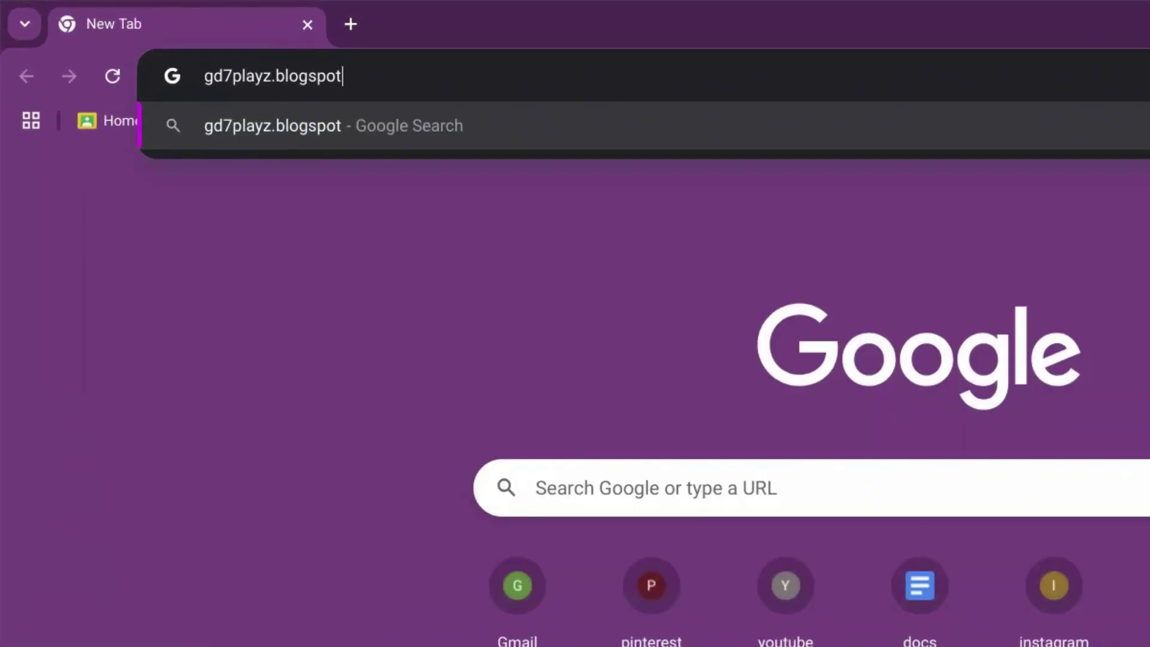
type(".com/2025/")
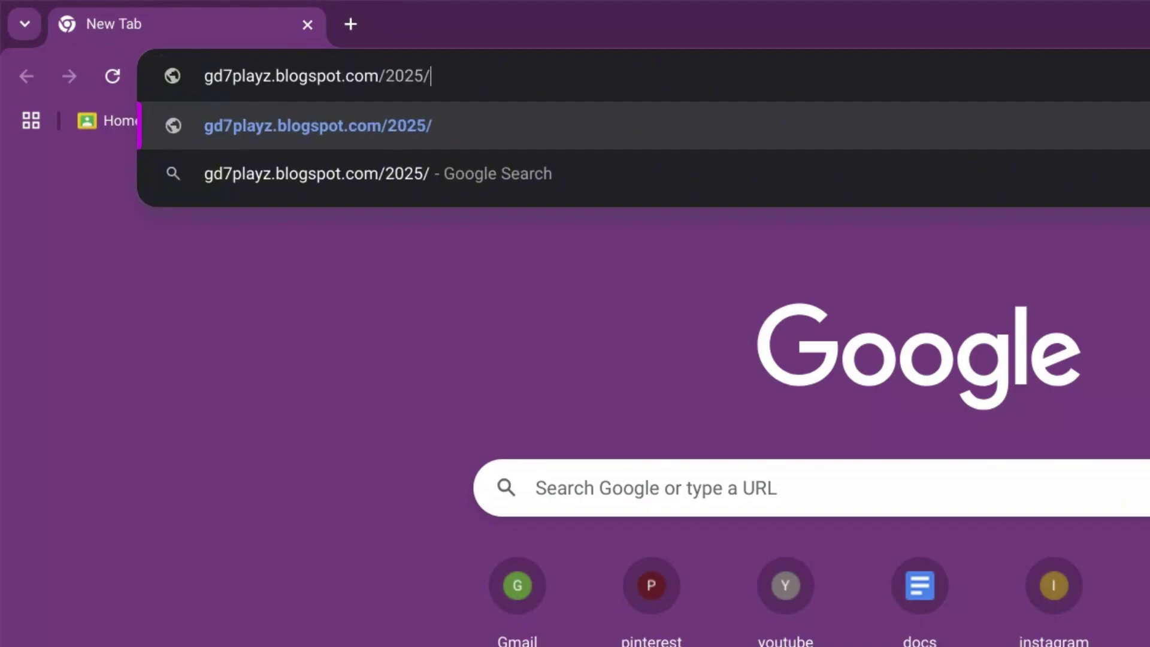
type("03/ssb")
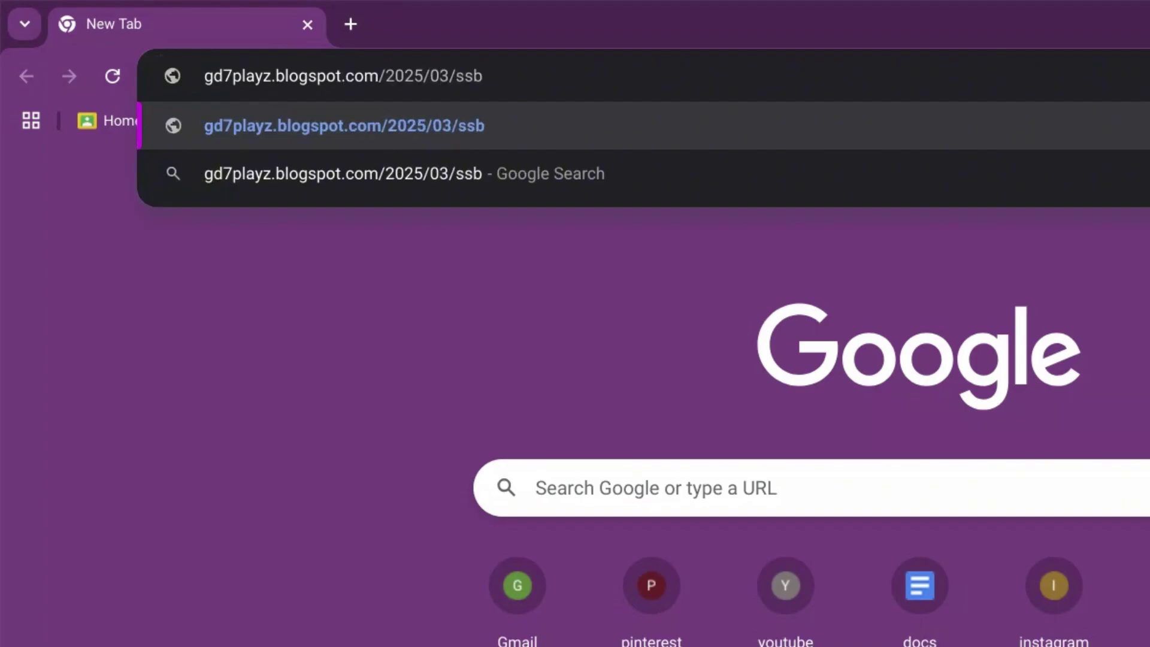
type(".html")
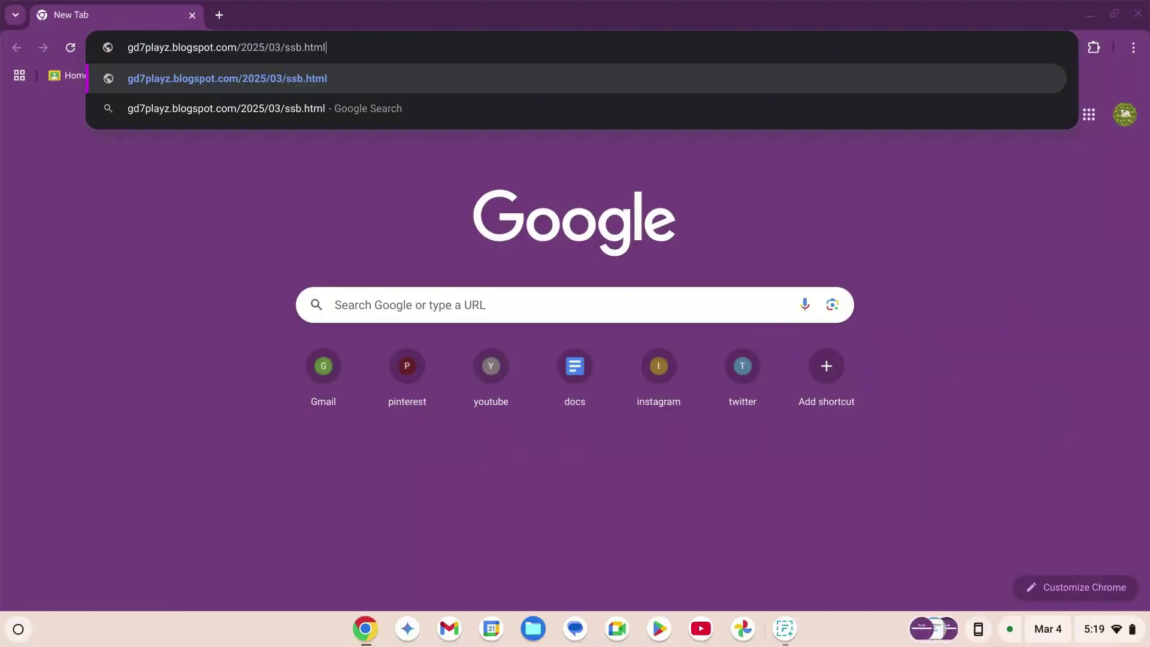
key("Return")
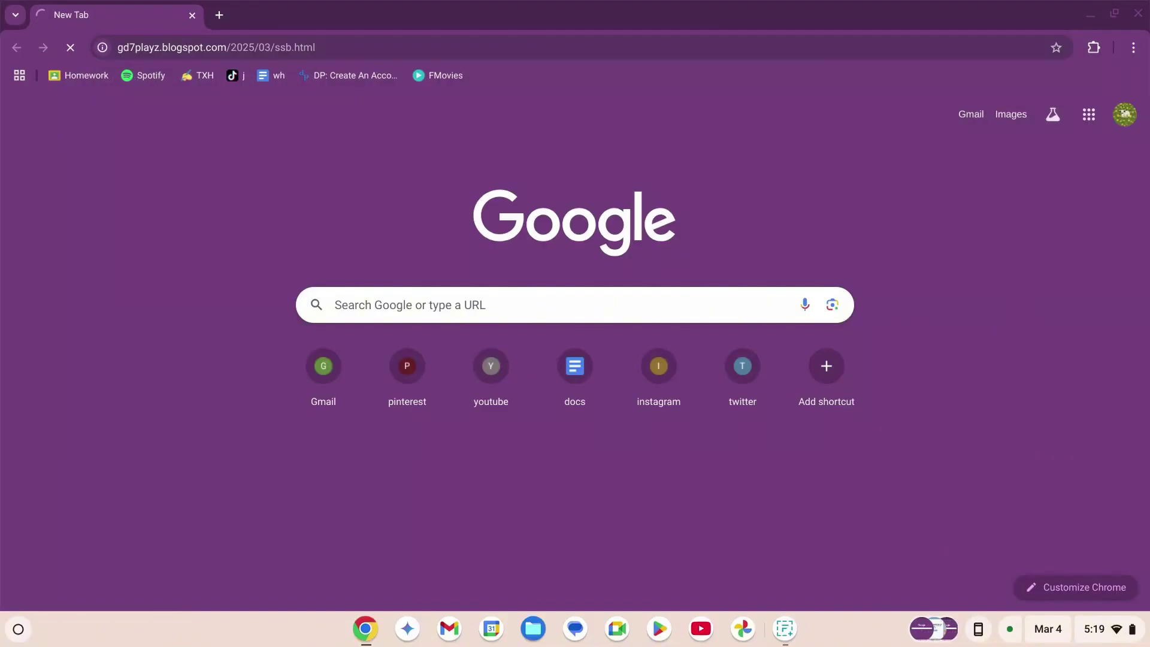
Copy the selfstudybrain.com address from the blog post, open it in a new tab and sign in to Roblox.
scroll(177, 346, "down", 2)
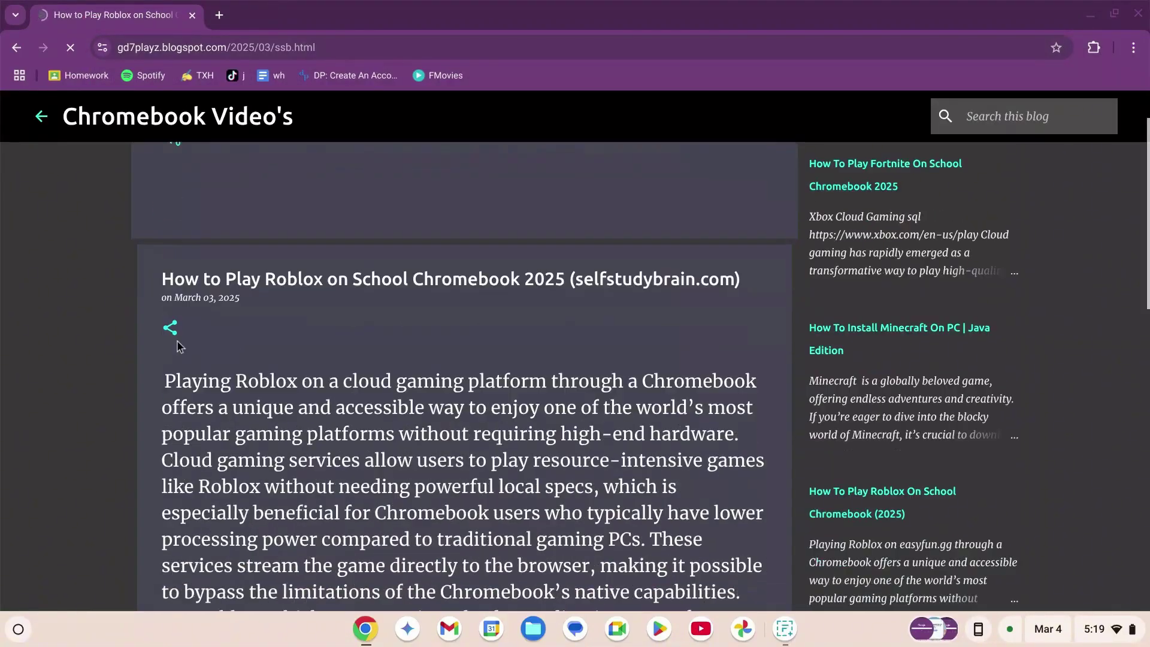
scroll(178, 345, "down", 14)
left_click_drag(170, 277, 362, 286)
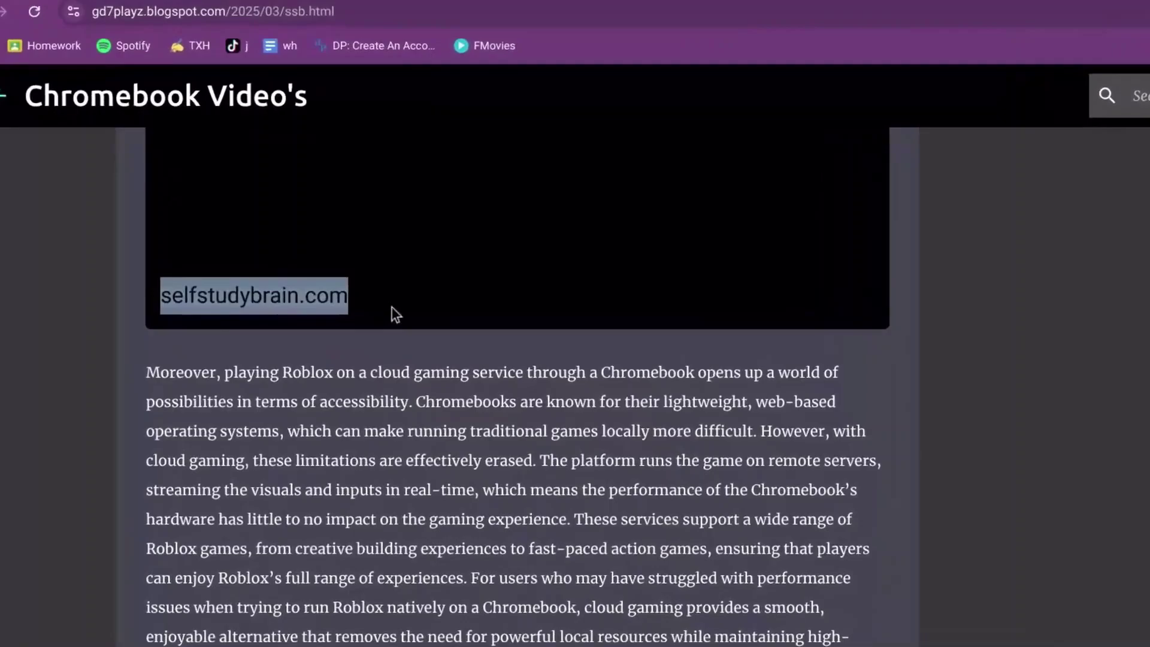
key("ctrl+c")
key("ctrl+t")
key("ctrl+v")
key("Return")
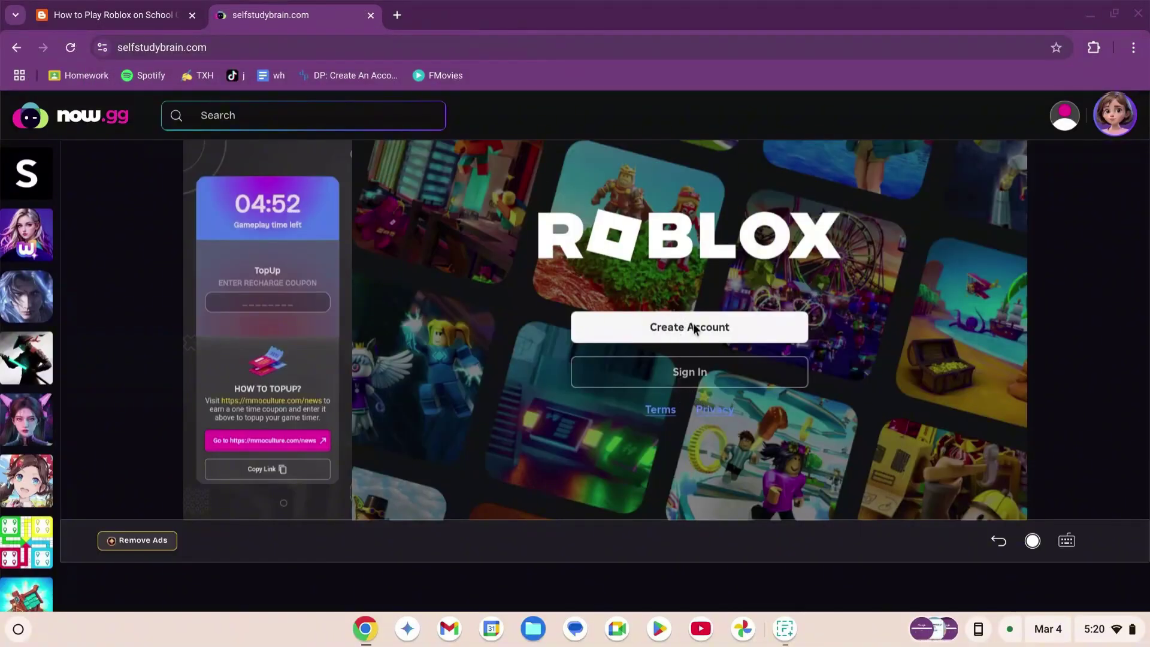
left_click(709, 376)
left_click(667, 327)
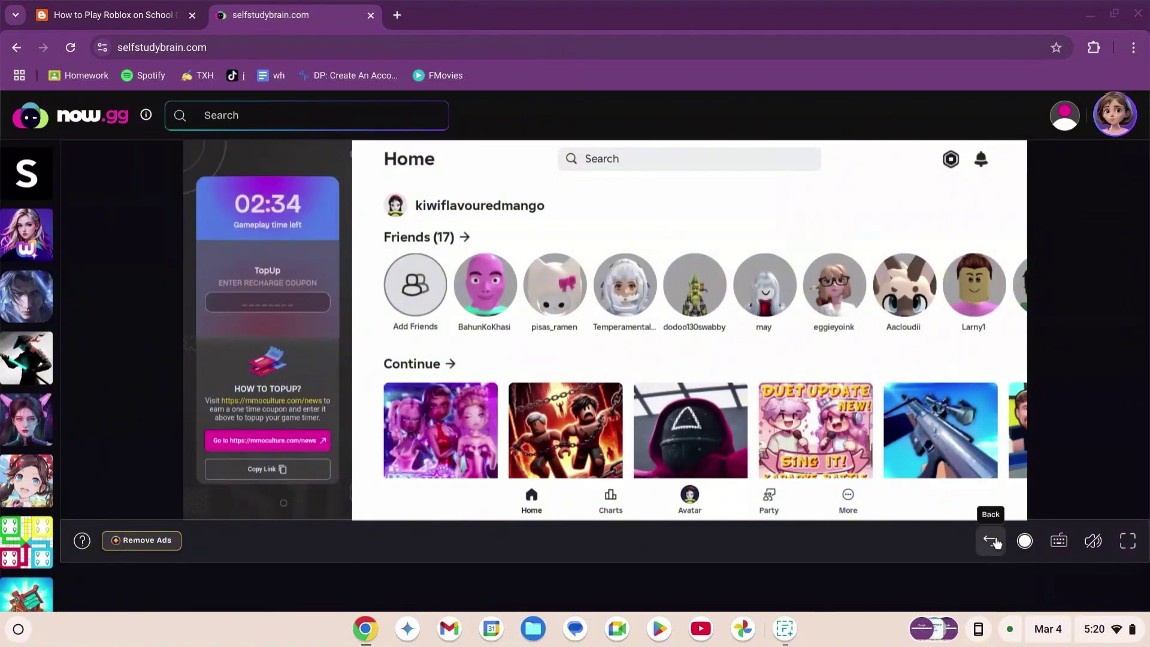
Check the stream's recording option, cancel its tab-sharing request and show the game controls overview.
left_click(1023, 542)
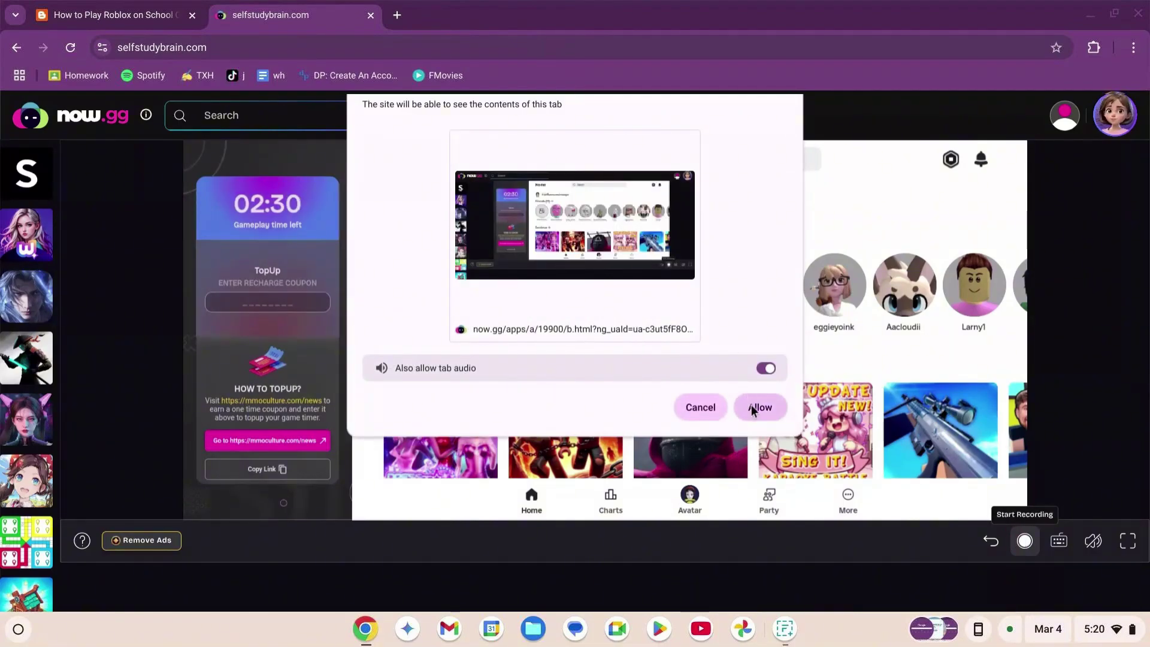
left_click(700, 407)
left_click(1021, 550)
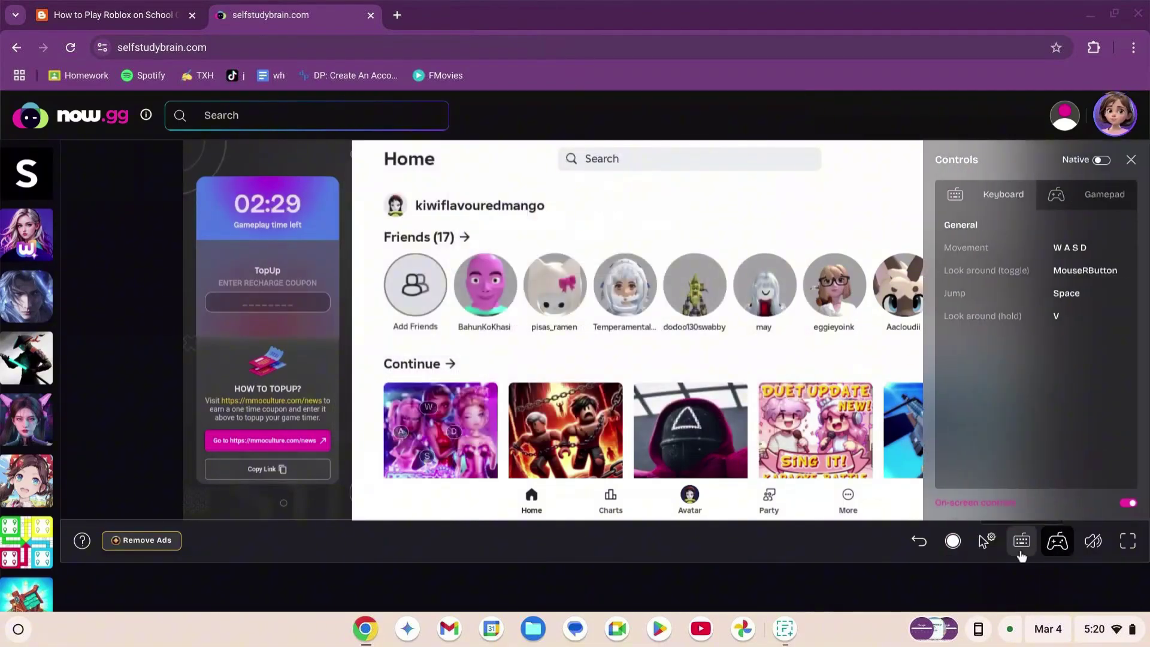
Close the game controls overview and raise the stream's mouse sensitivity to near its maximum.
left_click(986, 541)
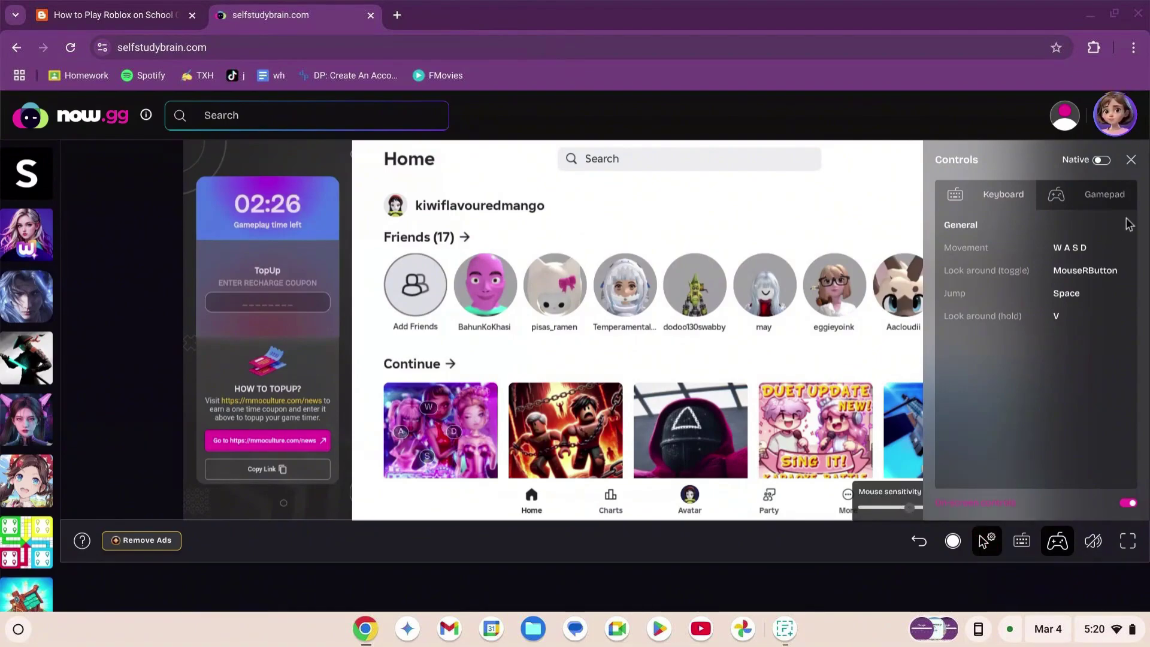
left_click(1131, 161)
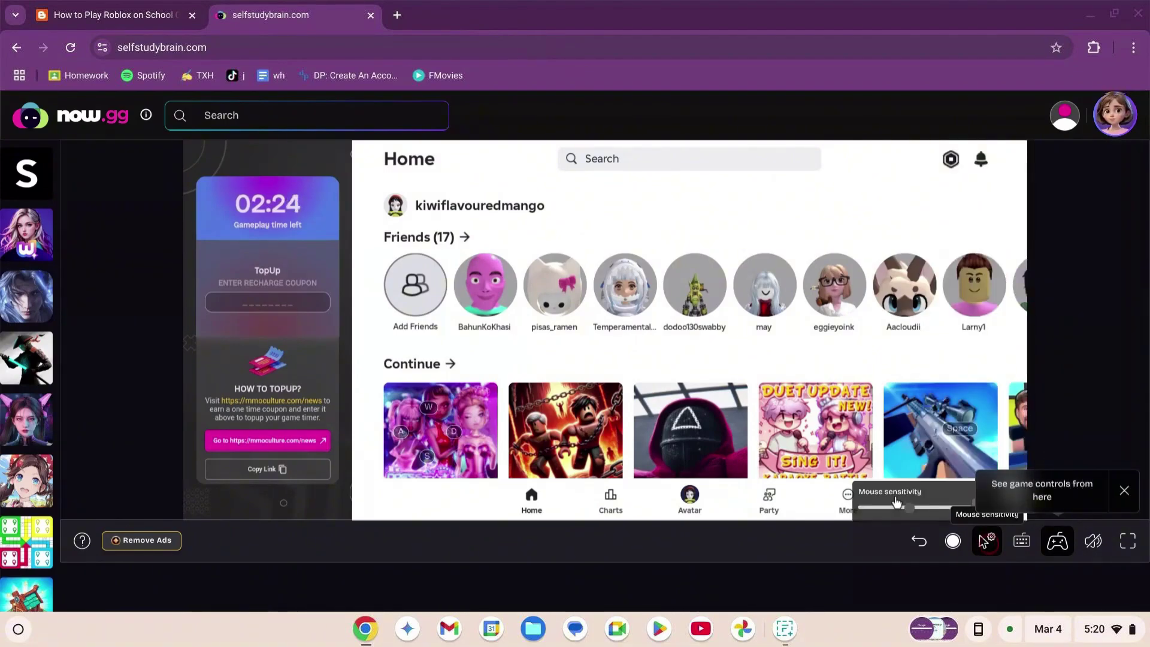
left_click_drag(917, 509, 955, 506)
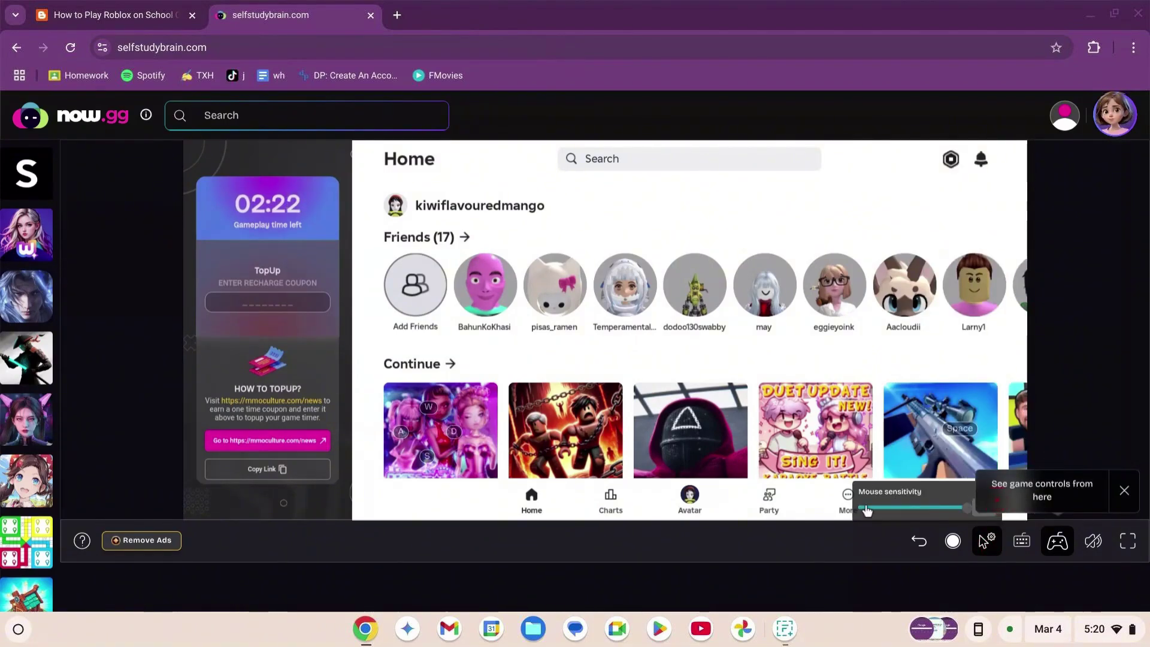
Review the keyboard controls for movement, looking around and jumping, close the overview and unmute the stream.
left_click(1061, 552)
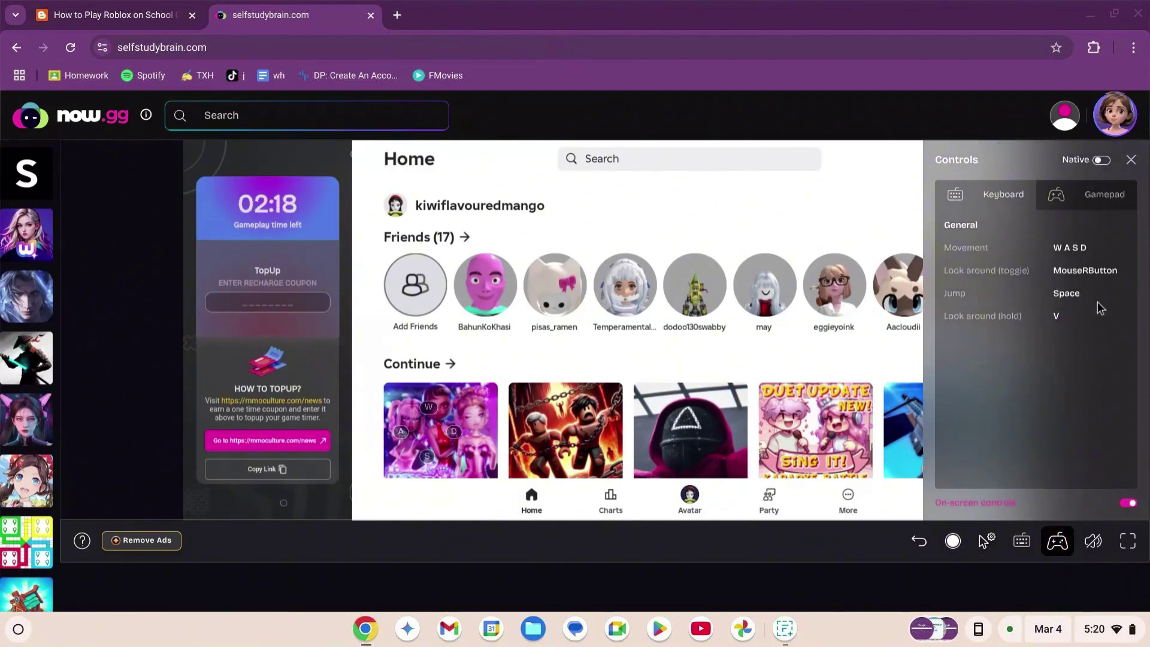
left_click(1070, 543)
mouse_move(1093, 541)
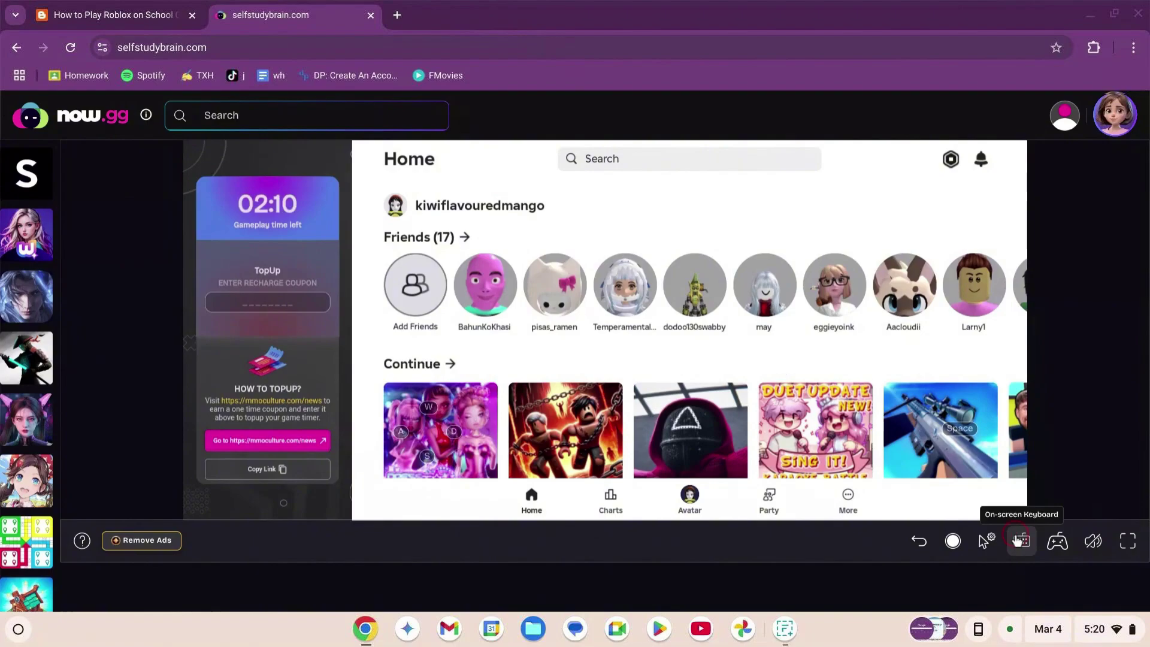
Start Dress To Impress from Roblox's Continue row and walk the avatar forward through the dressing room.
left_click(468, 402)
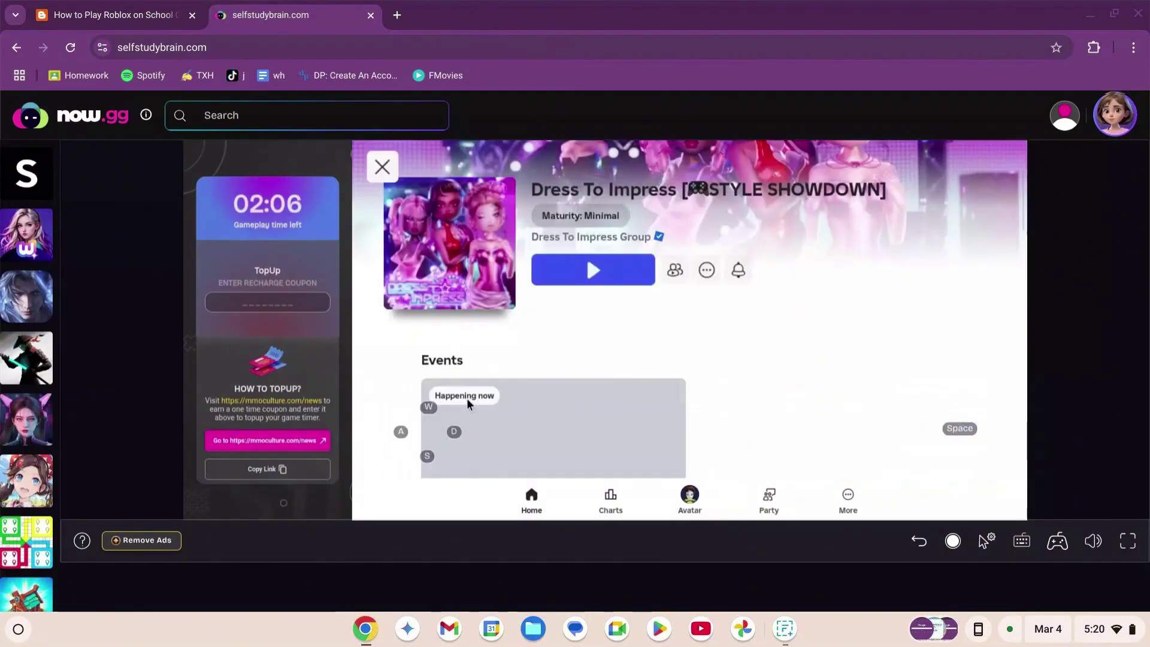
left_click(617, 270)
key("w")
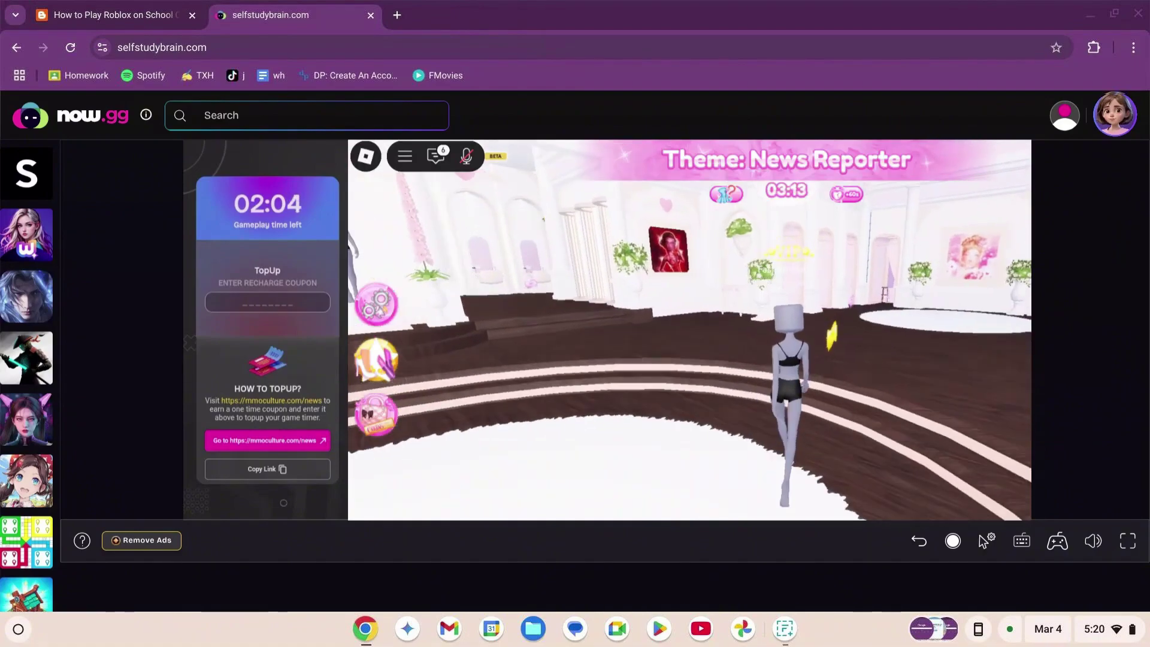
key("w")
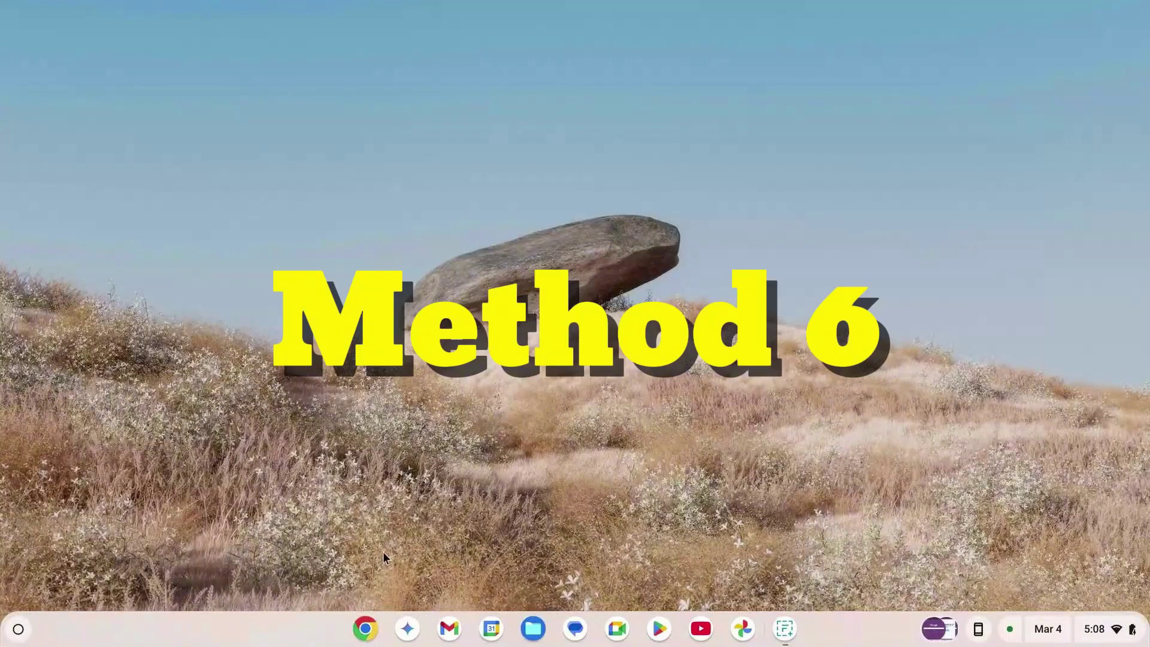
Launch Chrome and open the blog page gd7playz.blogspot.com/2025/03/y9.html.
left_click(364, 629)
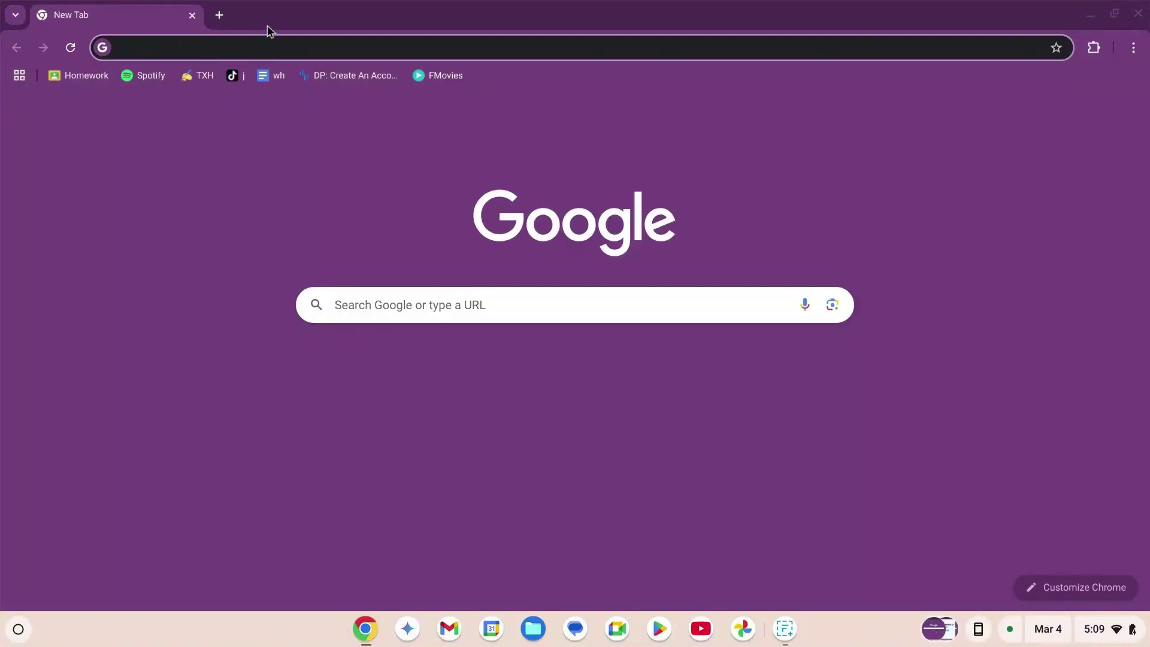
type("gd7p")
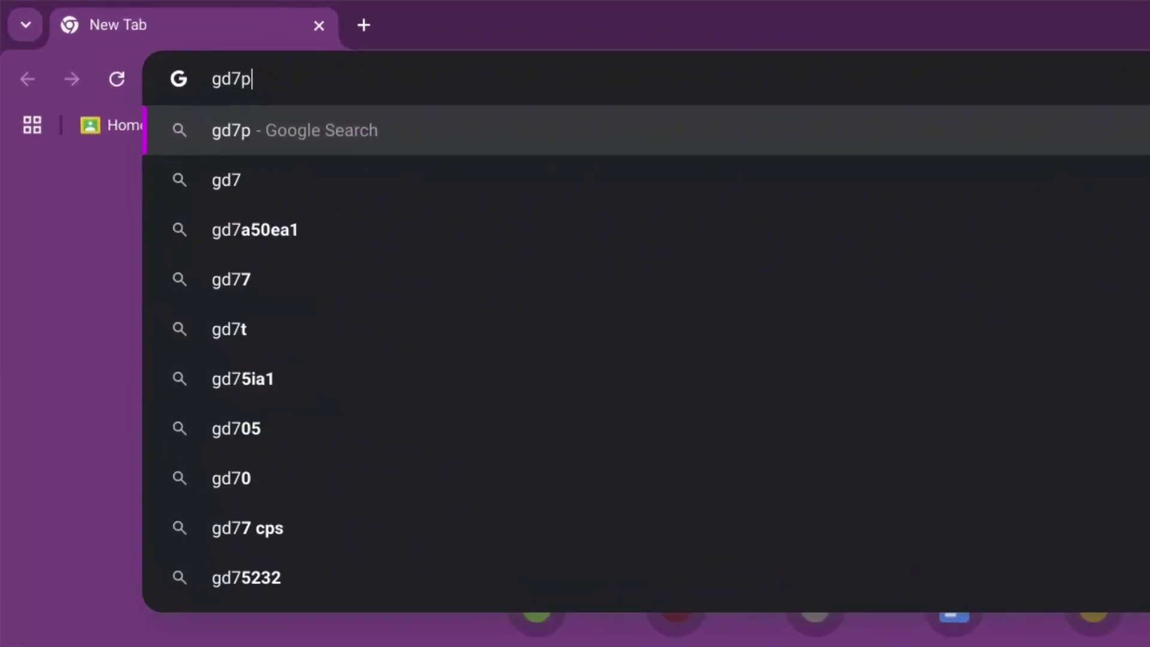
type("layz.blo")
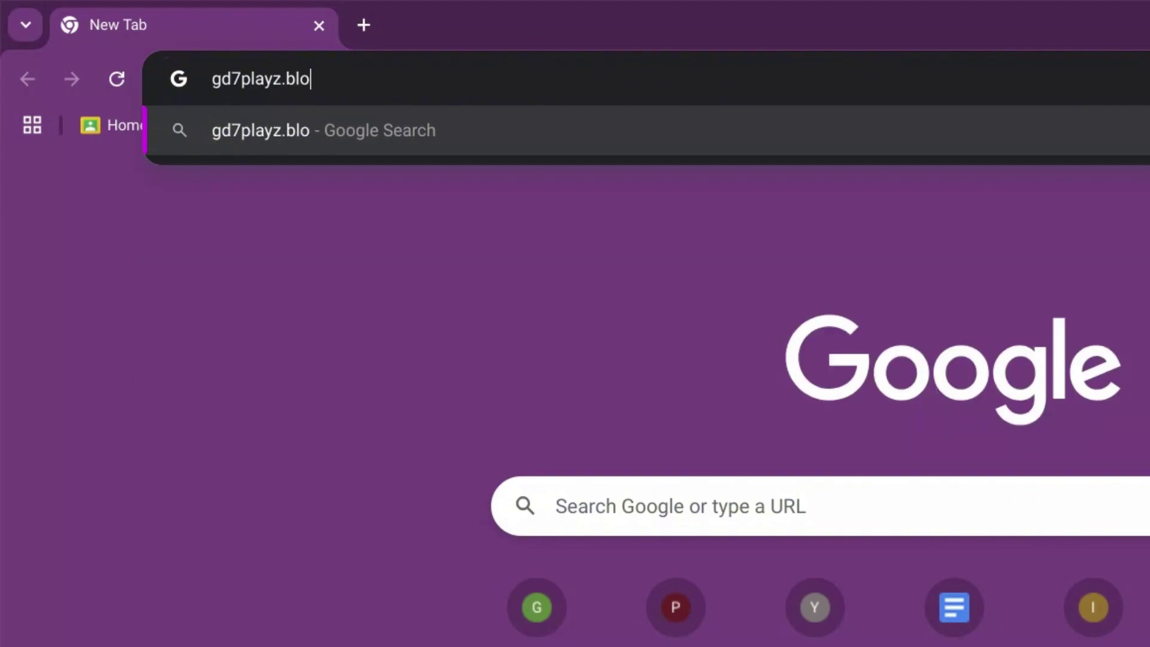
type("gspot")
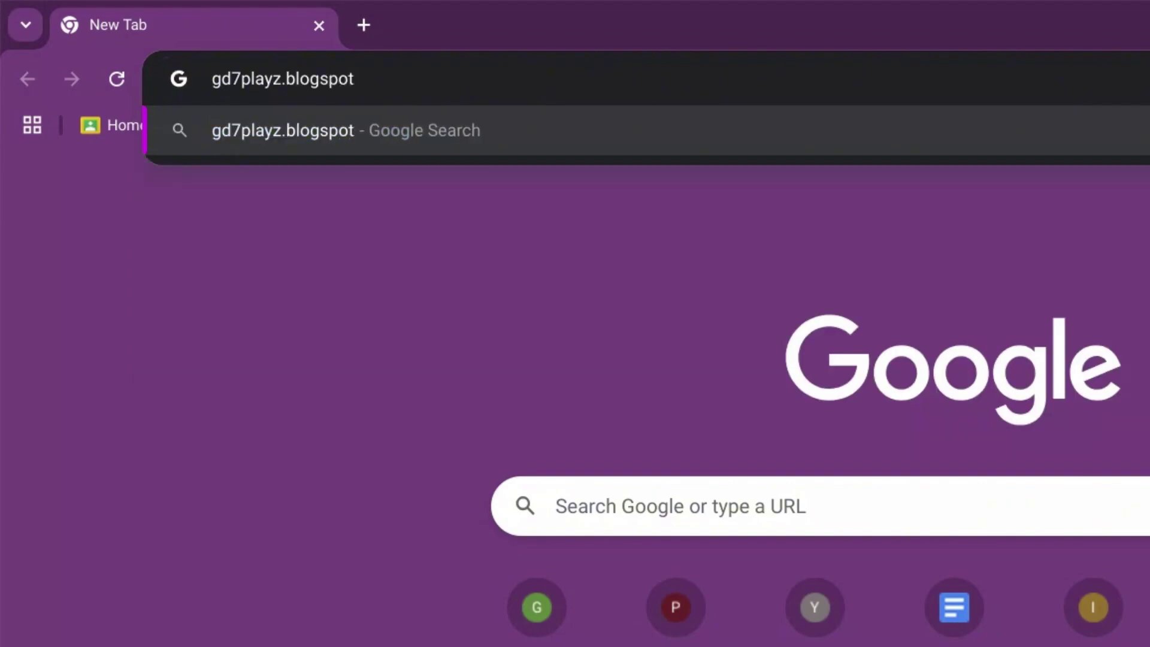
type(".com/202")
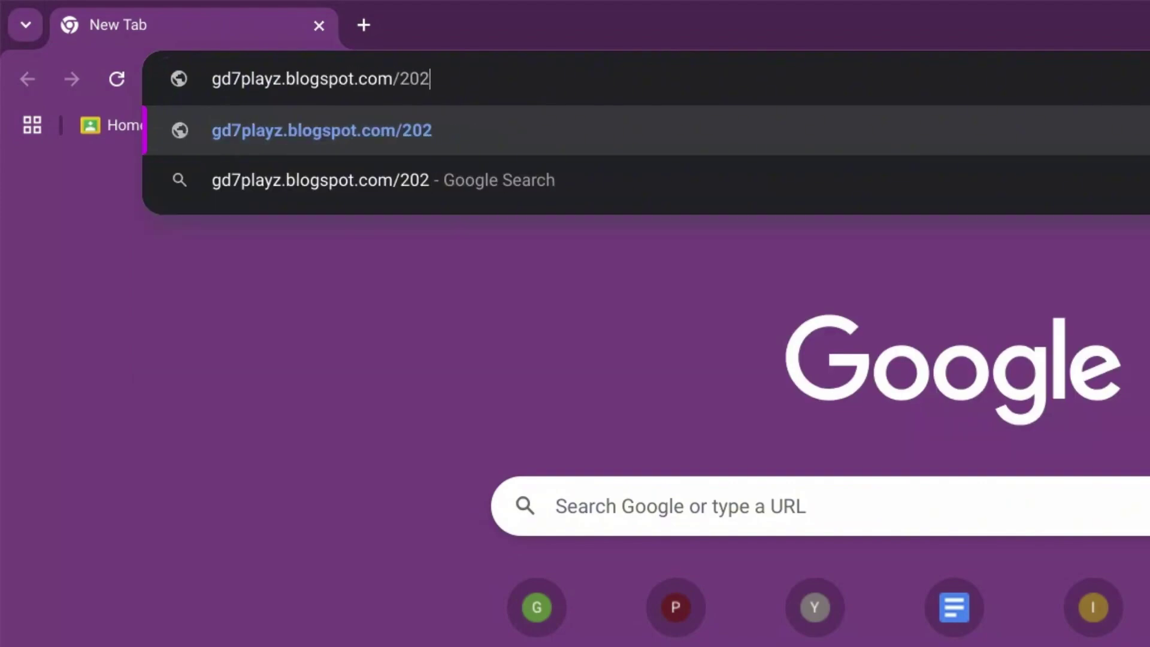
type("5/03/y9")
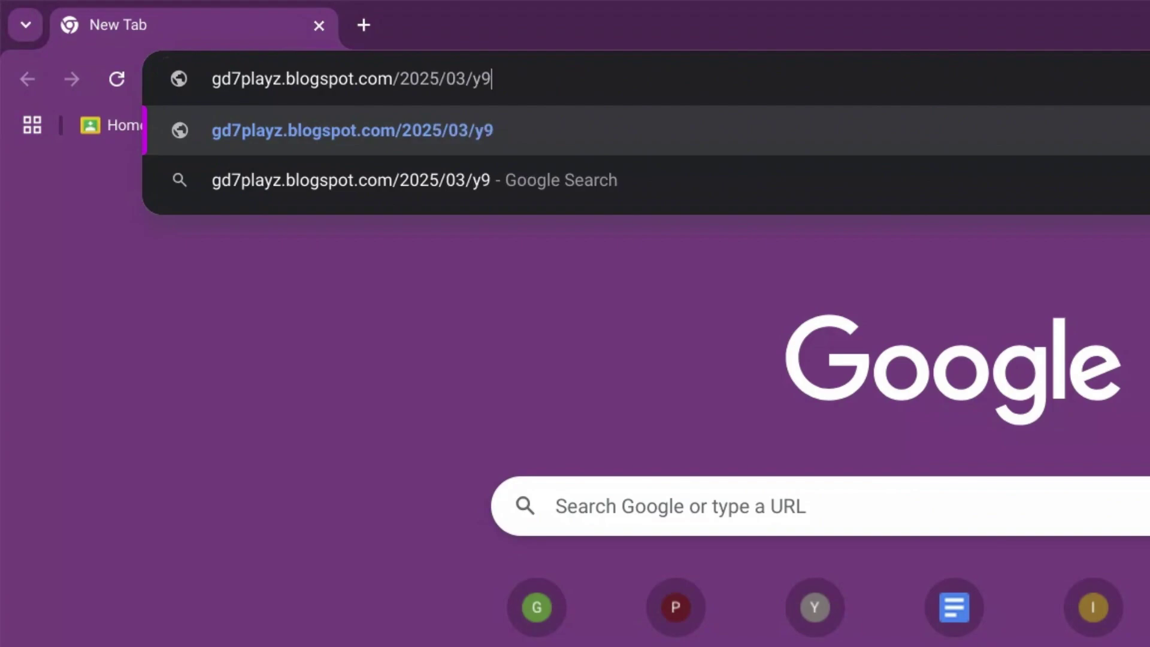
type(".html")
key("Return")
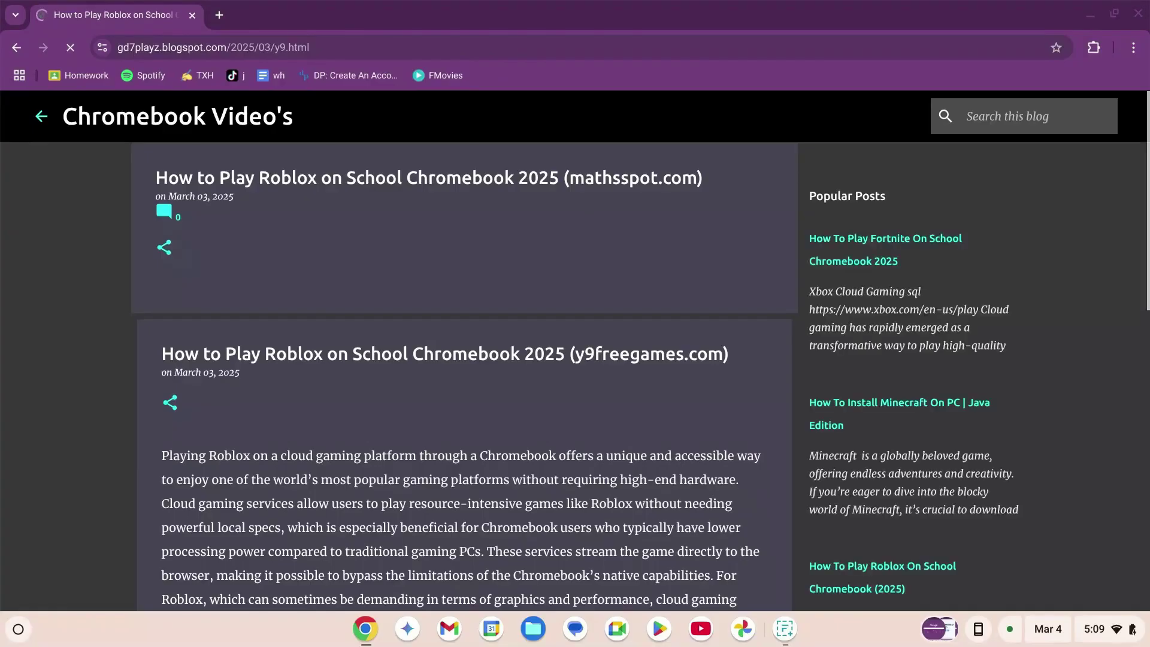
Copy the y9freegames.com address from the blog post and open it in a new tab.
scroll(373, 312, "down", 2)
scroll(373, 311, "down", 4)
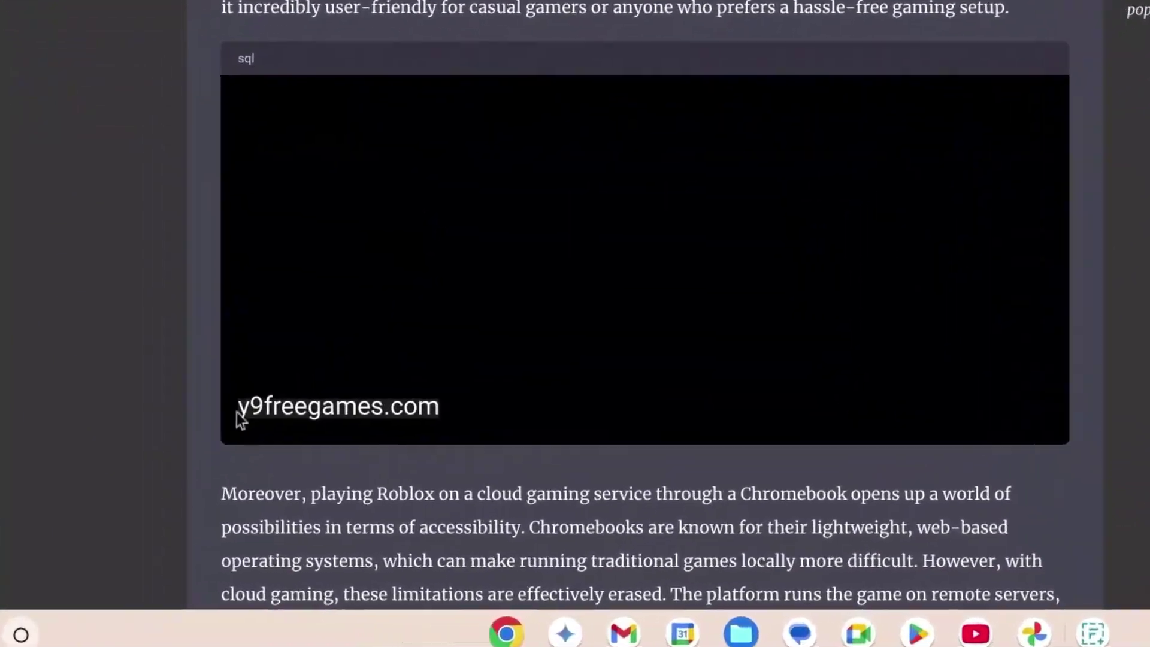
left_click_drag(168, 590, 326, 589)
key("ctrl+c")
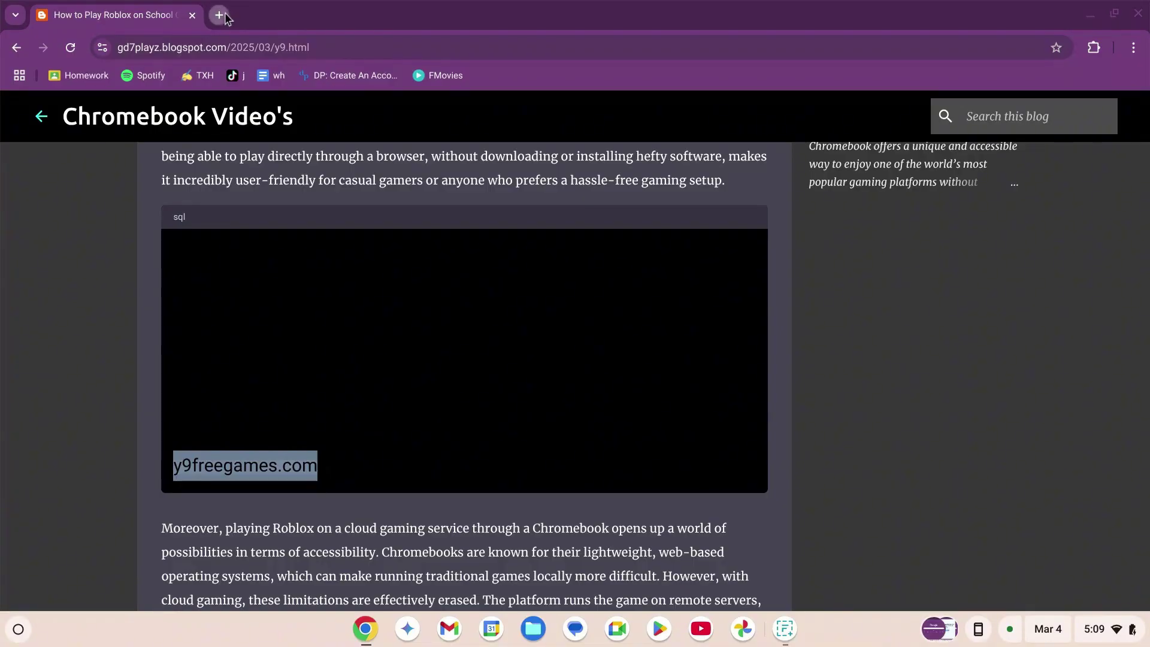
left_click(219, 14)
key("ctrl+v")
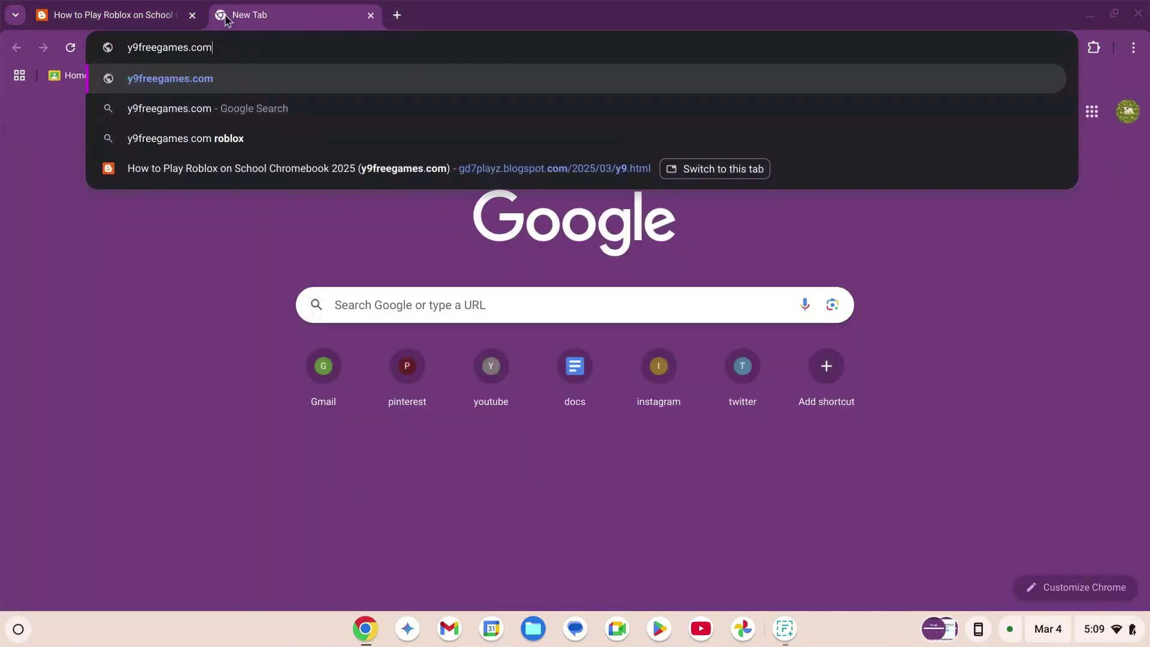
key("Return")
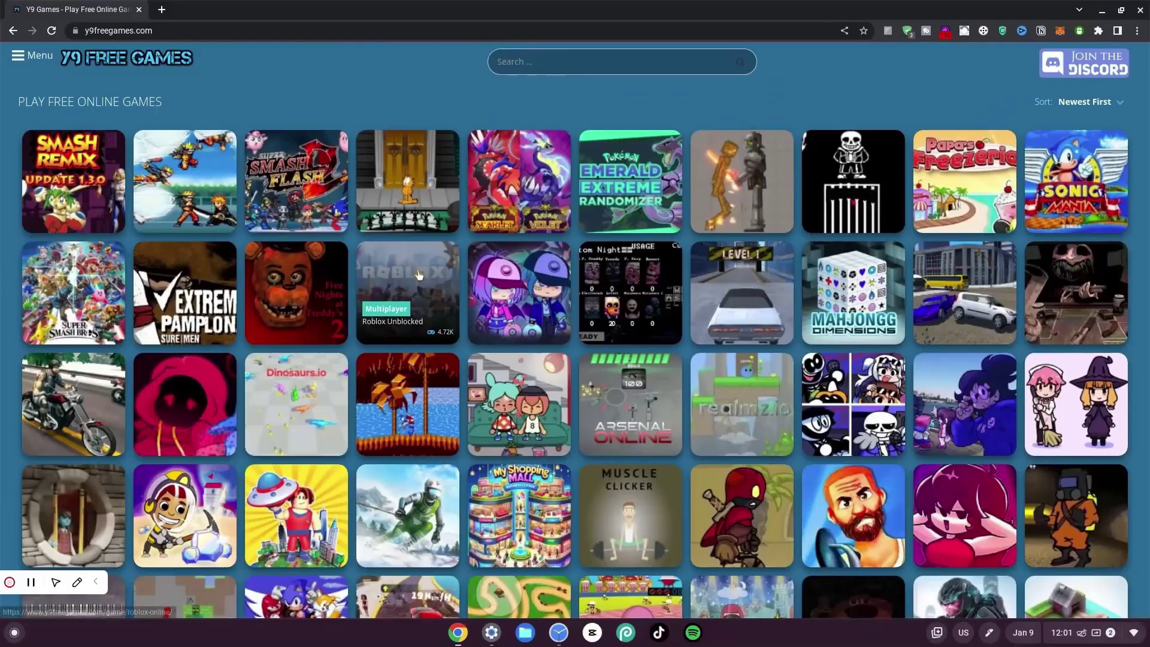
Open Roblox Unblocked on Y9 Free Games, maximize its now.gg play window and browse the Roblox home page.
left_click(418, 275)
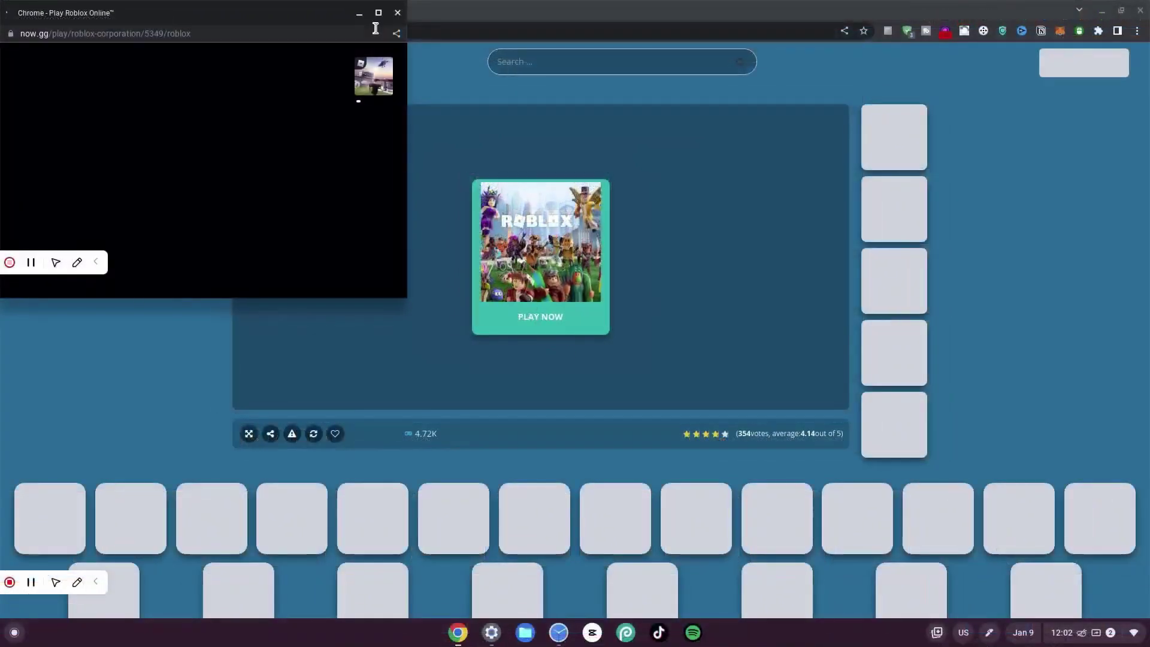
left_click(377, 12)
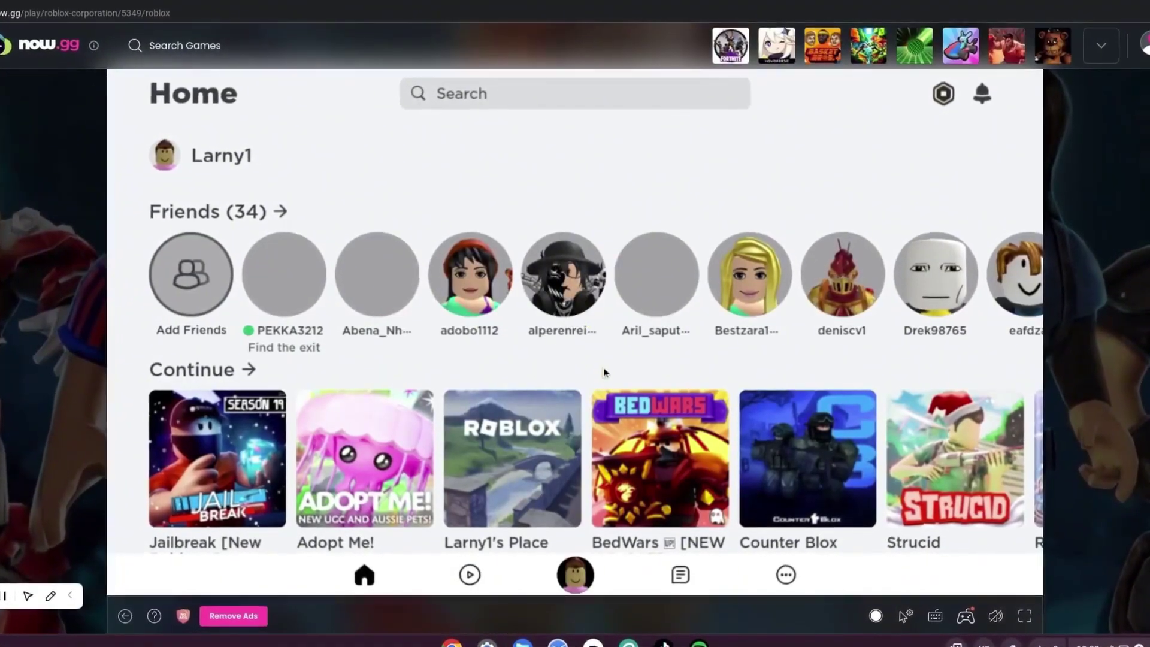
scroll(599, 419, "down", 1)
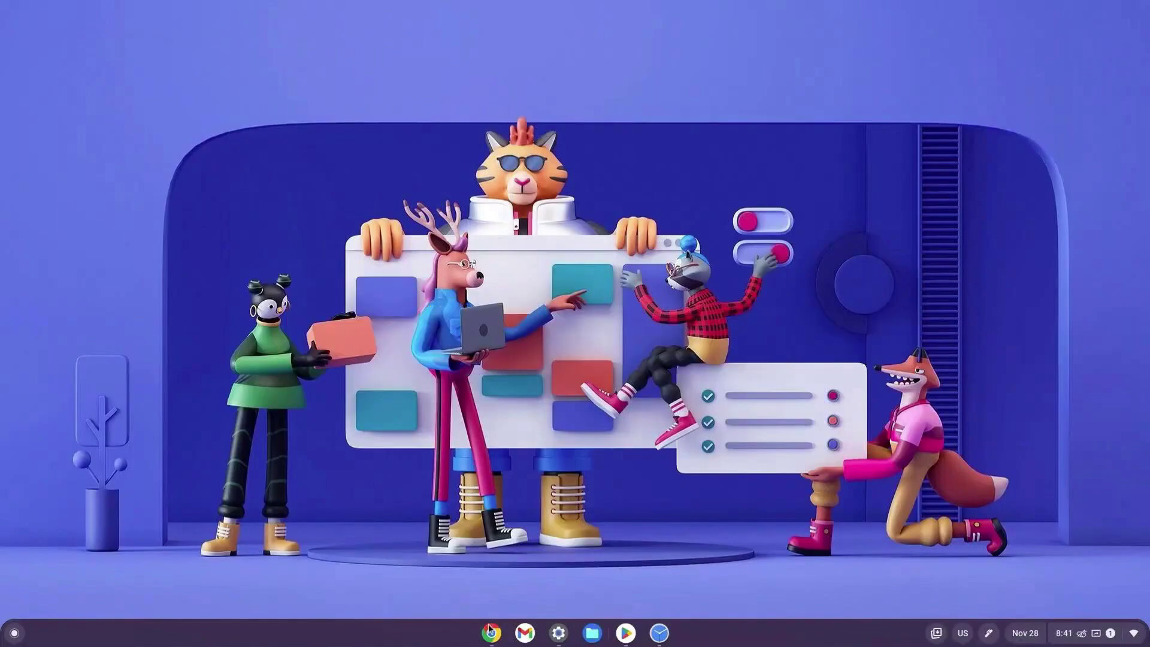
Launch Chrome, search Google for "apk mirror" and open the APKMirror site.
left_click(491, 635)
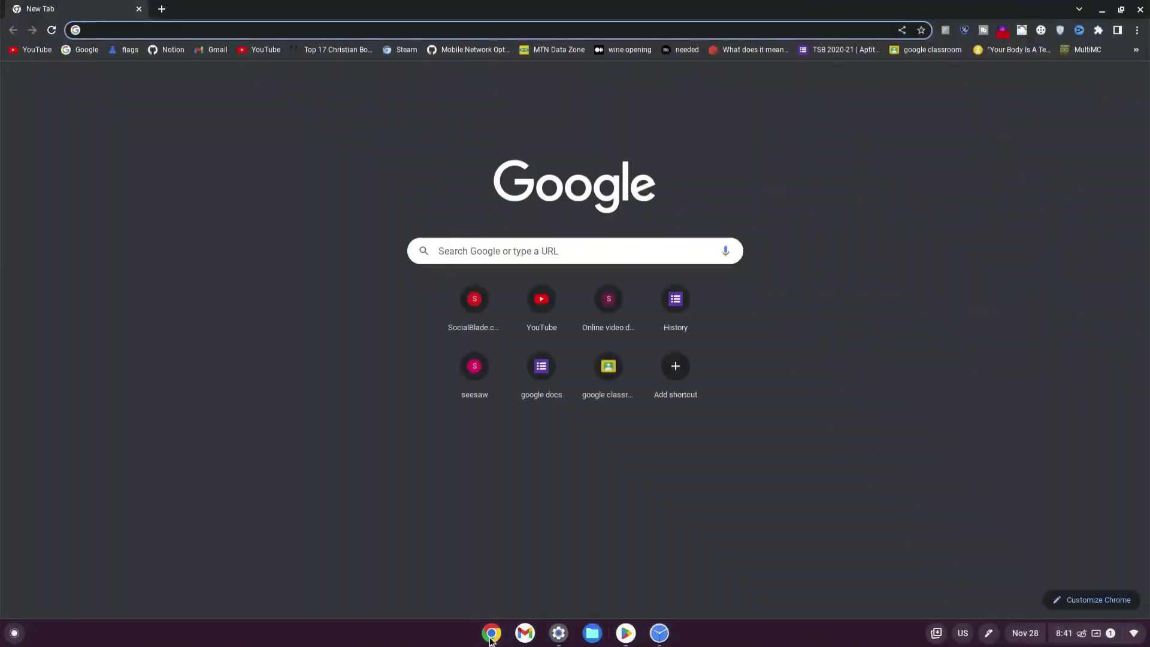
type("ap")
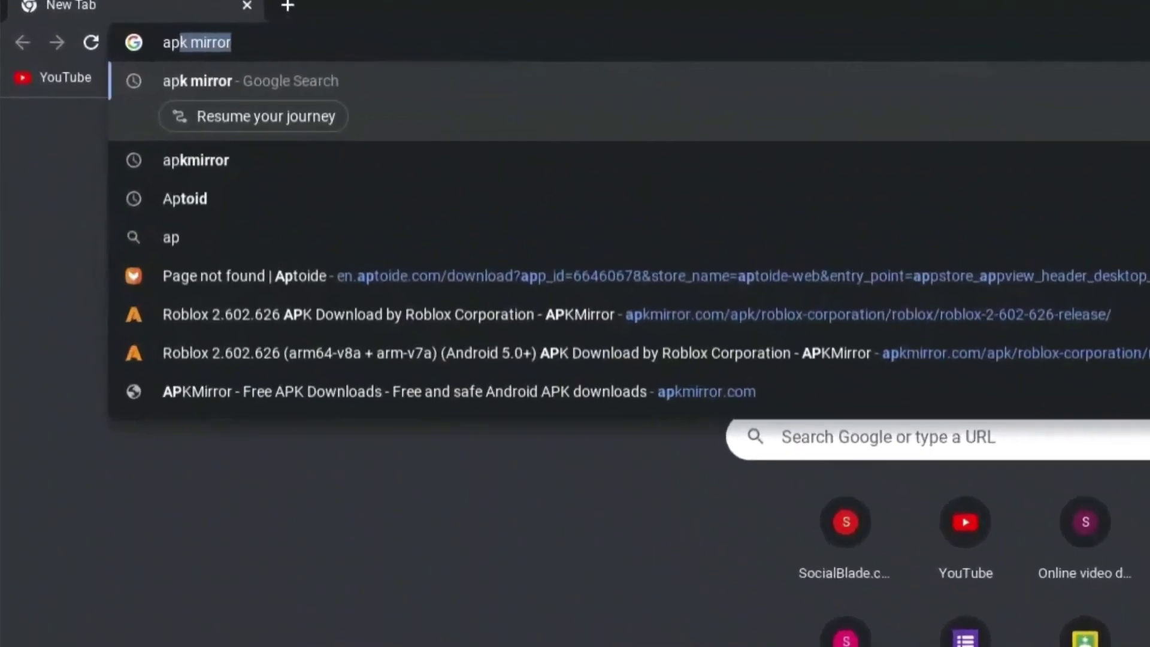
type("k mirror")
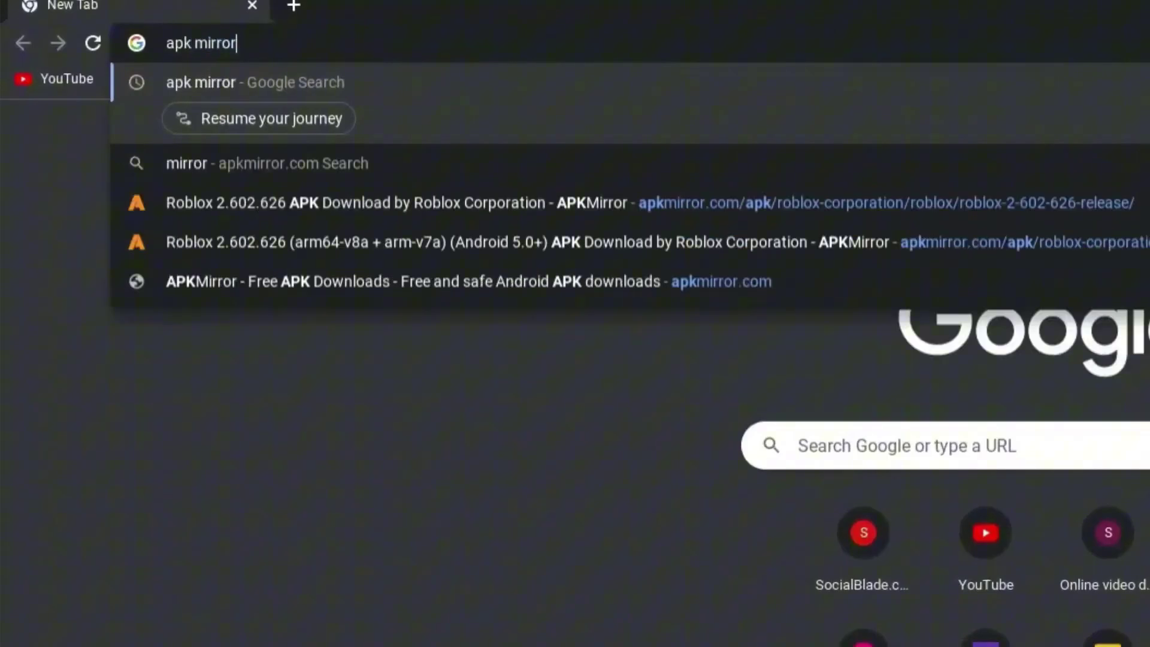
key("Return")
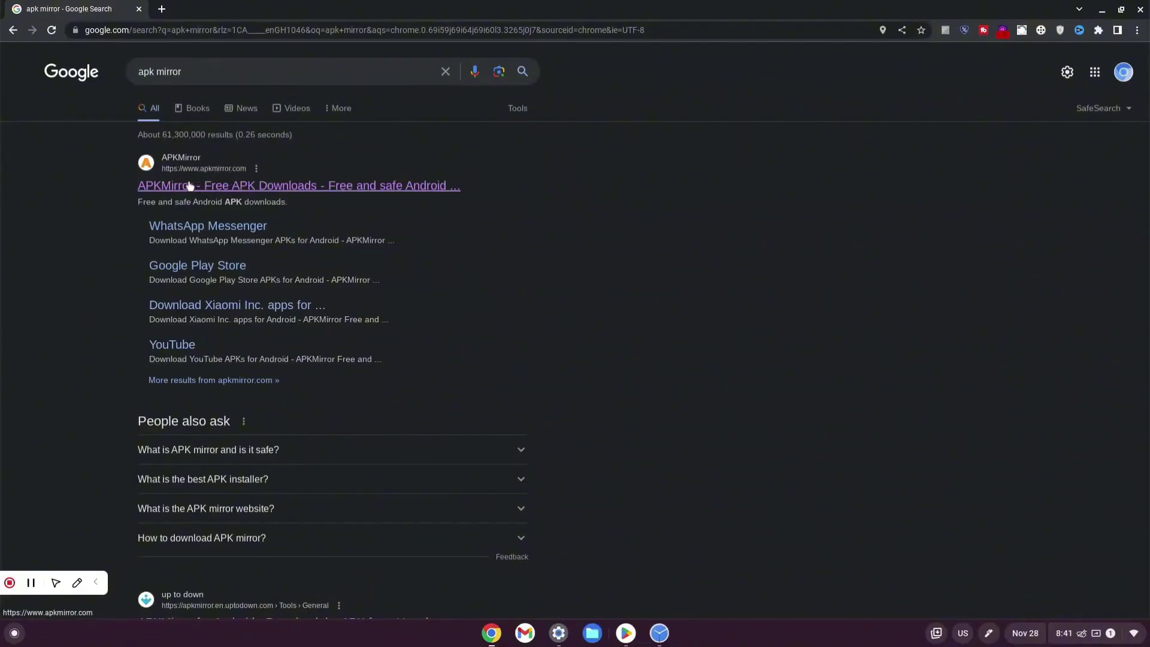
left_click(290, 187)
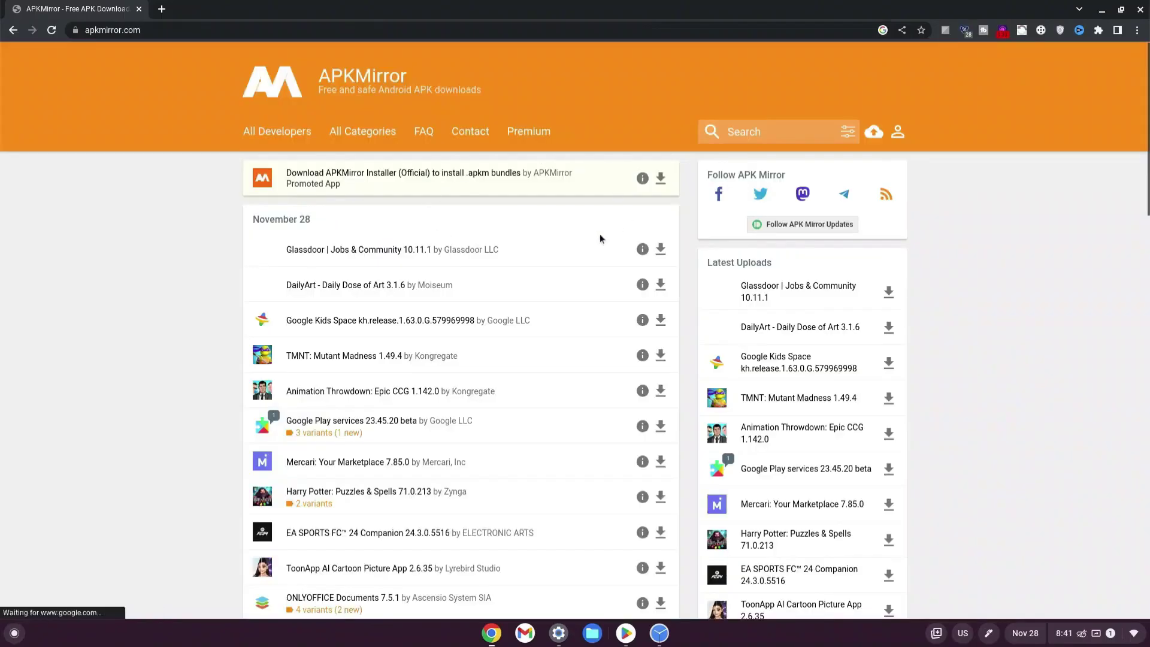
Search APKMirror for "roblox".
left_click(753, 139)
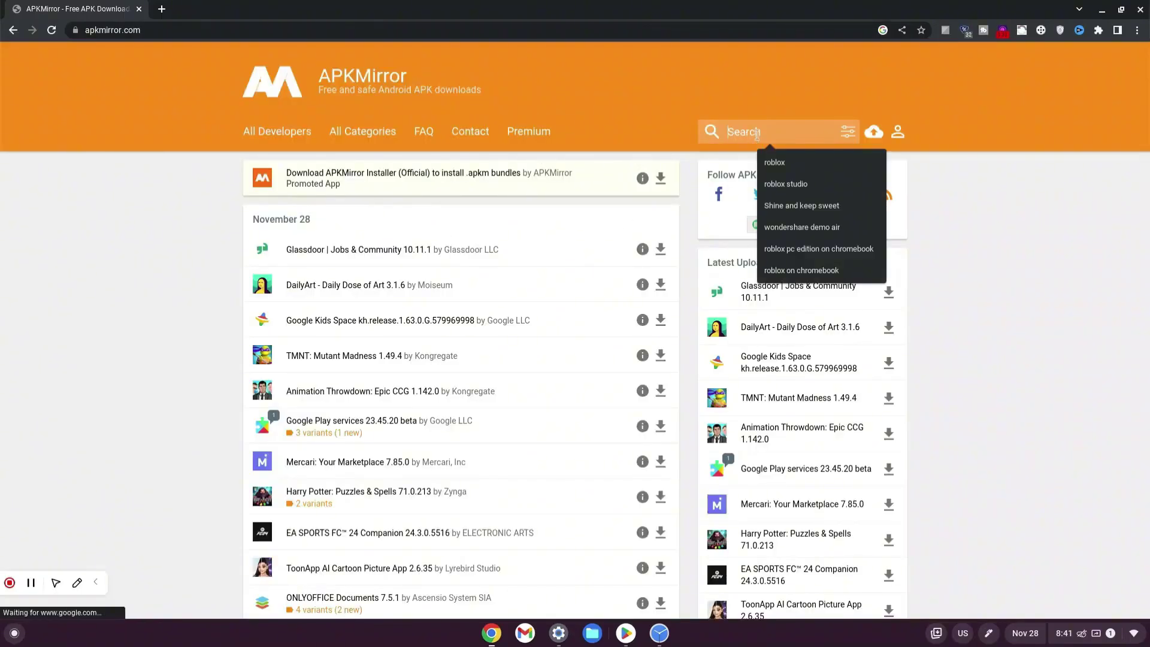
type("roblox")
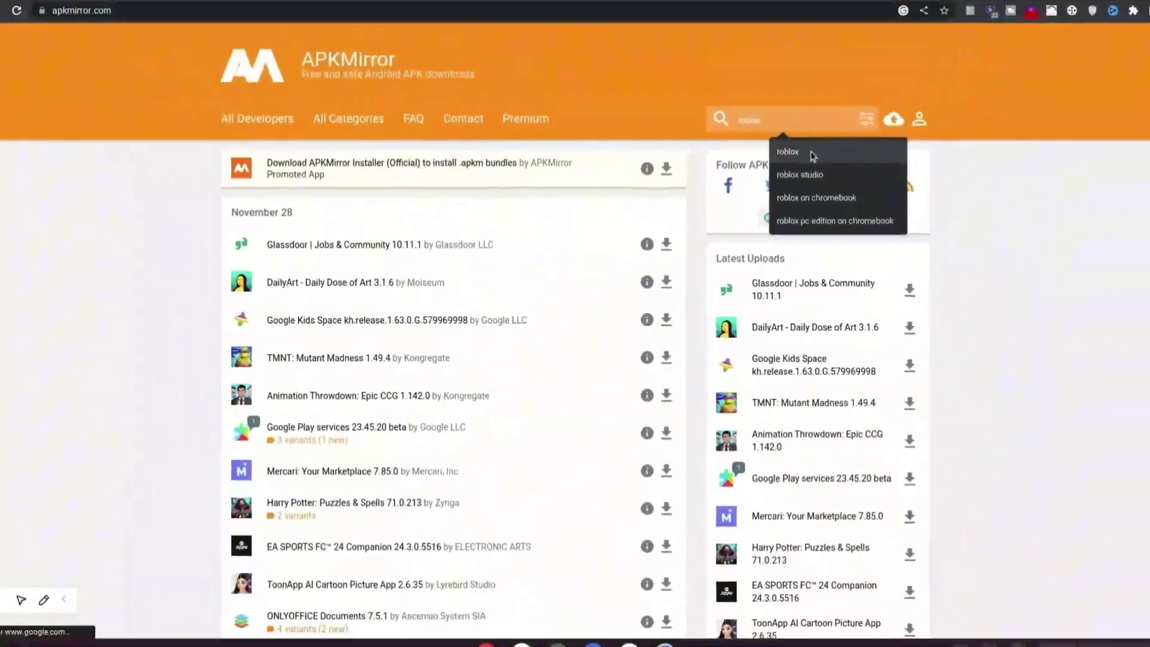
left_click(813, 156)
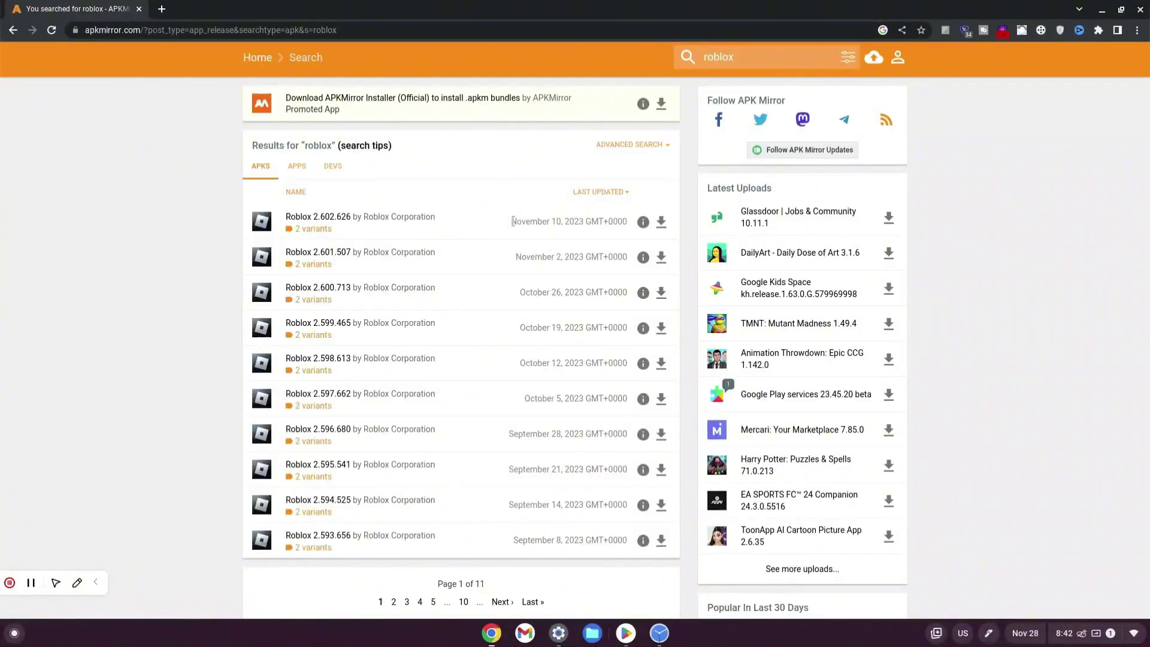
Open the Roblox 2.602.626 release dated November 10, 2023 and go to its APK variant's download page.
left_click_drag(512, 222, 563, 224)
left_click(660, 223)
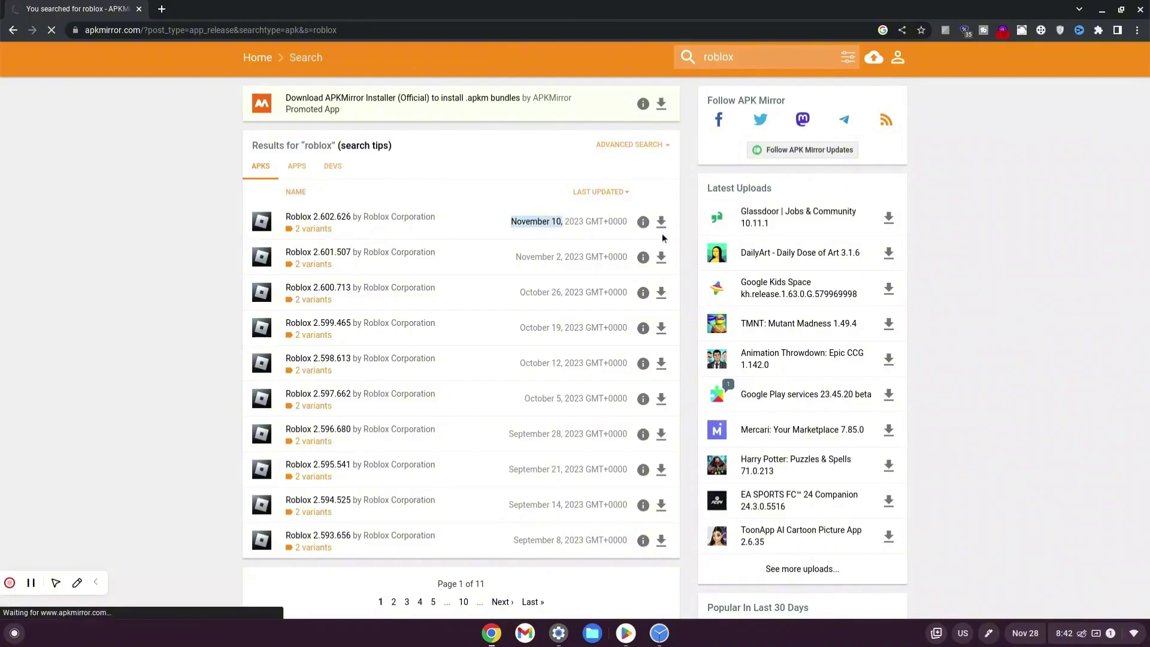
scroll(576, 230, "down", 3)
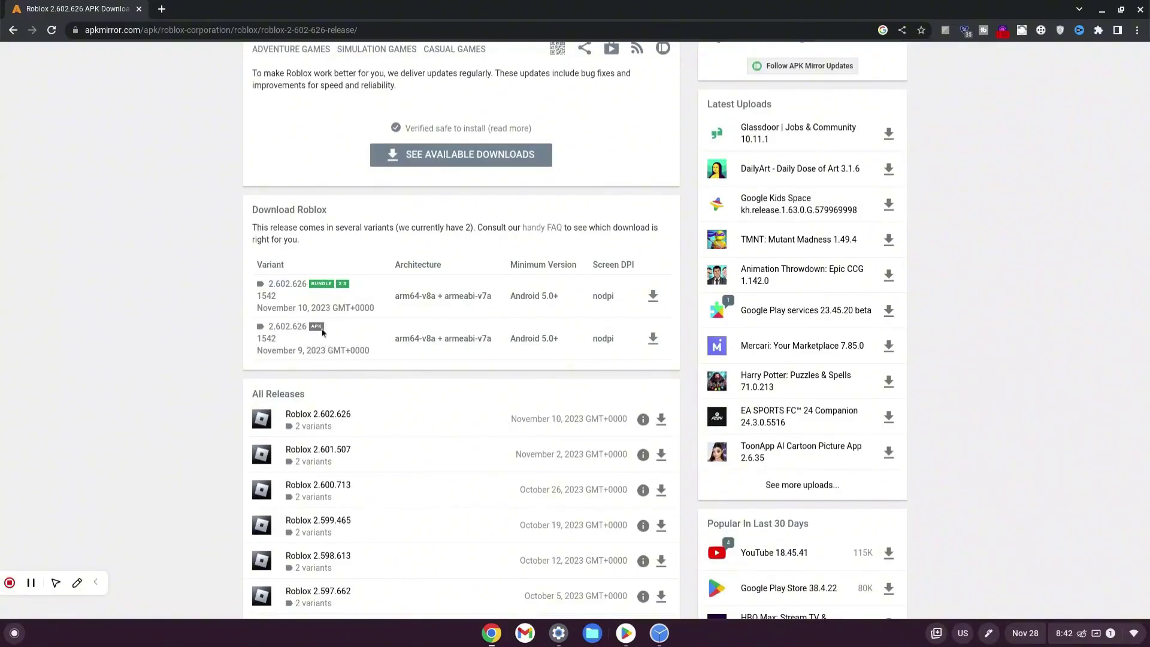
left_click(652, 339)
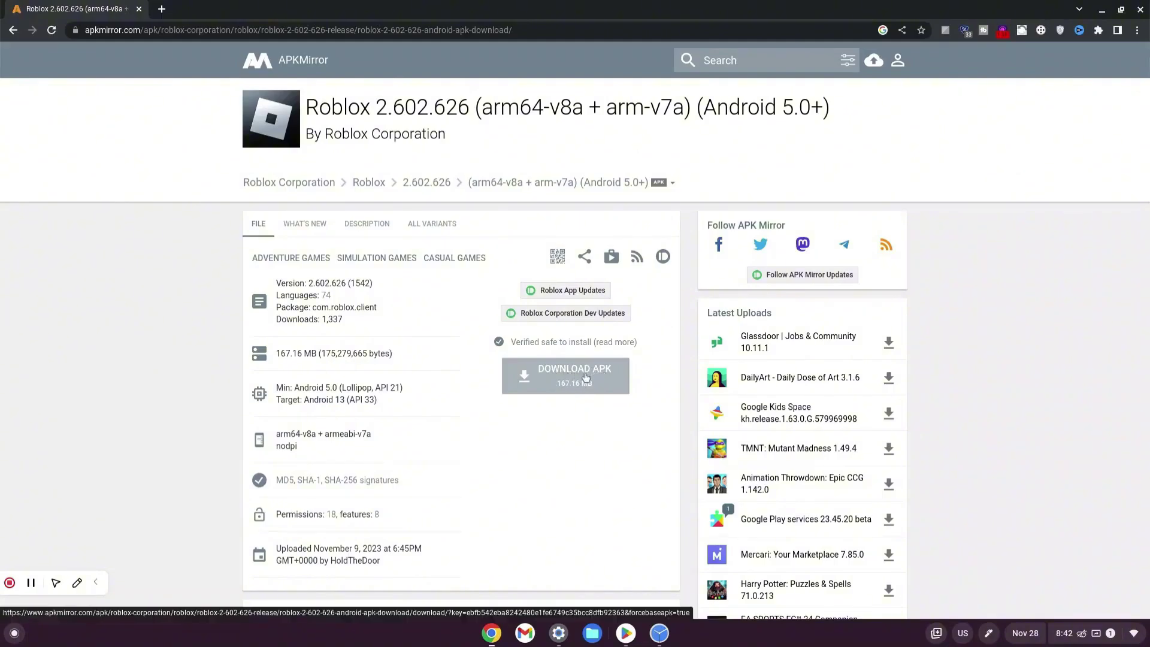
Download the Roblox 2.602.626 APK and save it under its default name in the Downloads folder.
left_click(586, 378)
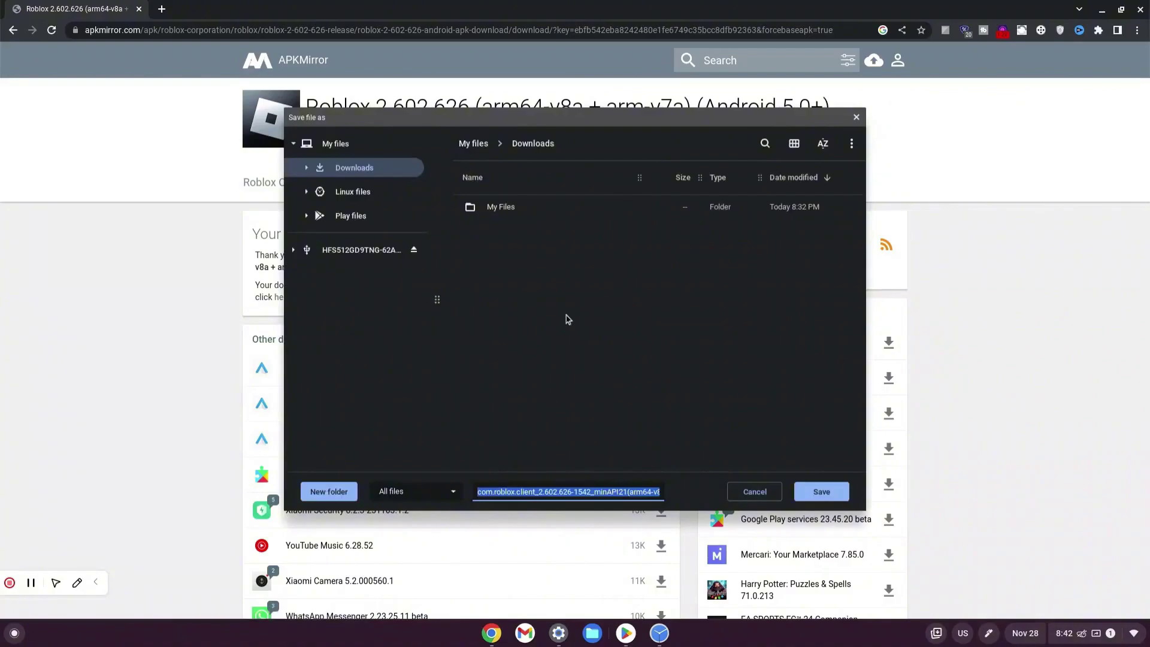
left_click(359, 169)
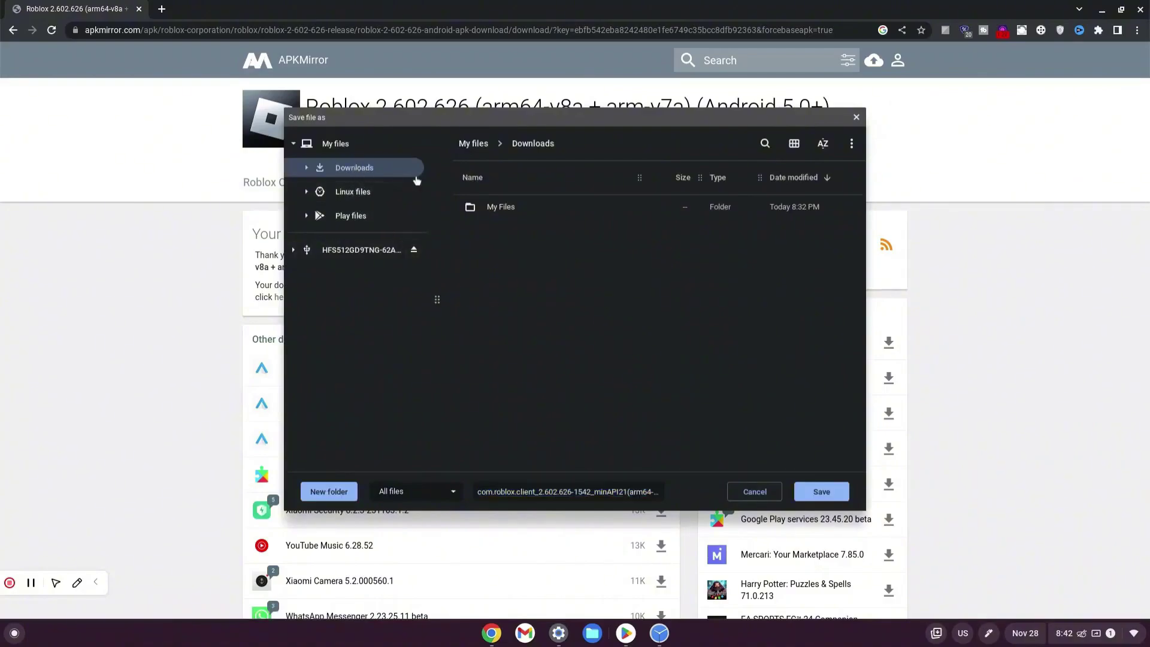
left_click(825, 495)
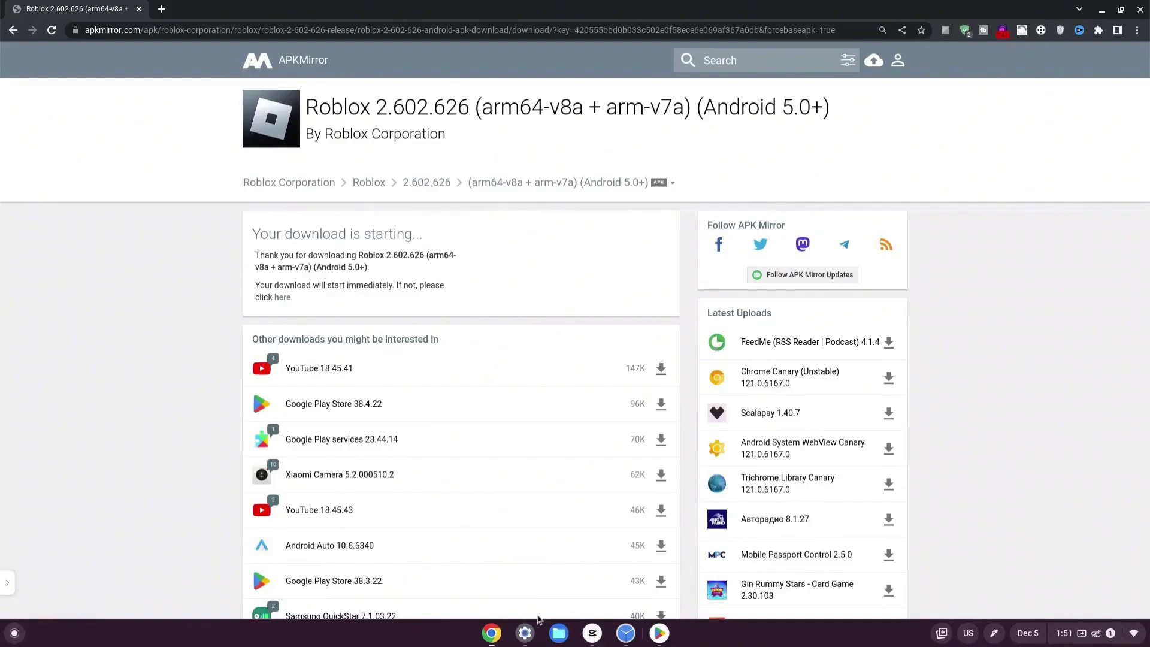
Switch to the Files app and rename the downloaded Roblox APK in Downloads to roblox.apk.
left_click(559, 633)
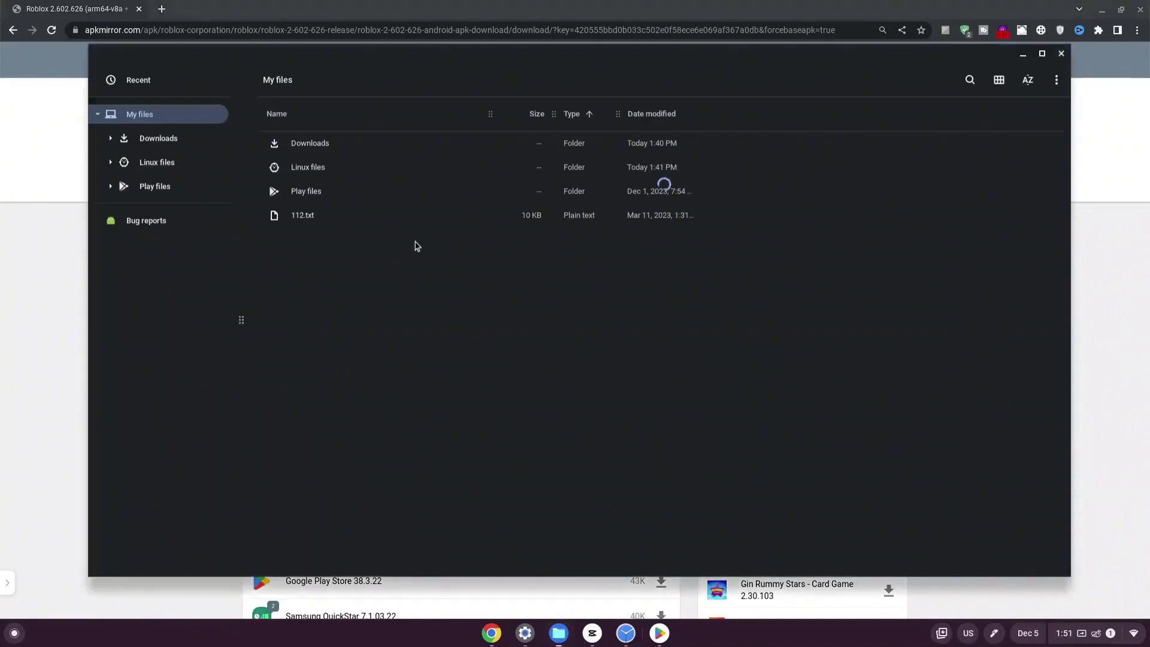
left_click(207, 142)
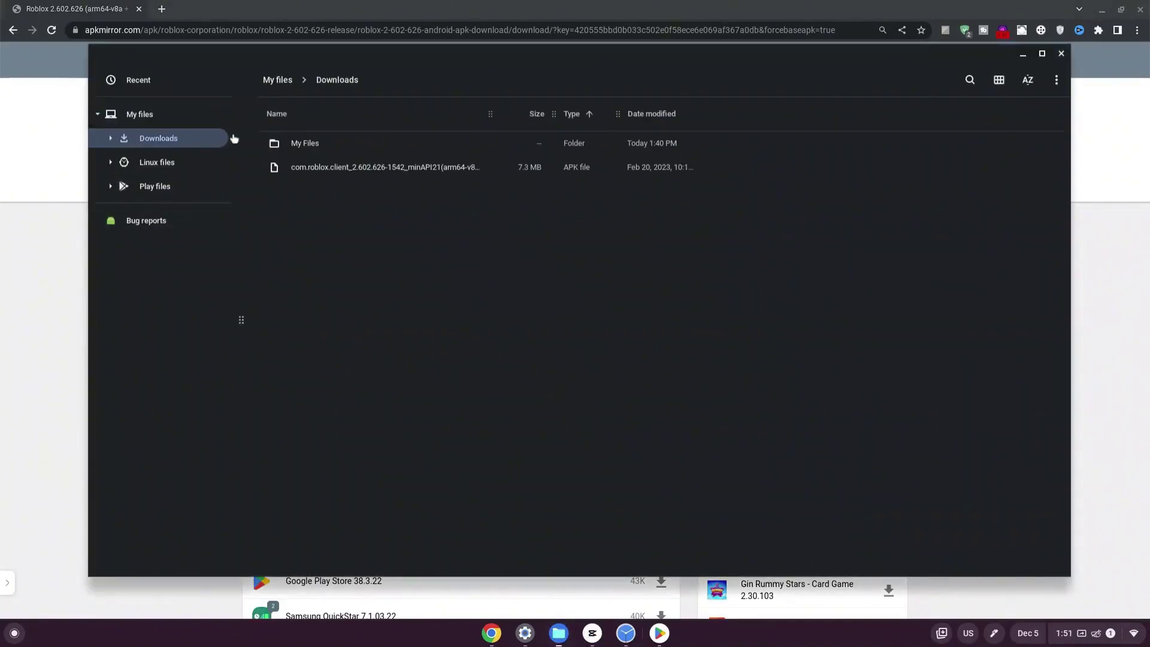
right_click(364, 172)
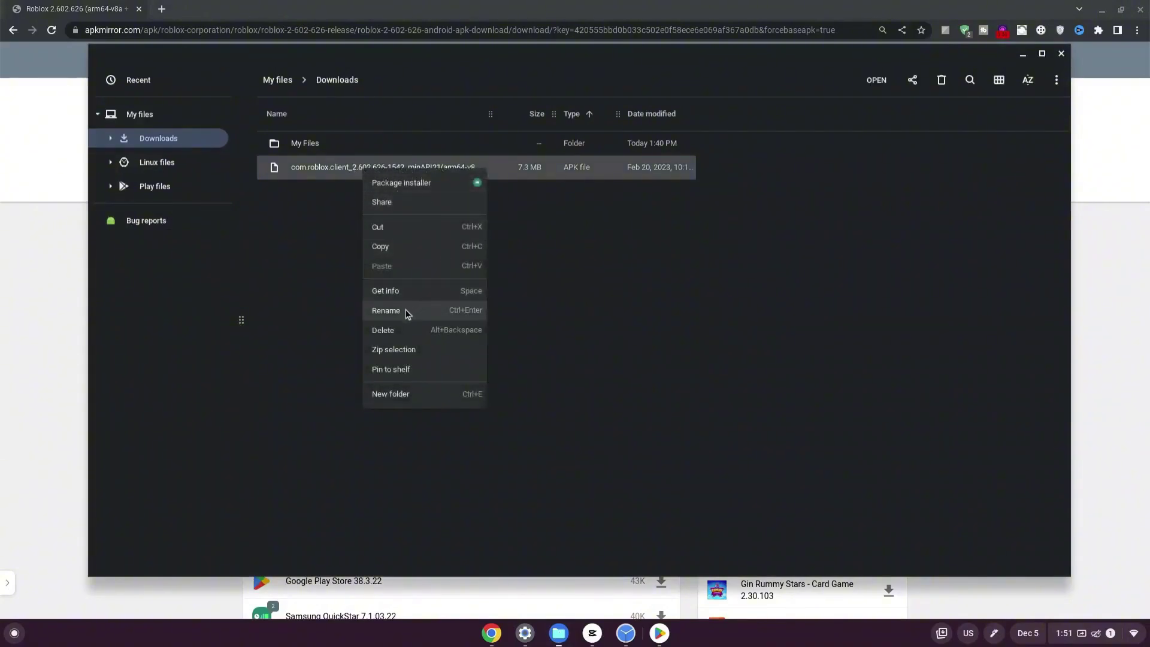
left_click(405, 309)
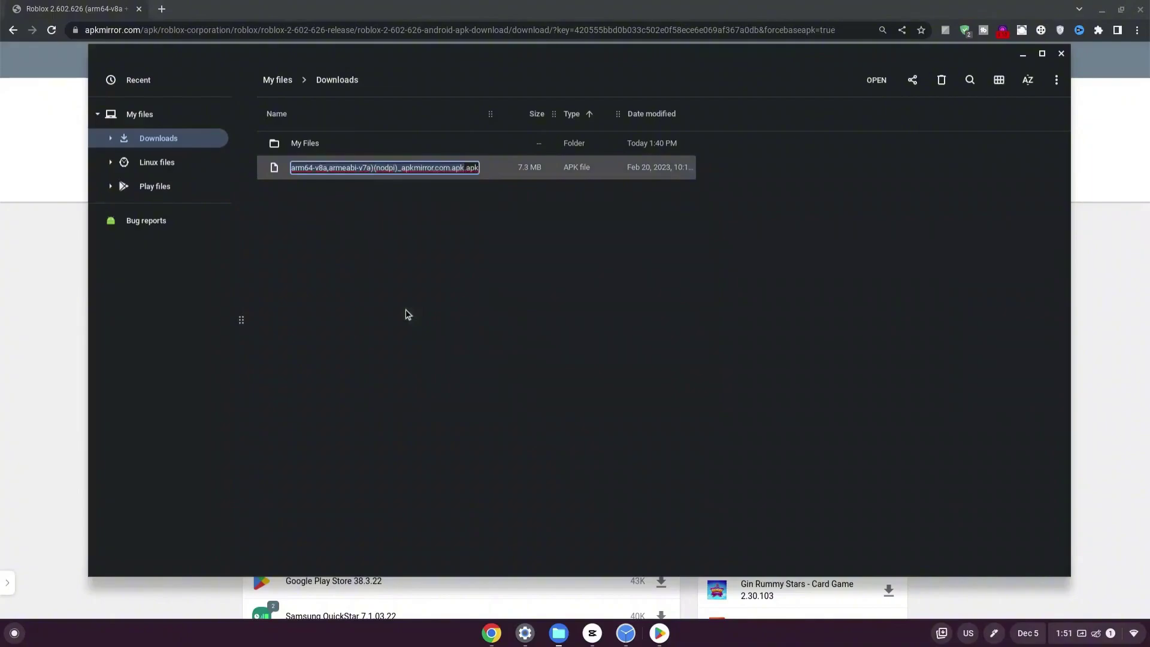
key("BackSpace")
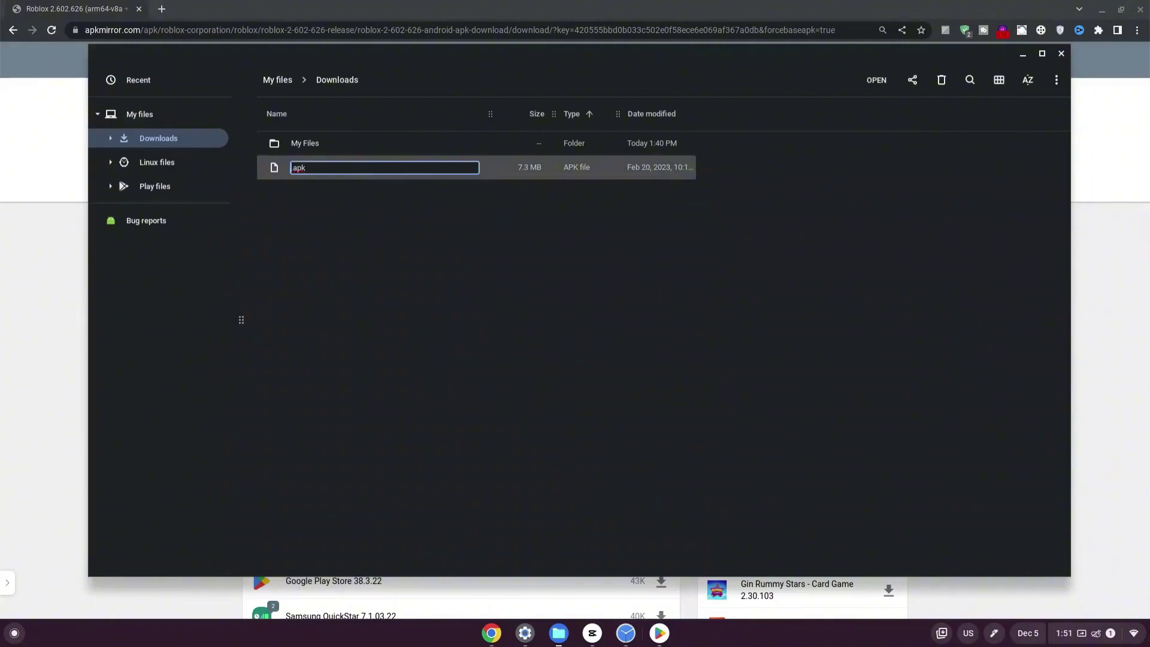
type("roblox.")
key("Return")
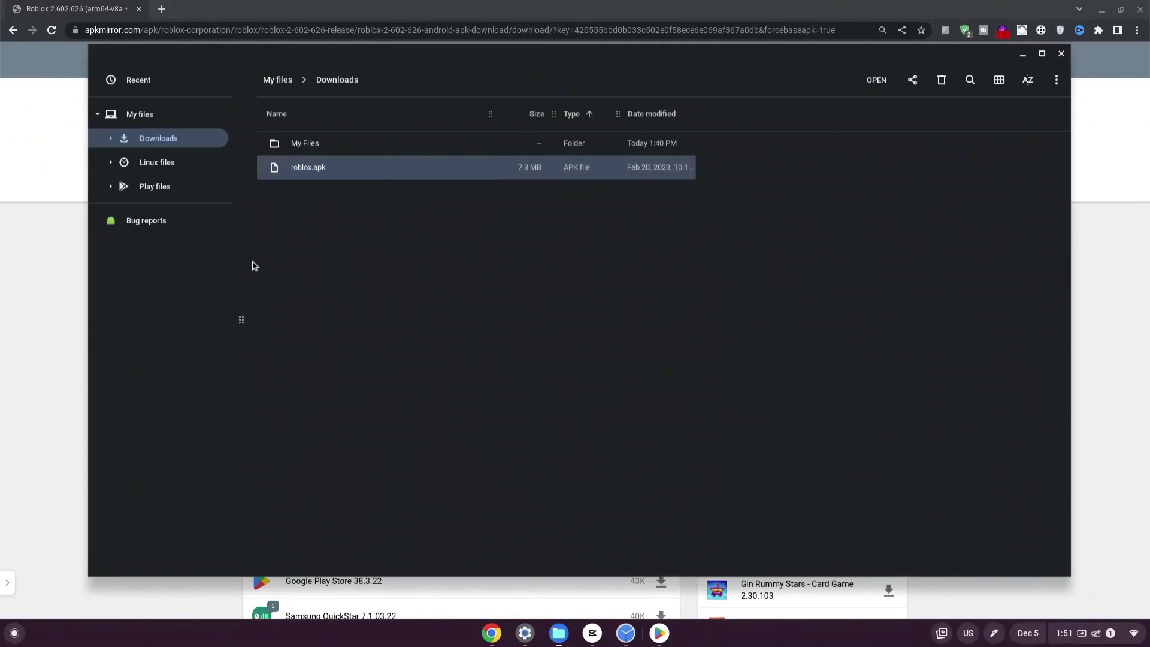
Copy roblox.apk from Downloads and paste it into the Linux files folder.
right_click(358, 170)
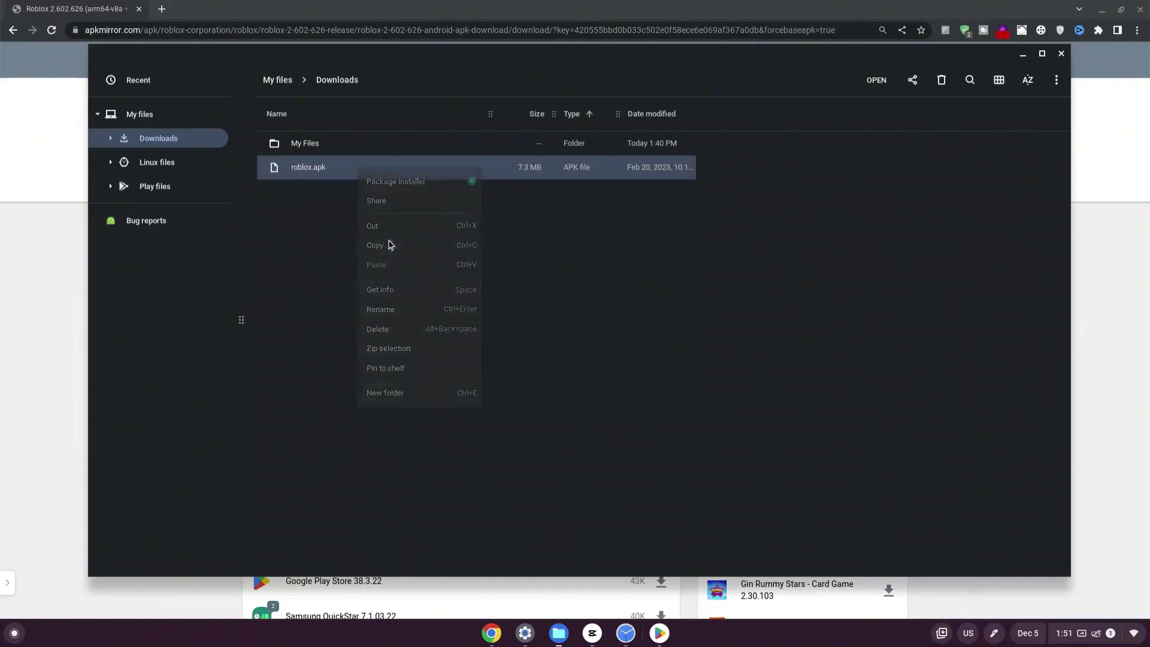
left_click(390, 244)
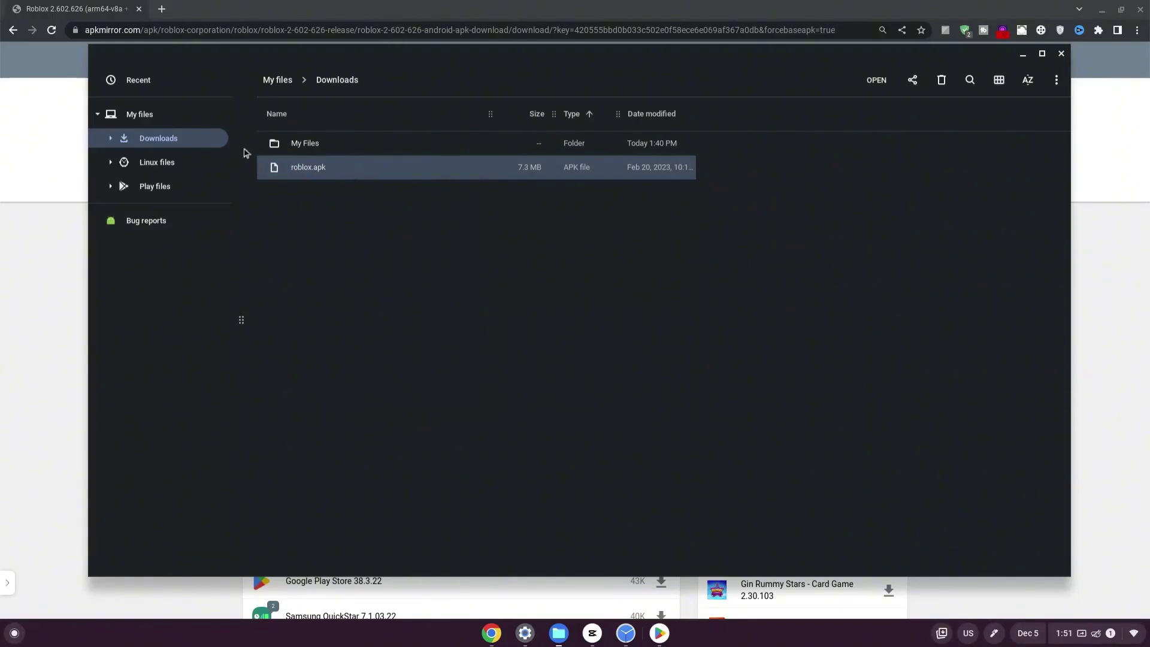
left_click(155, 163)
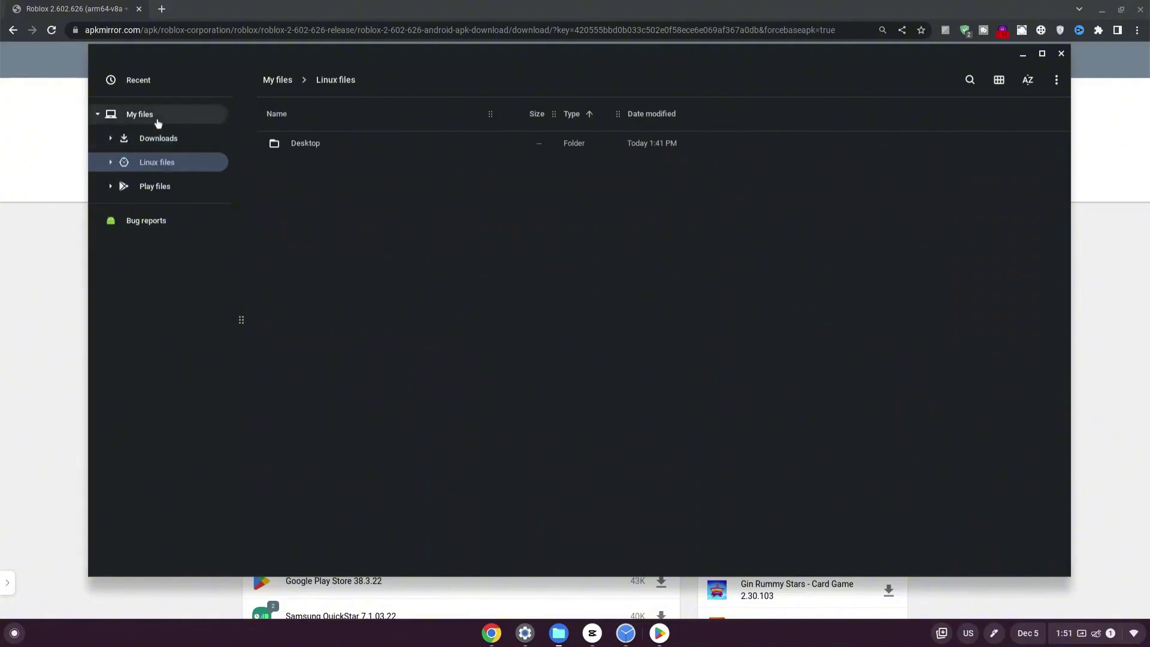
right_click(326, 188)
left_click(356, 243)
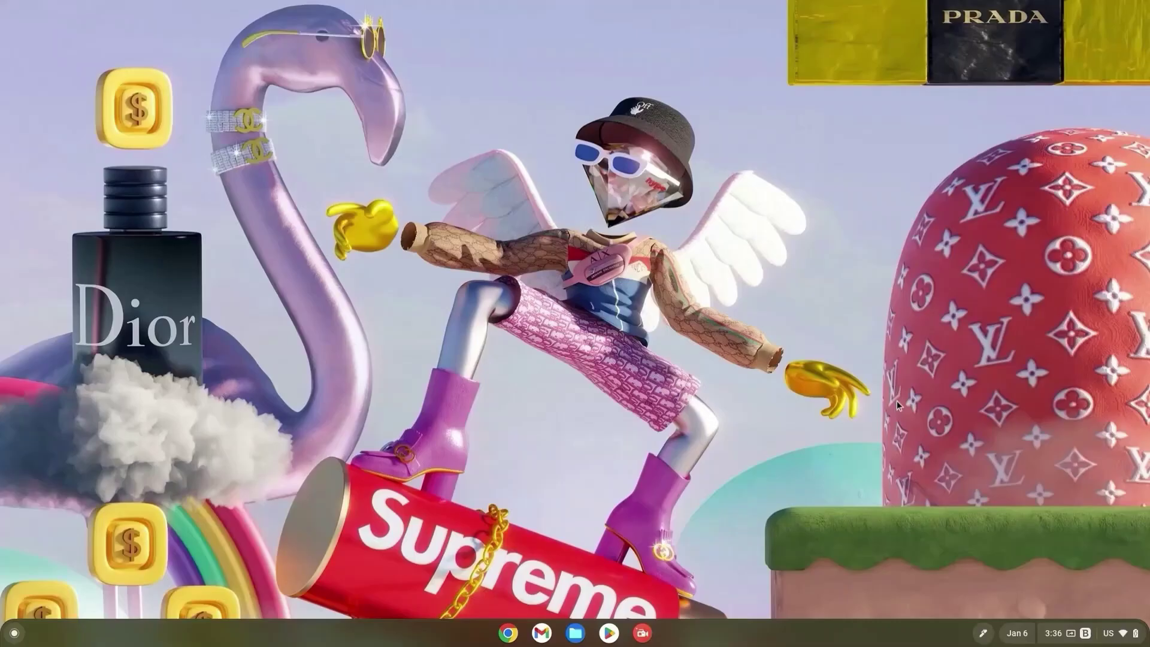
Launch the ChromeOS Settings app and show the advanced Developers section.
key("super")
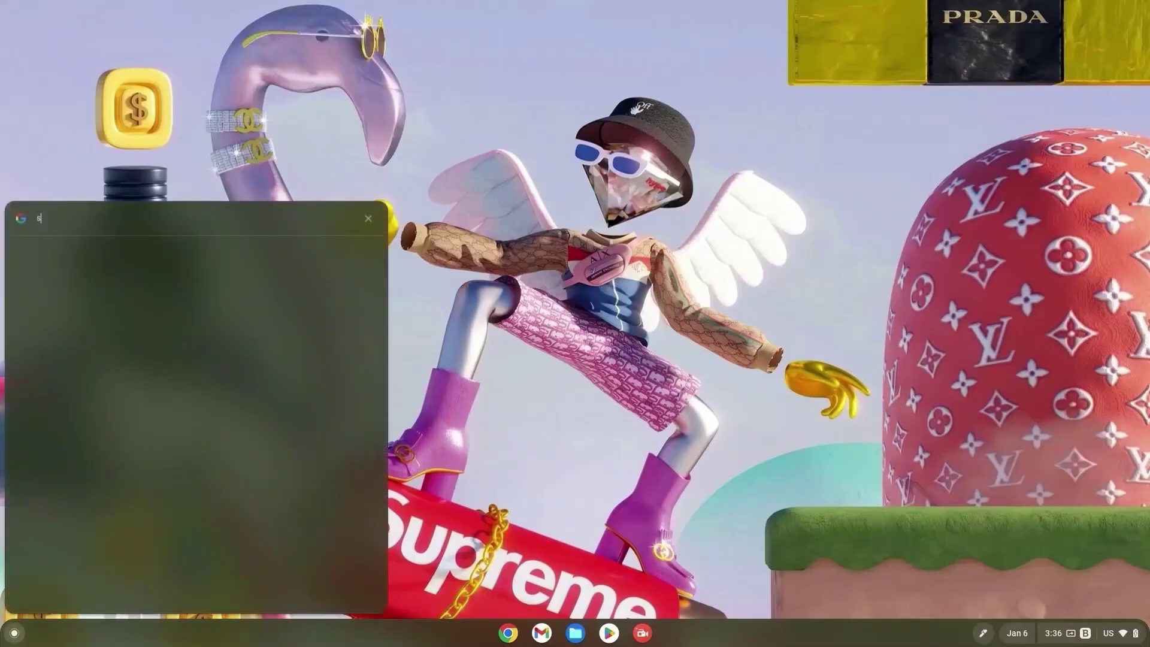
type("settings")
left_click(153, 268)
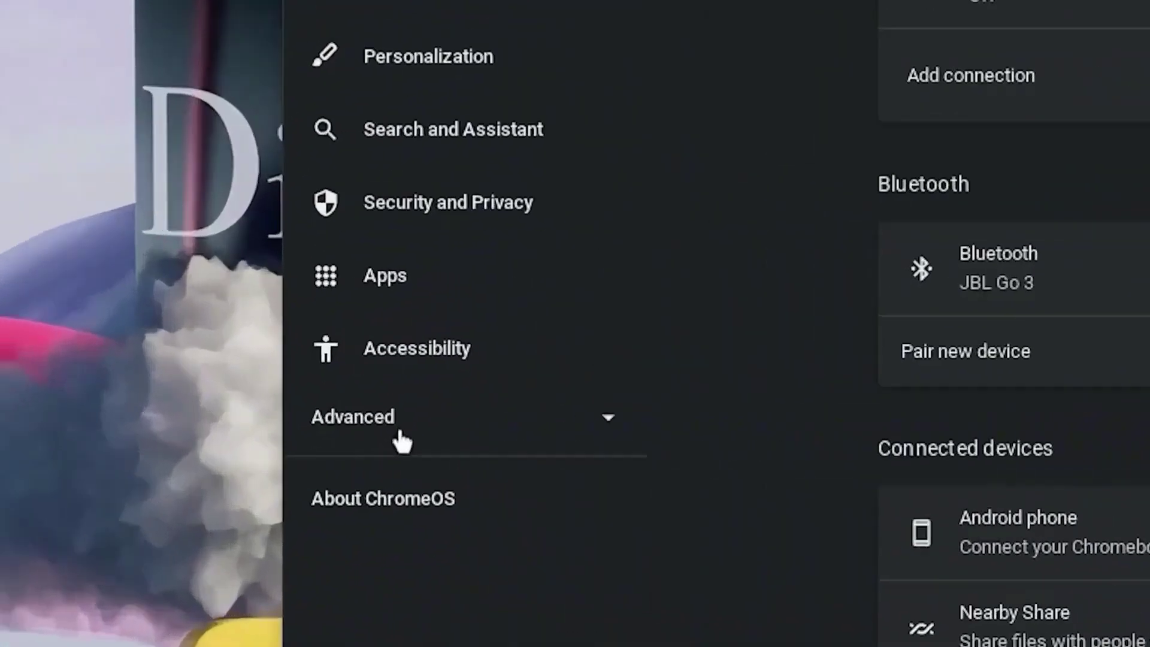
left_click(401, 440)
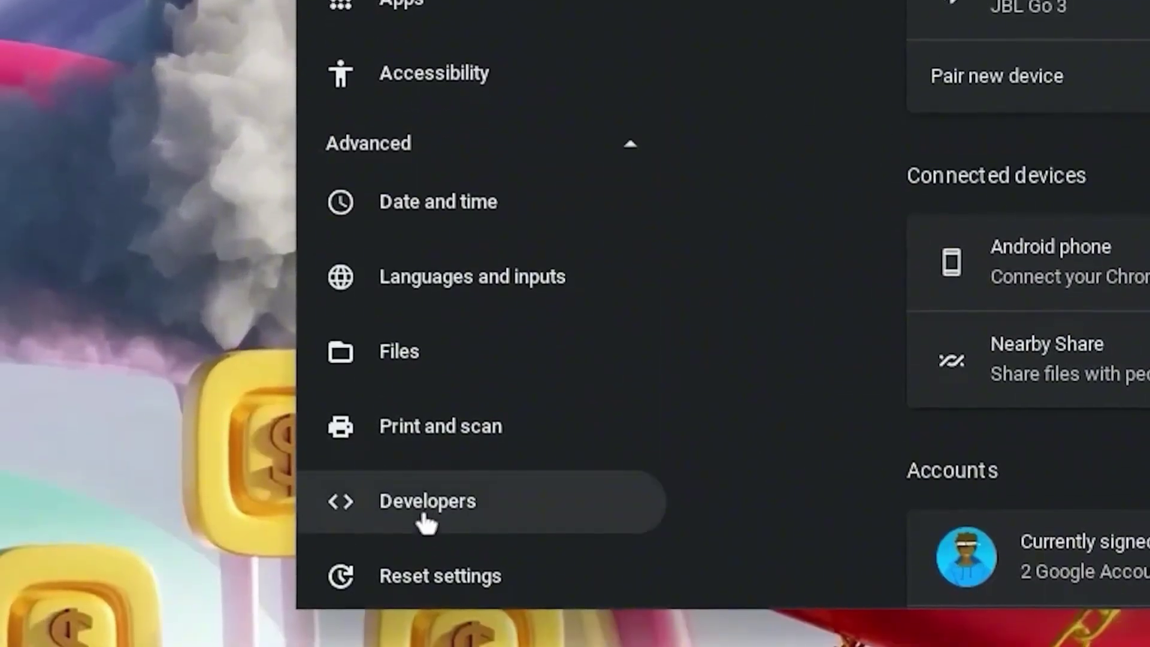
left_click(426, 520)
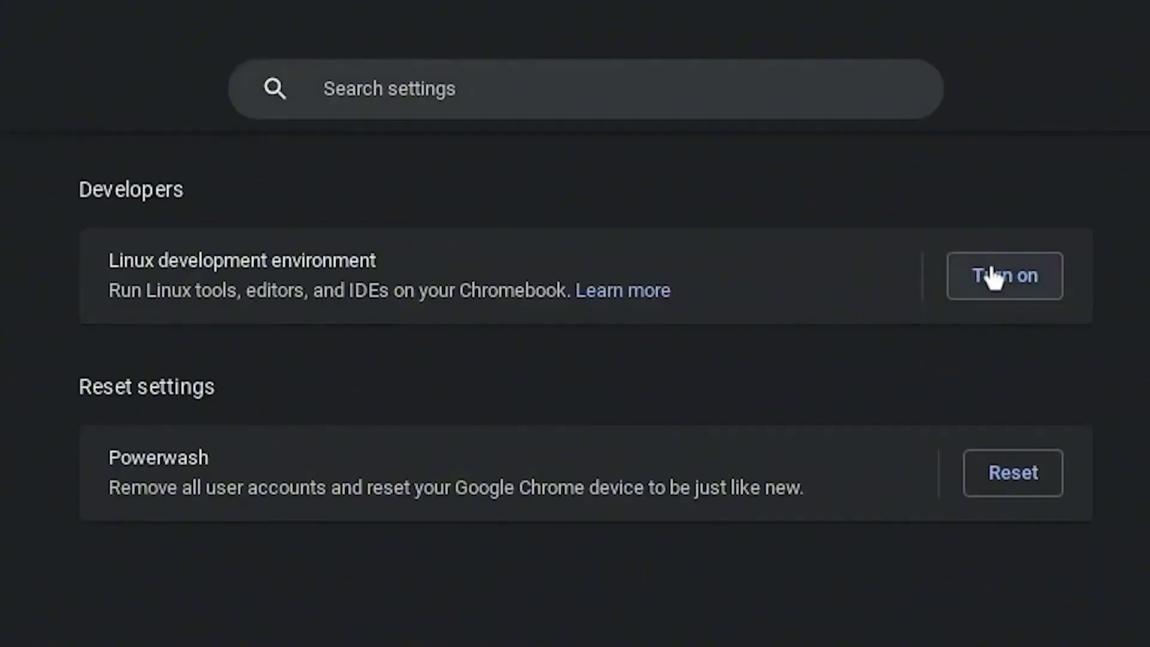
Turn on the Linux development environment and install it with the suggested username and an enlarged custom disk size.
left_click(997, 279)
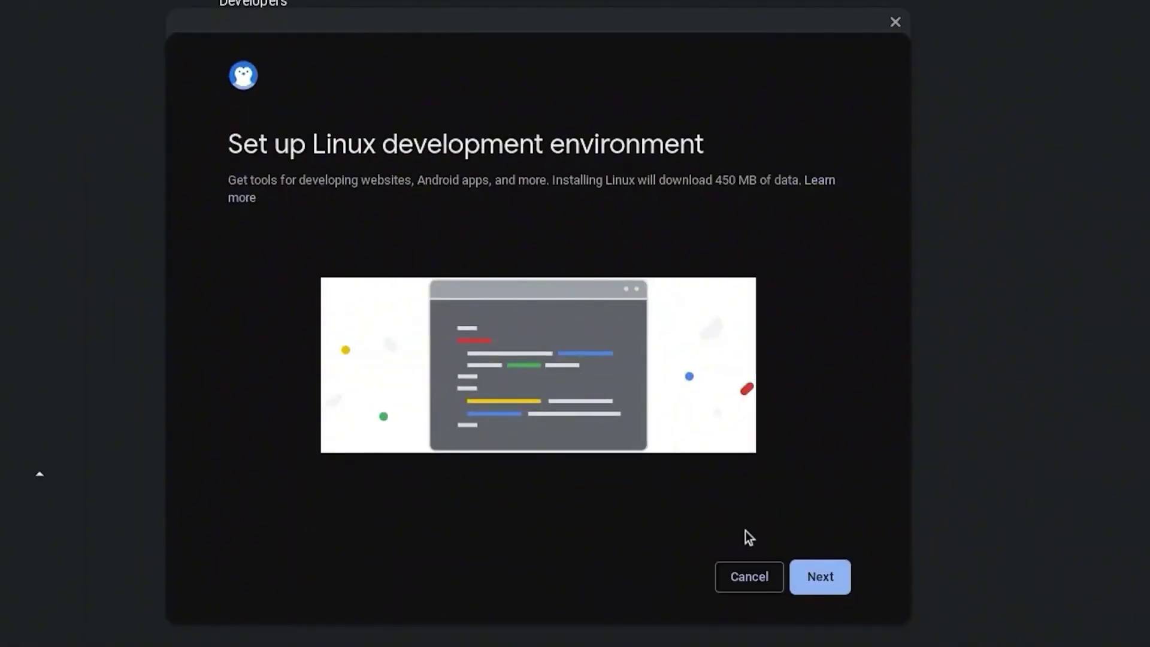
left_click(834, 585)
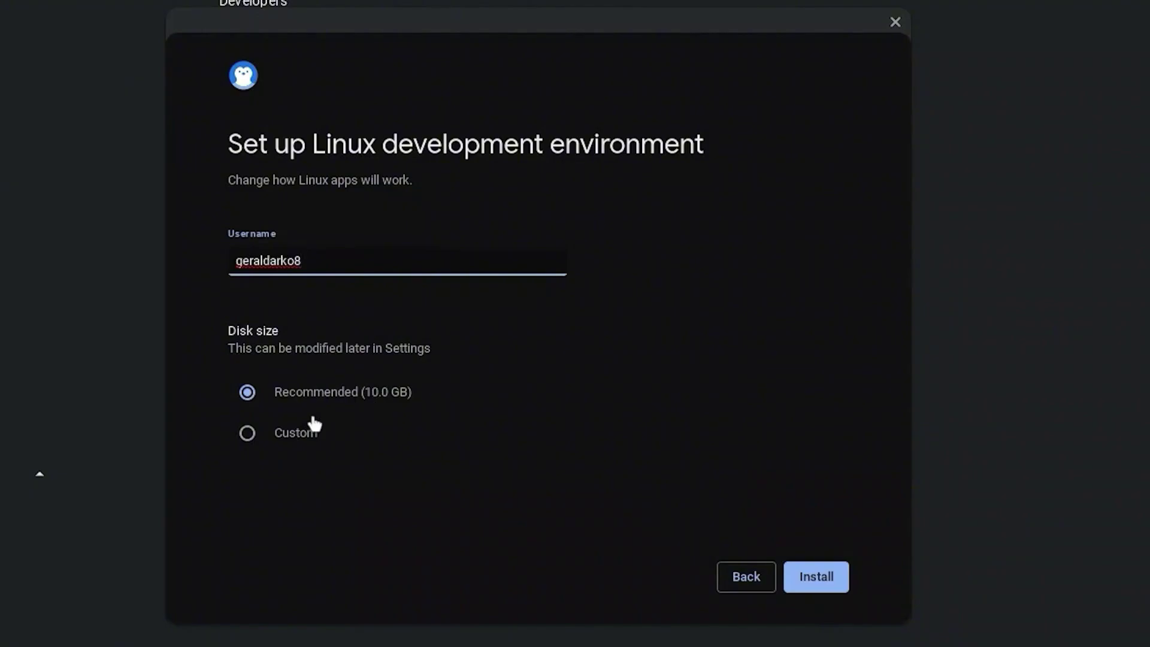
left_click(302, 431)
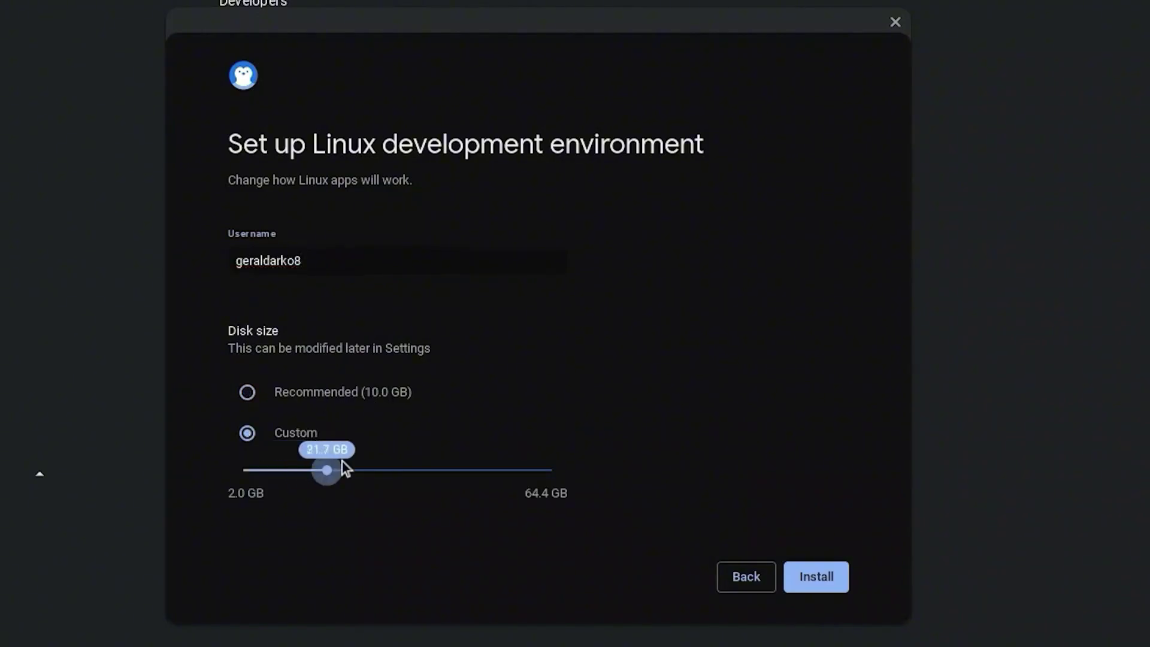
mouse_move(343, 463)
left_mouse_down()
mouse_move(423, 467)
mouse_move(354, 480)
left_mouse_up()
left_click(817, 584)
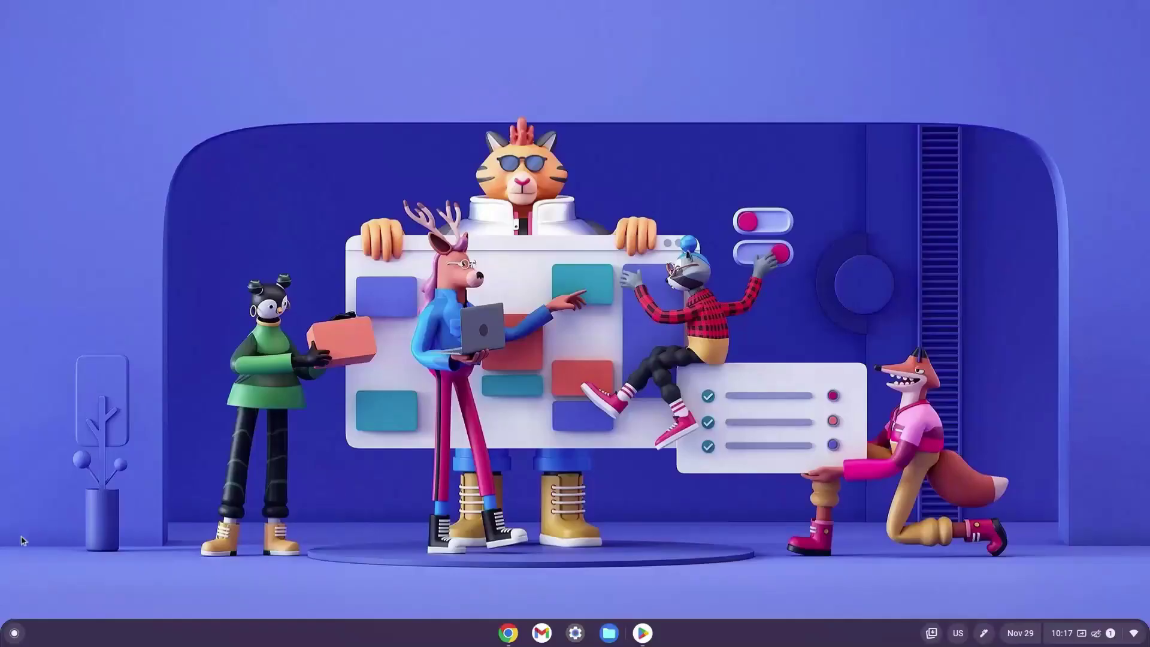
Launch Settings, go to the Linux development environment under Developers and open its Develop Android apps page.
left_click(7, 633)
type("settings")
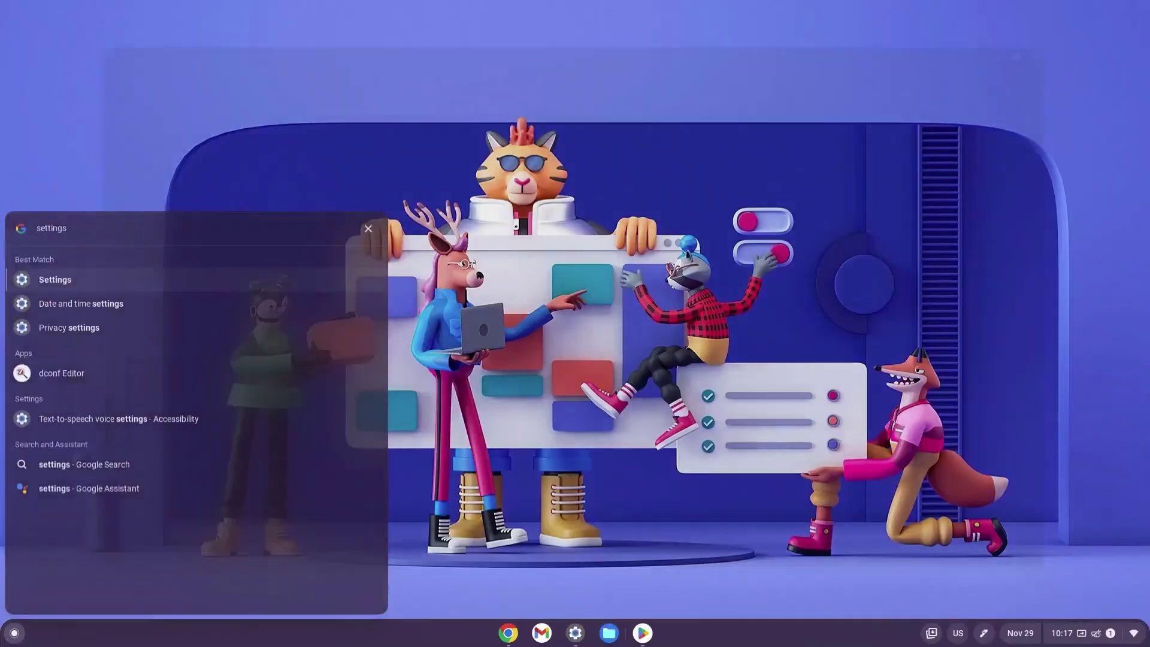
key("Return")
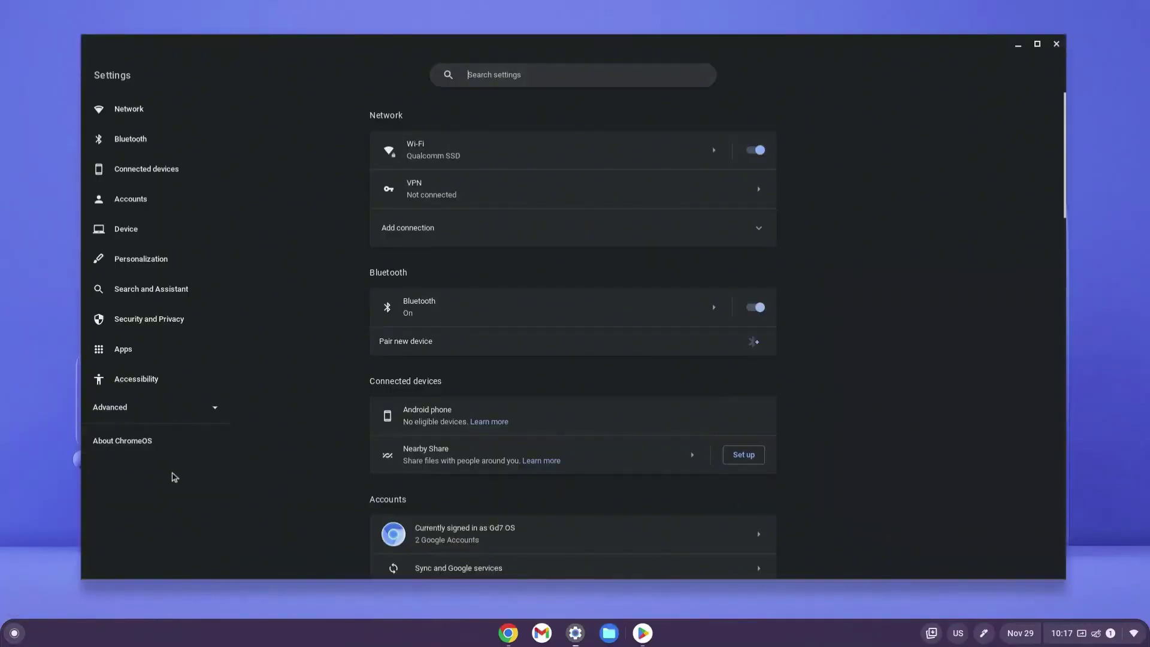
left_click(175, 418)
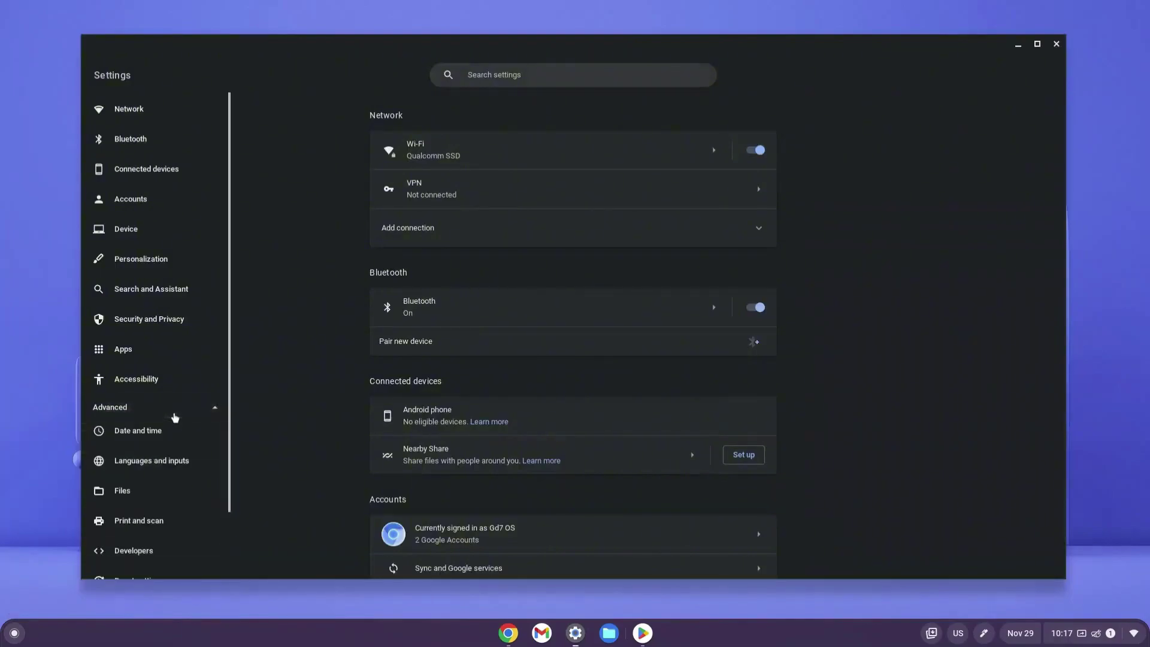
scroll(174, 383, "down", 2)
left_click(151, 479)
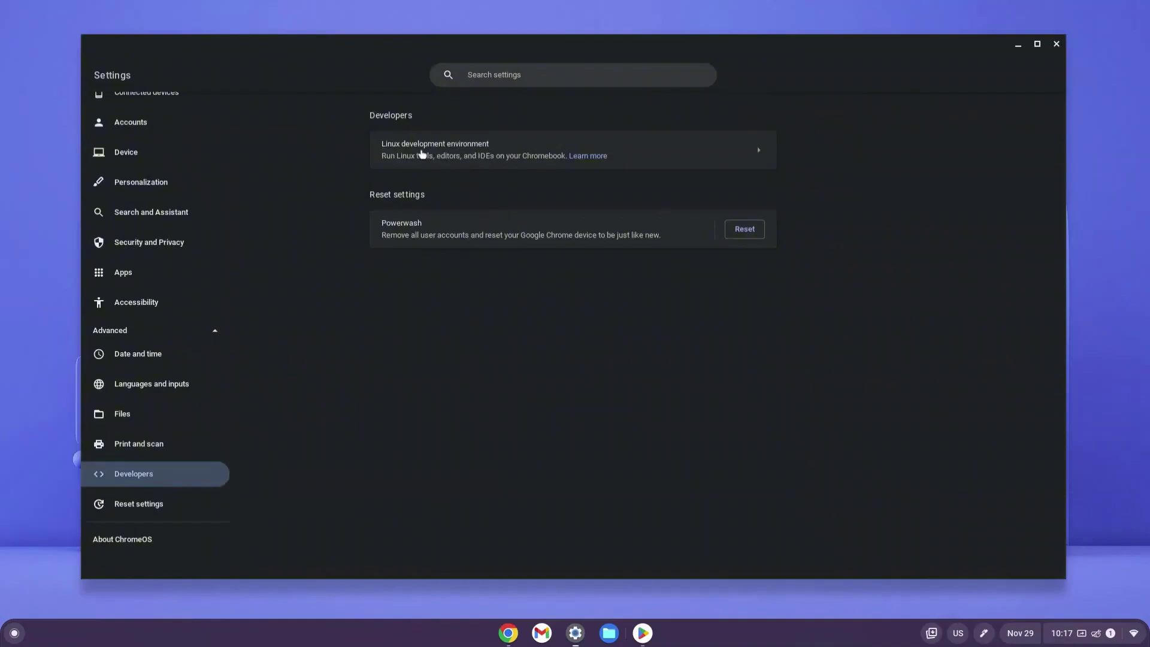
left_click(716, 151)
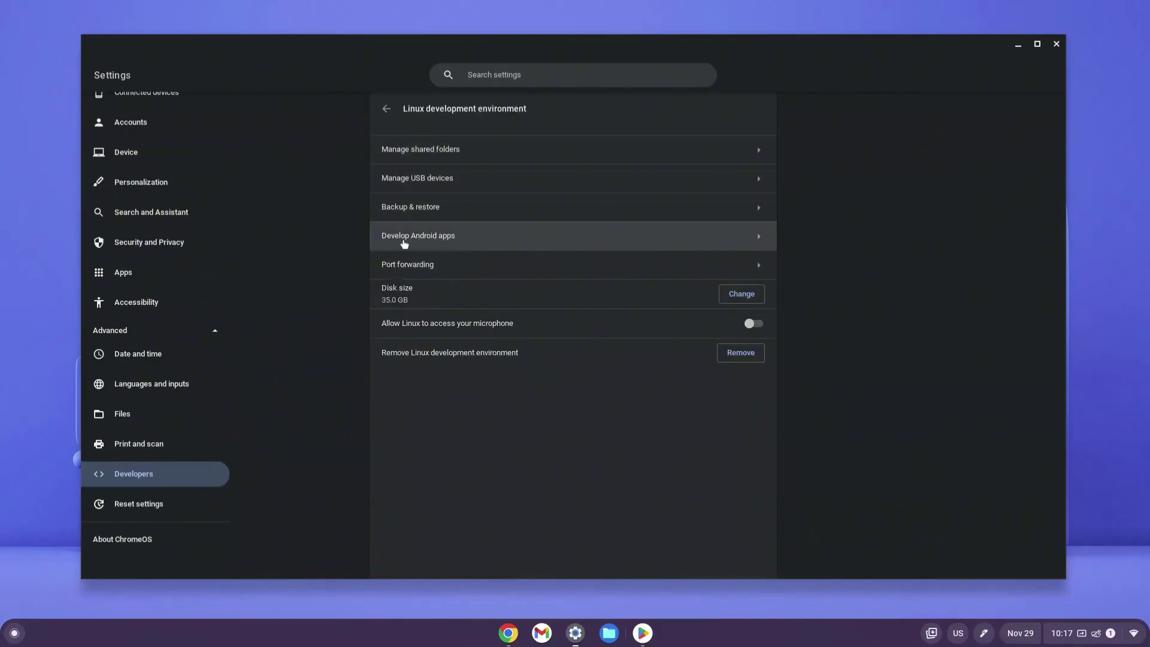
left_click(612, 236)
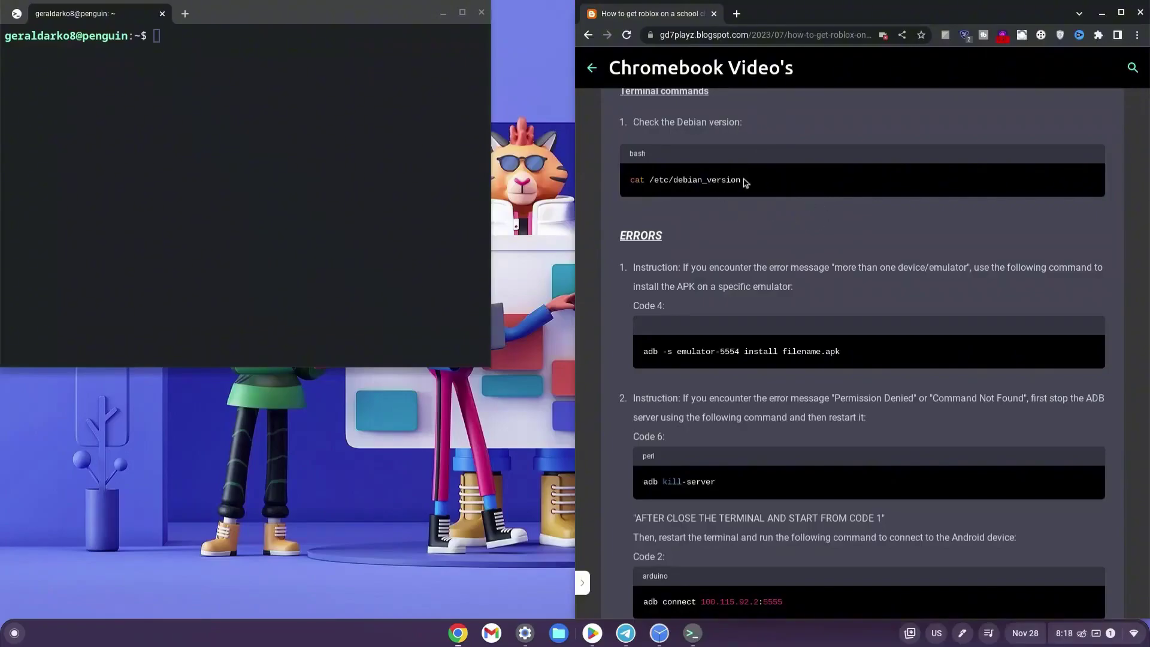
Copy the Debian version command "cat /etc/debian_version" from the blog page and run it in the Linux terminal.
left_click_drag(742, 181, 627, 182)
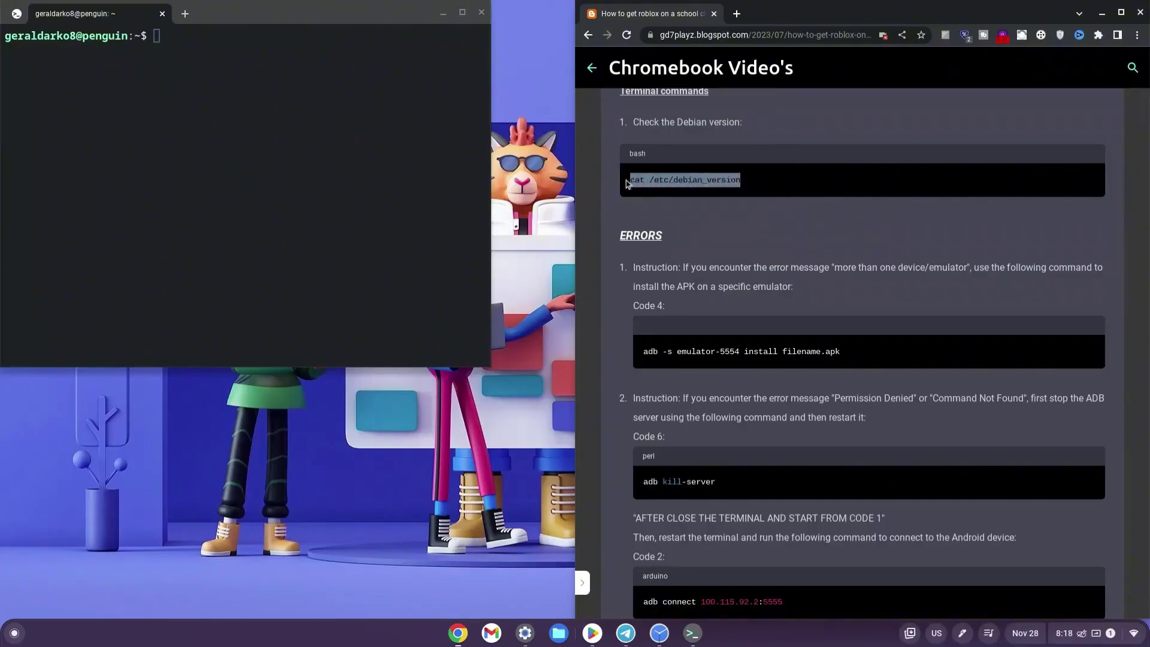
key("ctrl+c")
right_click(314, 79)
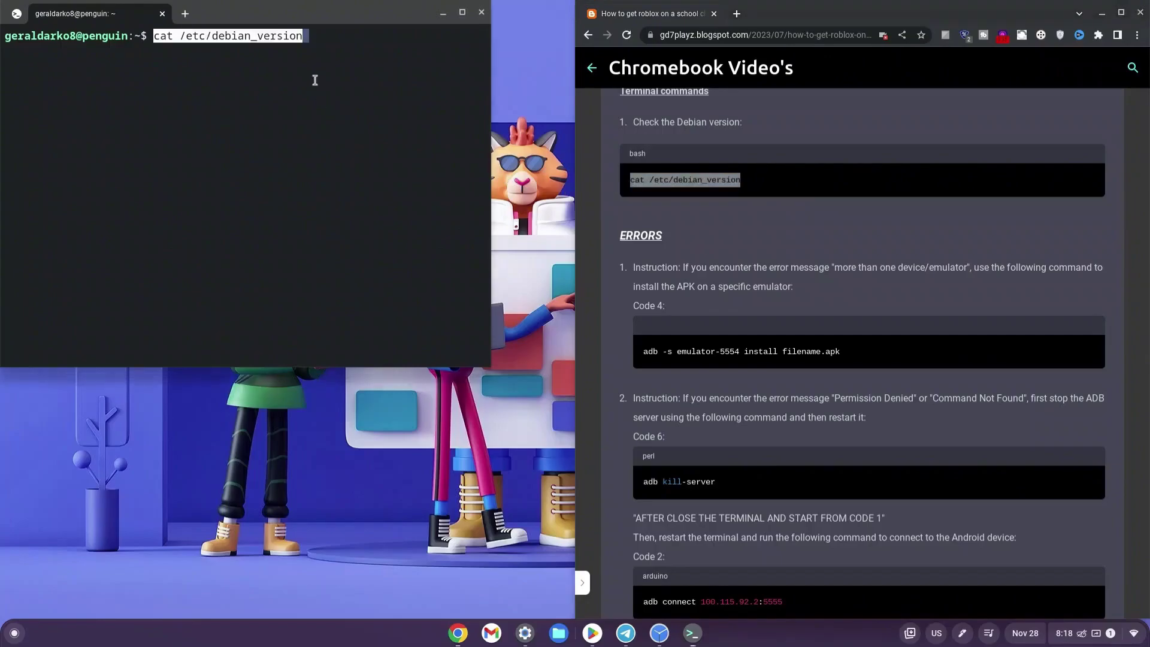
key("Return")
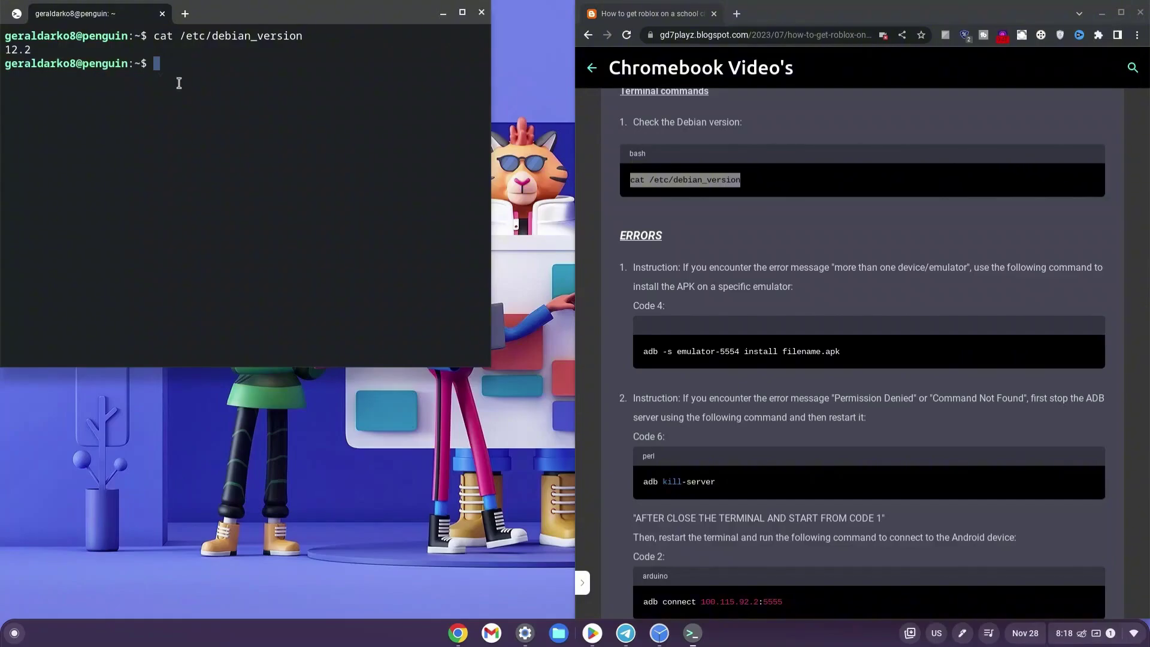
Install the ADB package in the terminal with "sudo apt-get install android-tools-adb".
type("sudo apt-get install an")
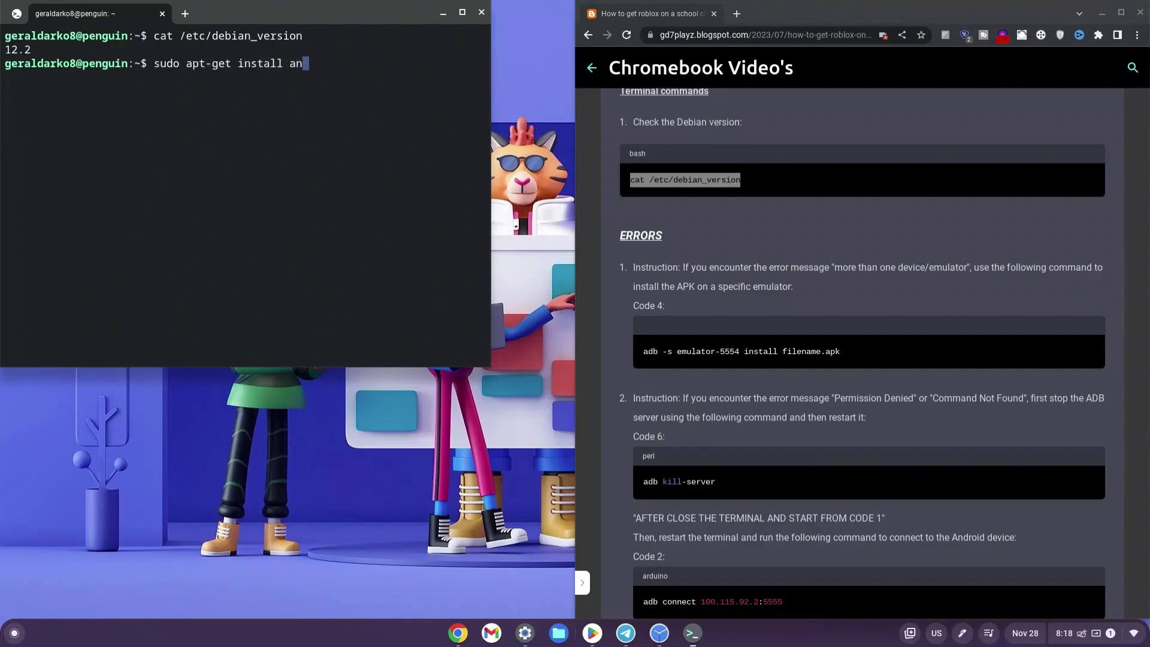
type("droid-tools")
key("BackSpace")
type("-adb")
key("Return")
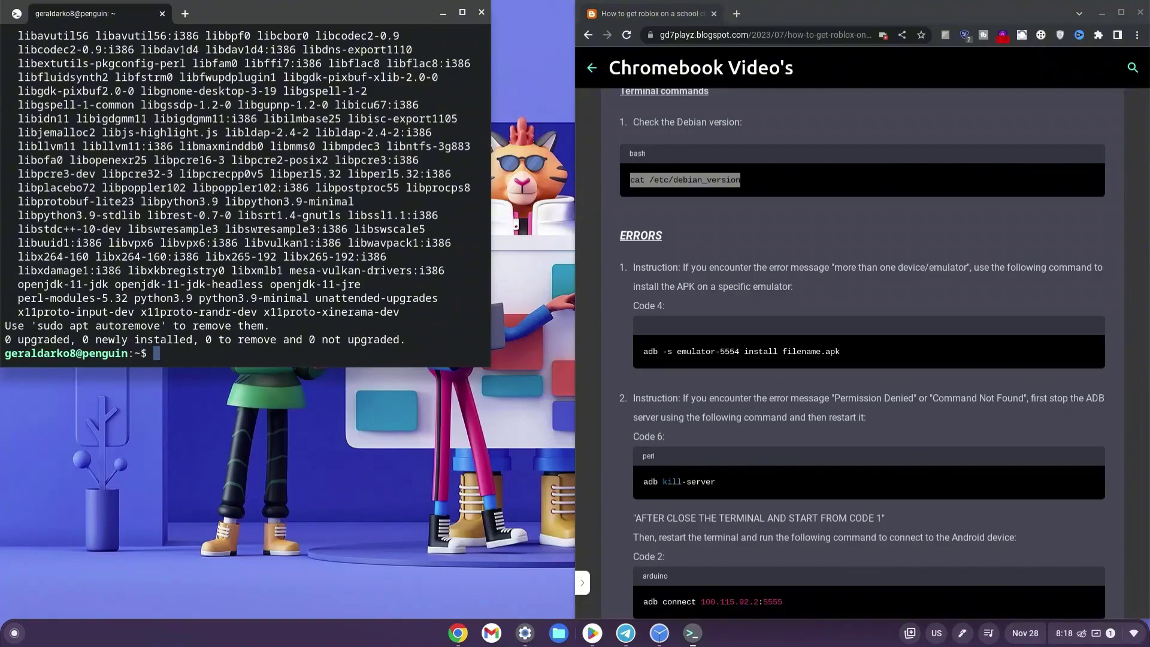
Connect to the Android container with "adb connect 100.115.92.2:5555" and allow USB debugging.
type("adb connect")
type("100.1")
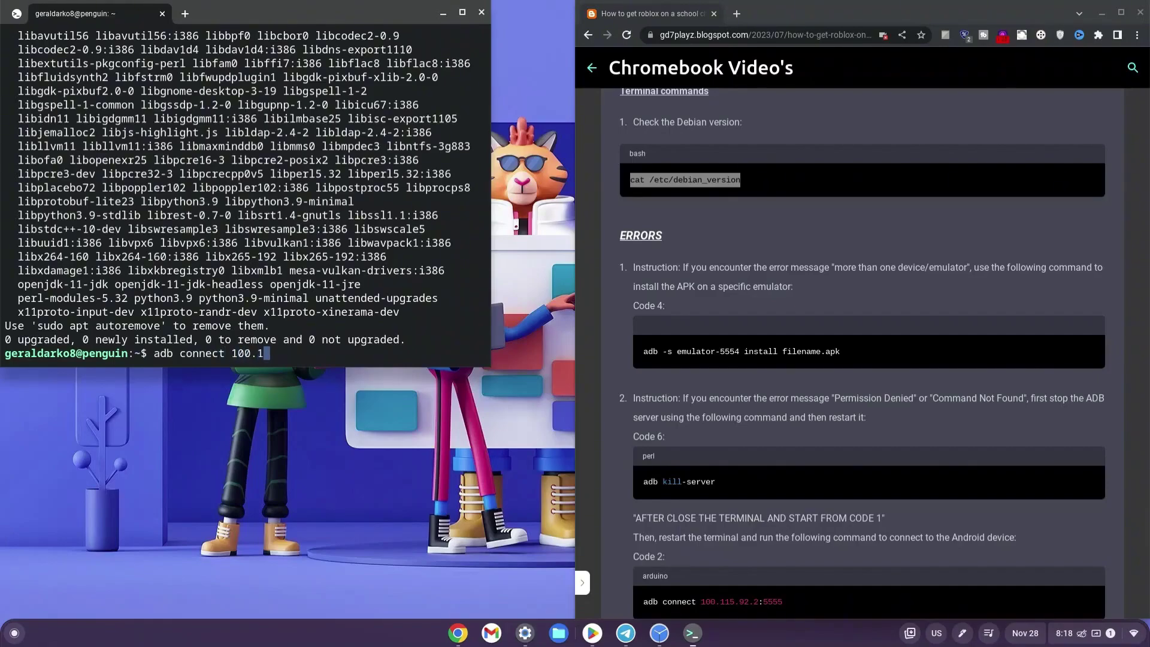
type("15.92.2:5555")
key("Return")
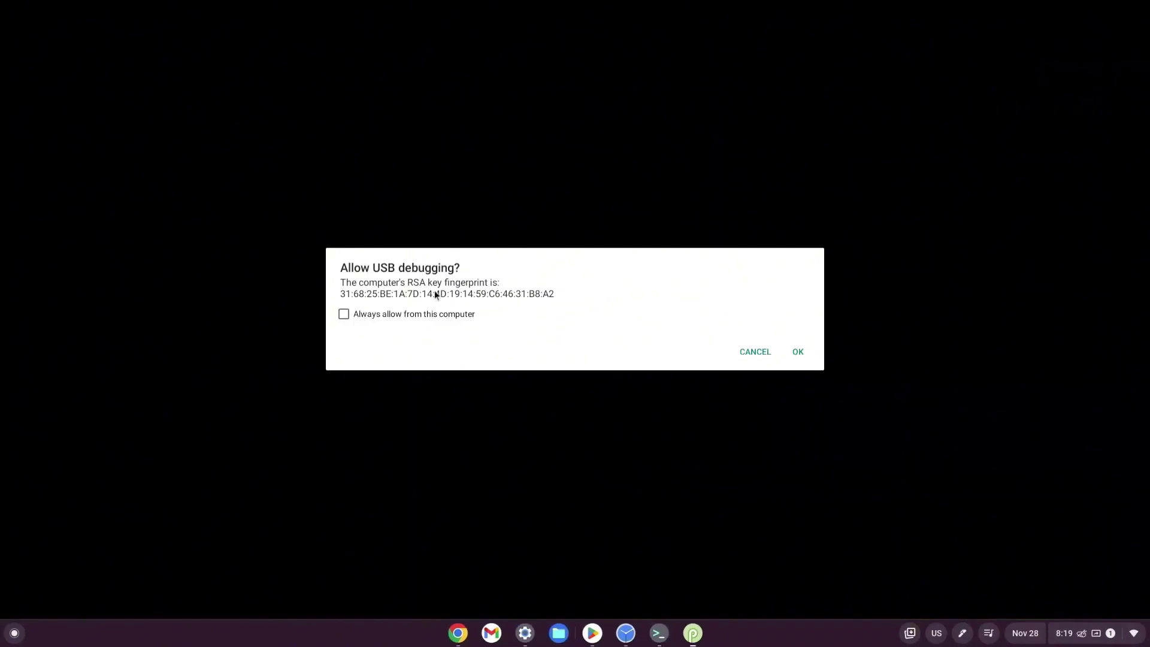
left_click(798, 353)
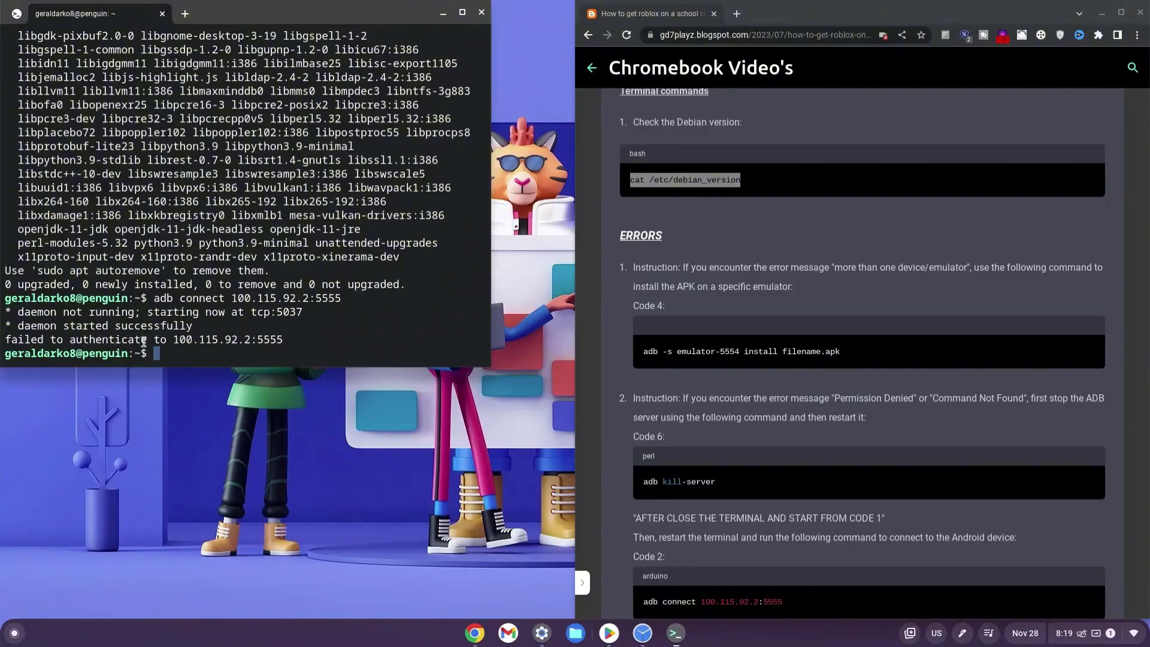
Start the ADB server in the Linux terminal with "adb start-server".
type("adbsta")
key("BackSpace")
key("BackSpace")
key("BackSpace")
type("start-server")
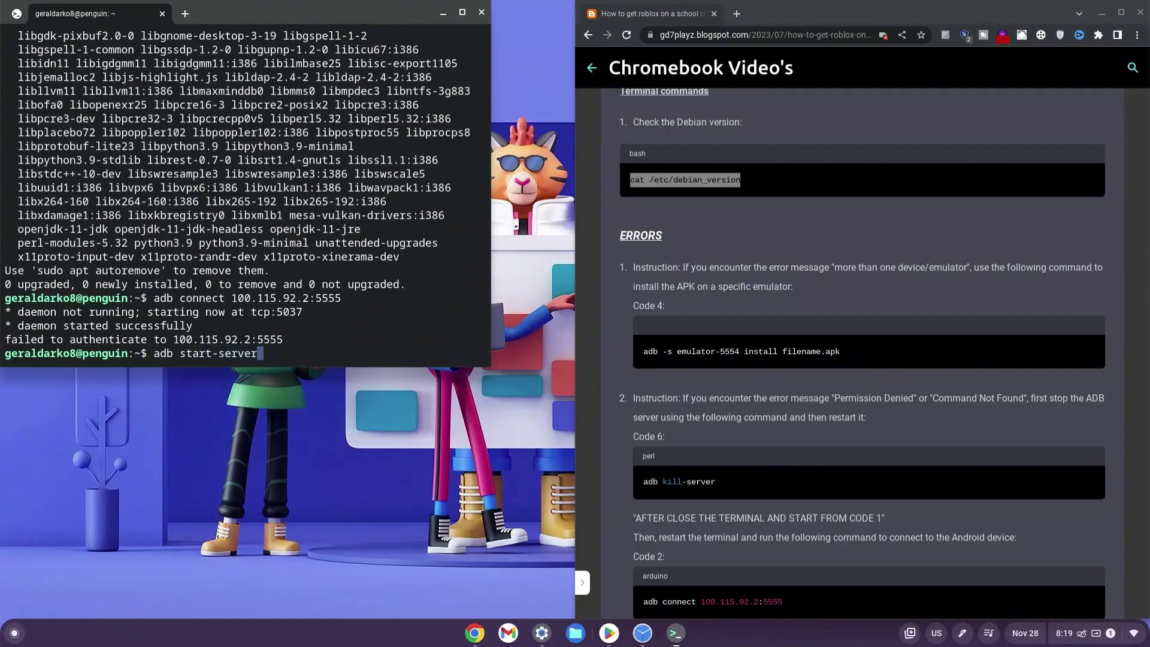
key("Return")
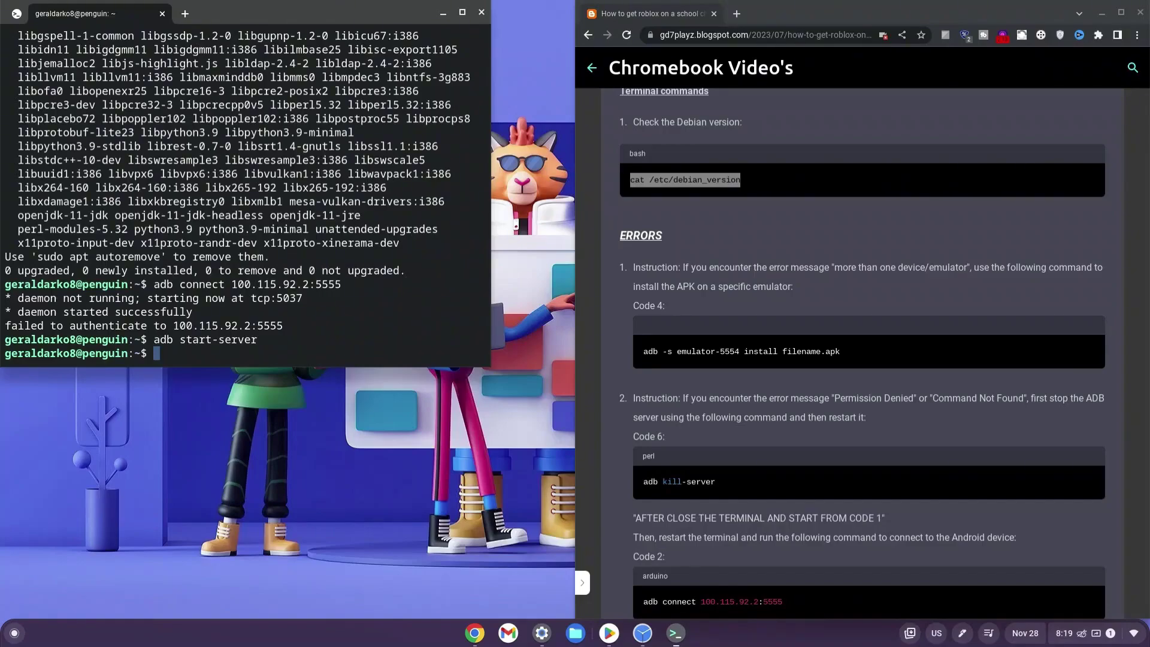
Try to install the downloaded Roblox package with the command adb install "roblox.apk".
type("adb install \"roblox")
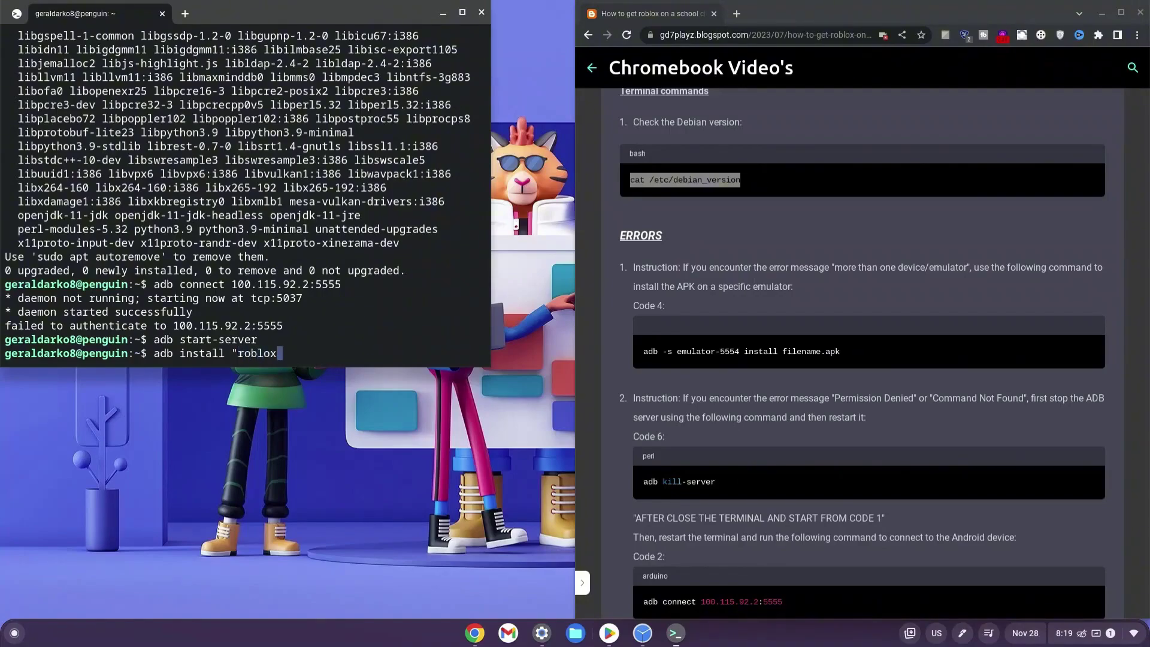
type(".apk\"")
key("Return")
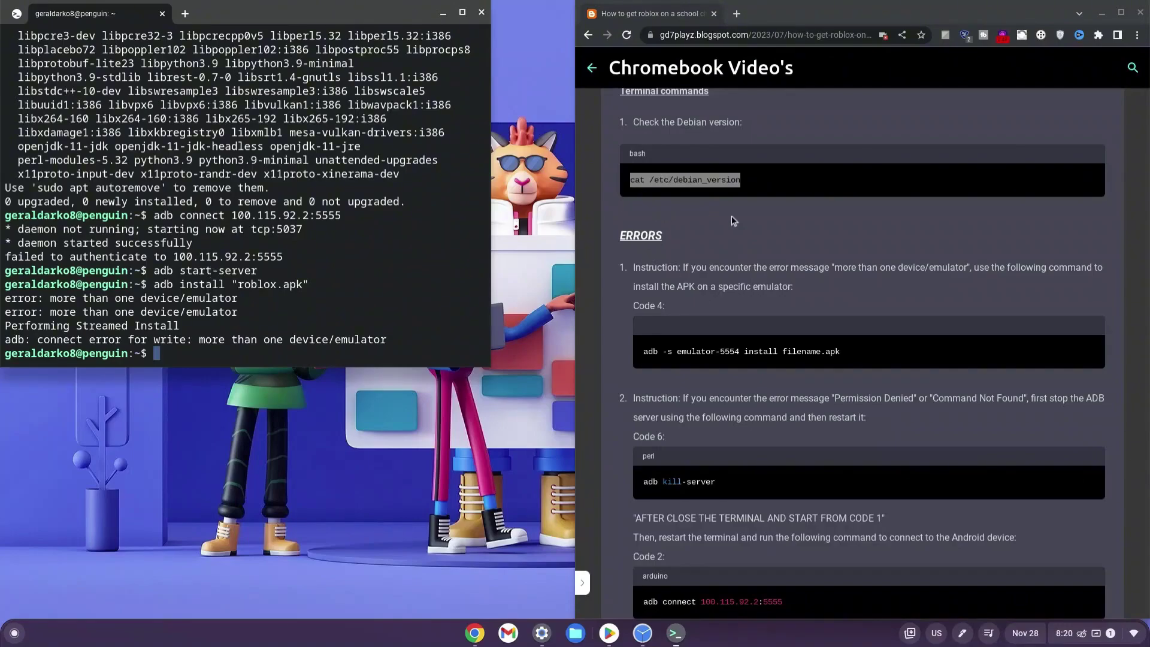
Copy the Code 4 command "adb -s emulator-5554 install filename.apk" from the blog's Errors section into the terminal prompt.
left_click_drag(835, 267, 971, 270)
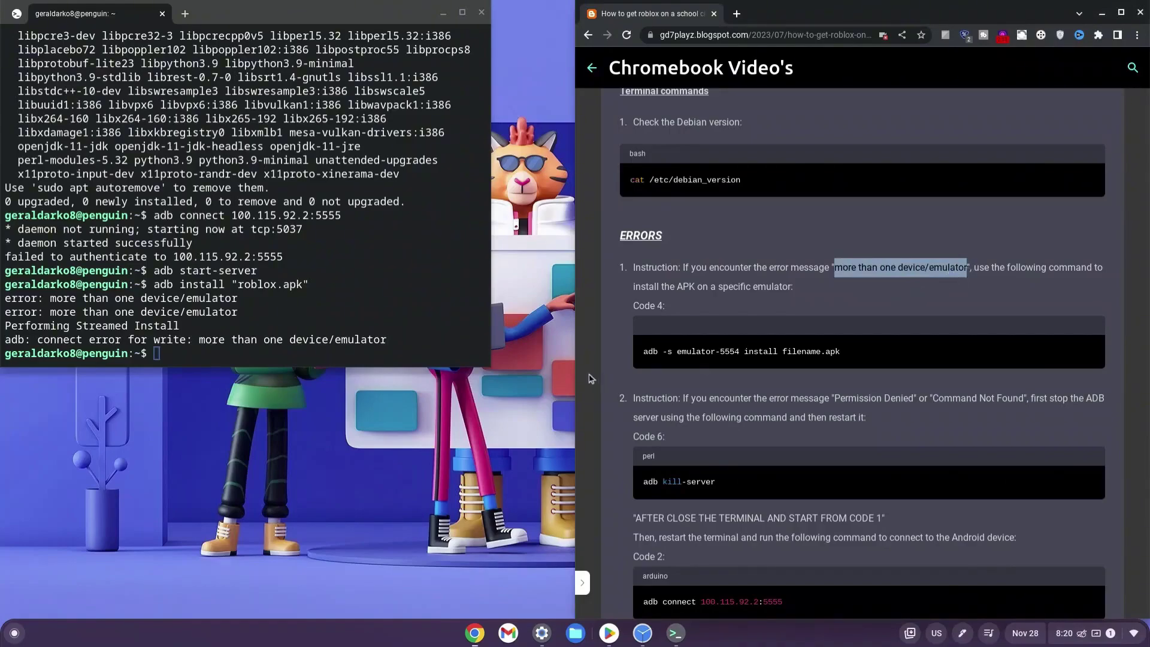
left_click_drag(642, 351, 854, 361)
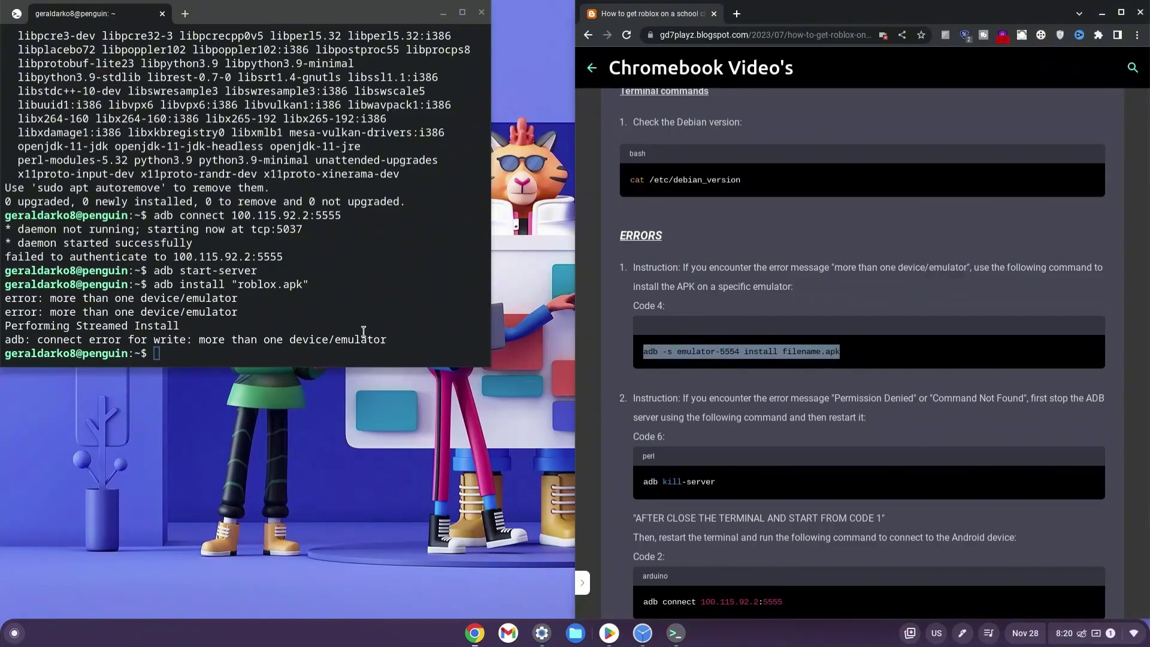
right_click(395, 313)
Replace "filename" with "roblox" in the pasted command and run "adb -s emulator-5554 install roblox.apk".
key("Left")
key("Left")
key("Left")
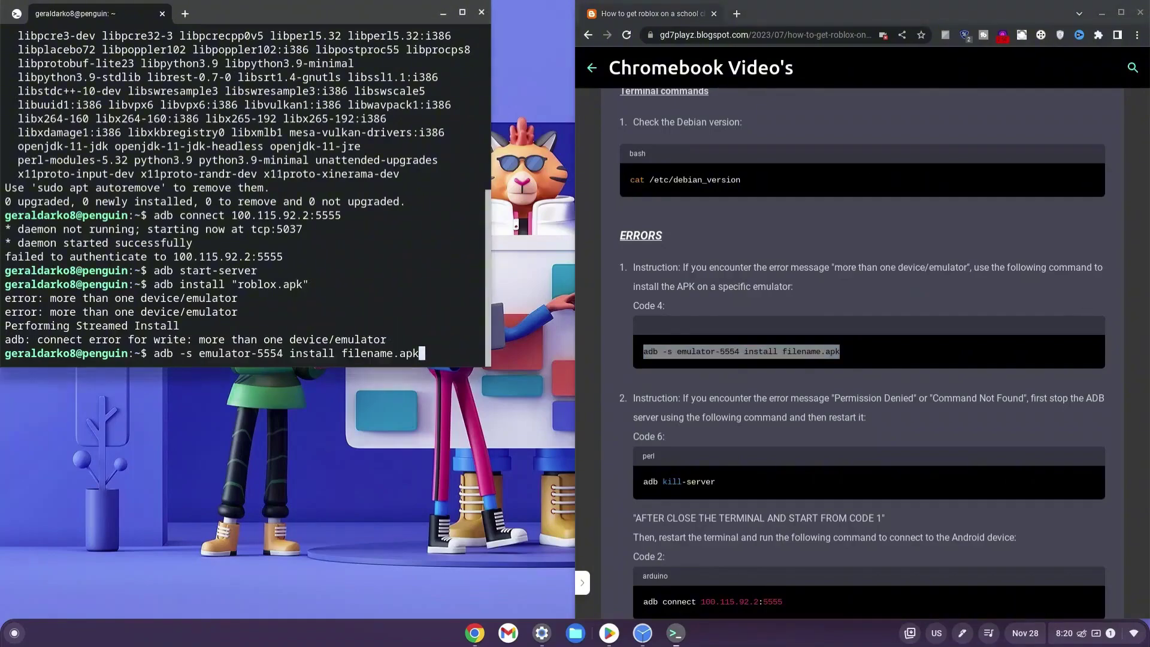
key("Left")
key("BackSpace")
key("BackSpace")
key("BackSpace")
key("BackSpace")
key("BackSpace")
key("BackSpace")
key("BackSpace")
key("BackSpace")
type("roblox")
key("Return")
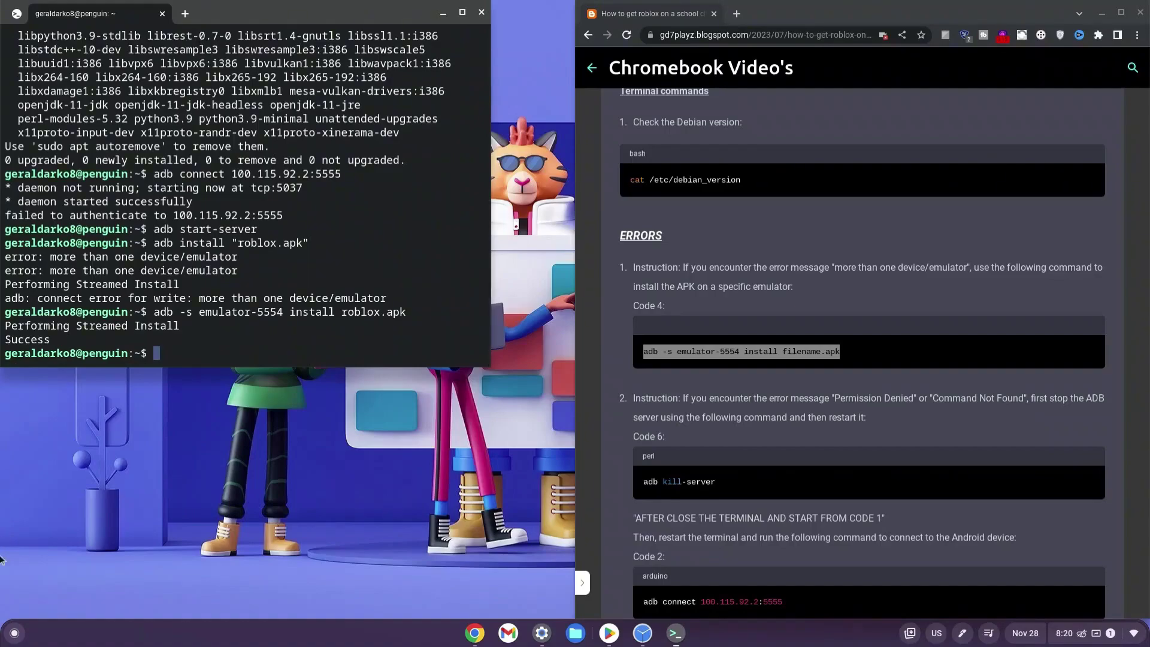
Launch the newly installed Roblox app from the Chromebook's app launcher.
left_click(2, 643)
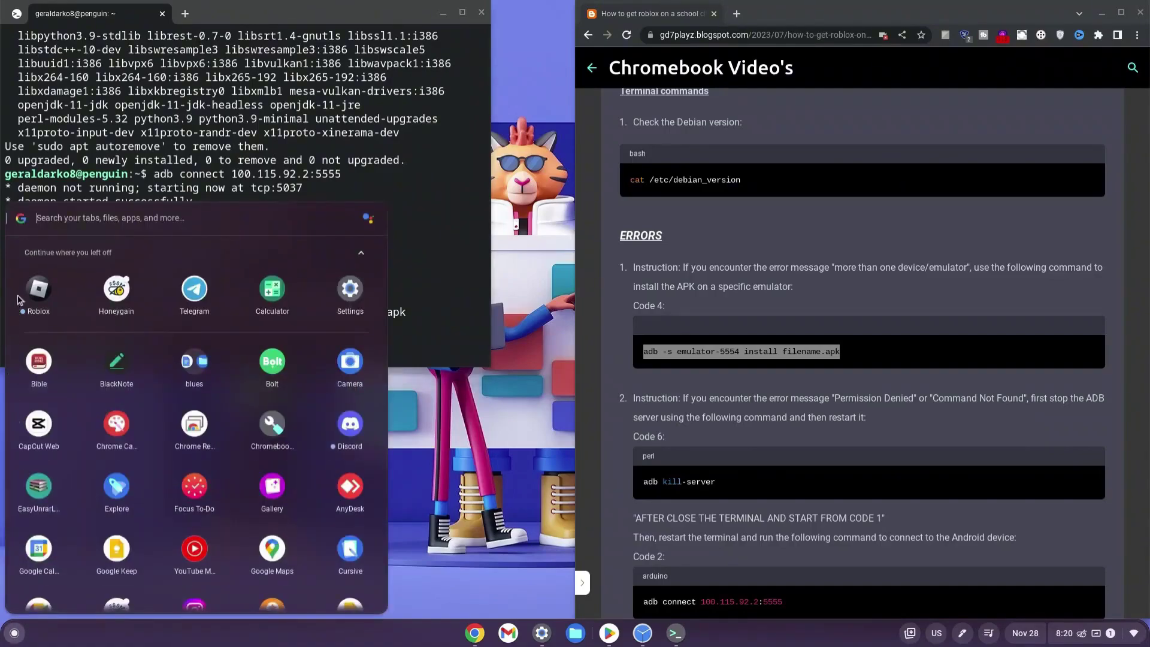
left_click(45, 291)
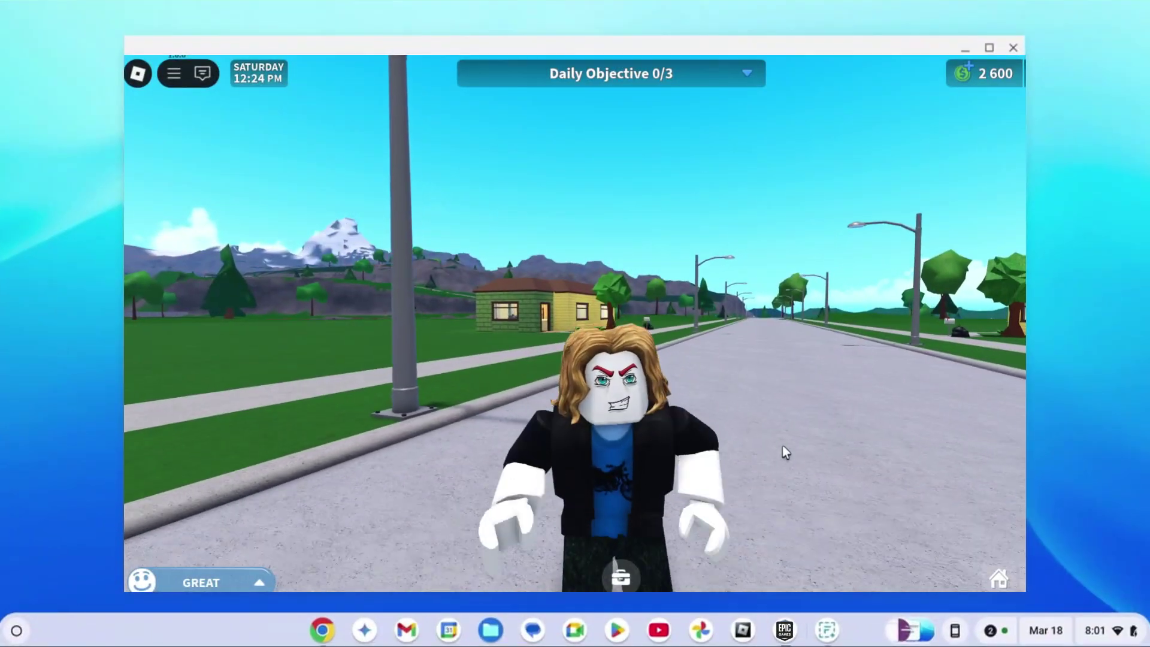
Run the Roblox avatar along the suburban road toward the camera.
key("s")
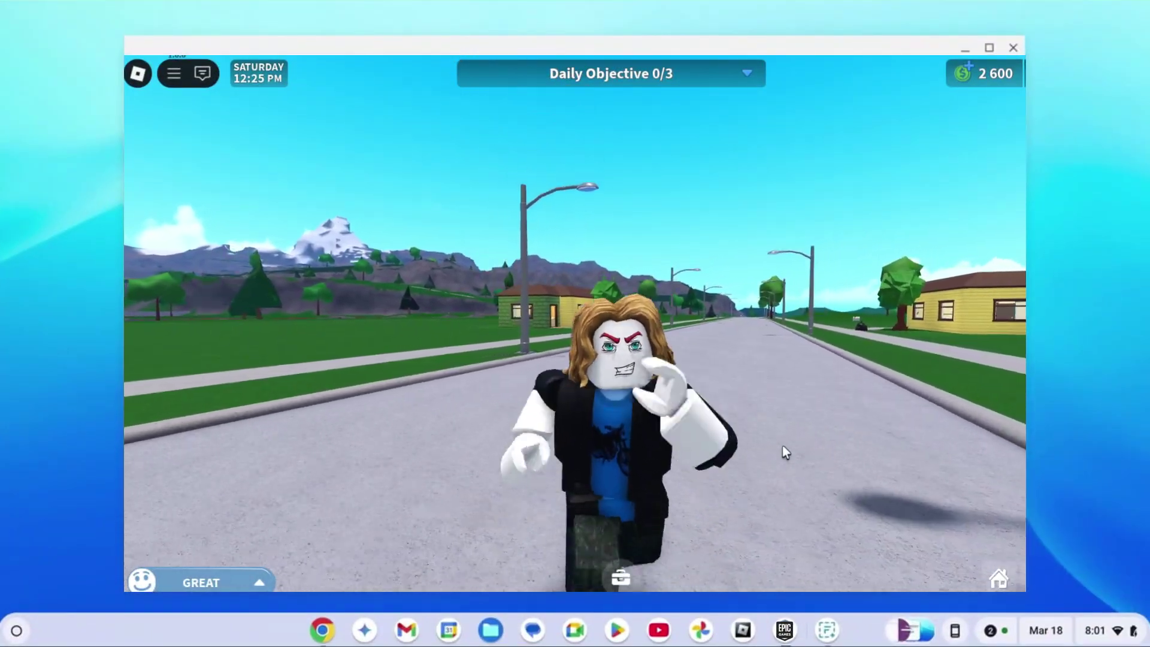
key("s")
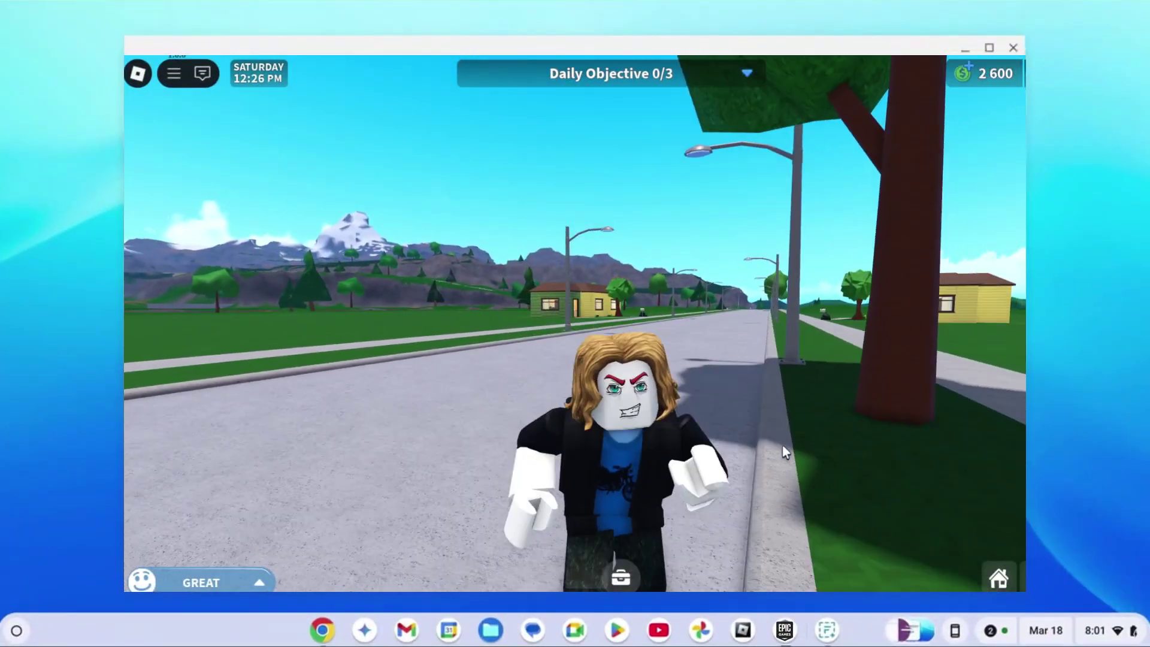
key("s")
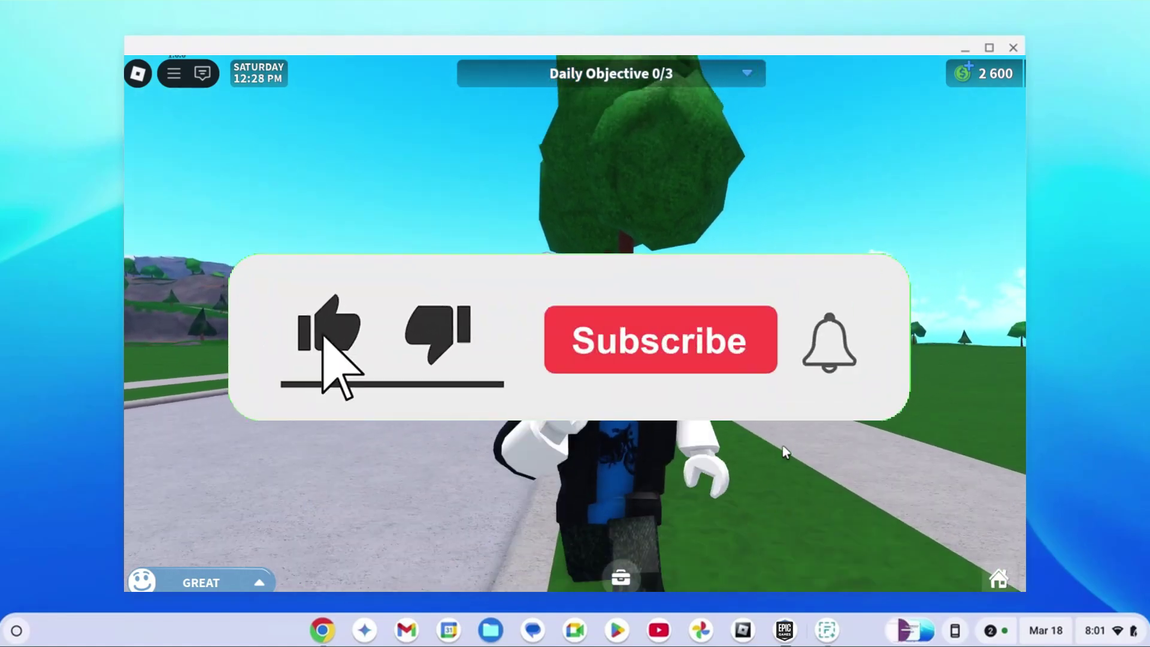
key("s")
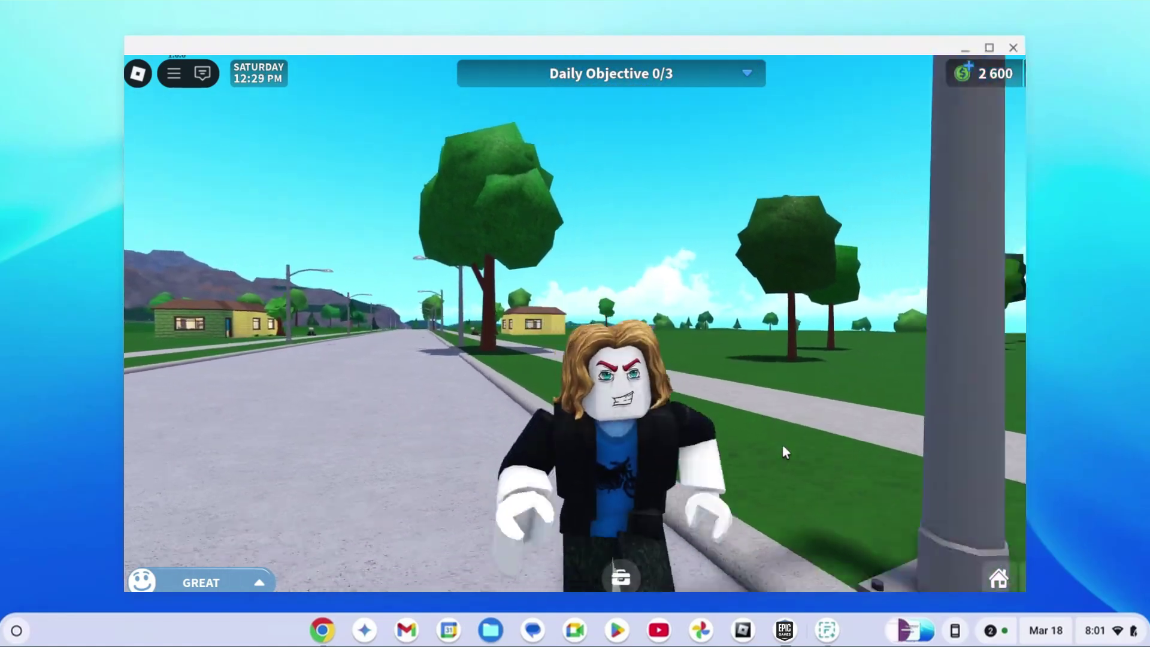
key("s")
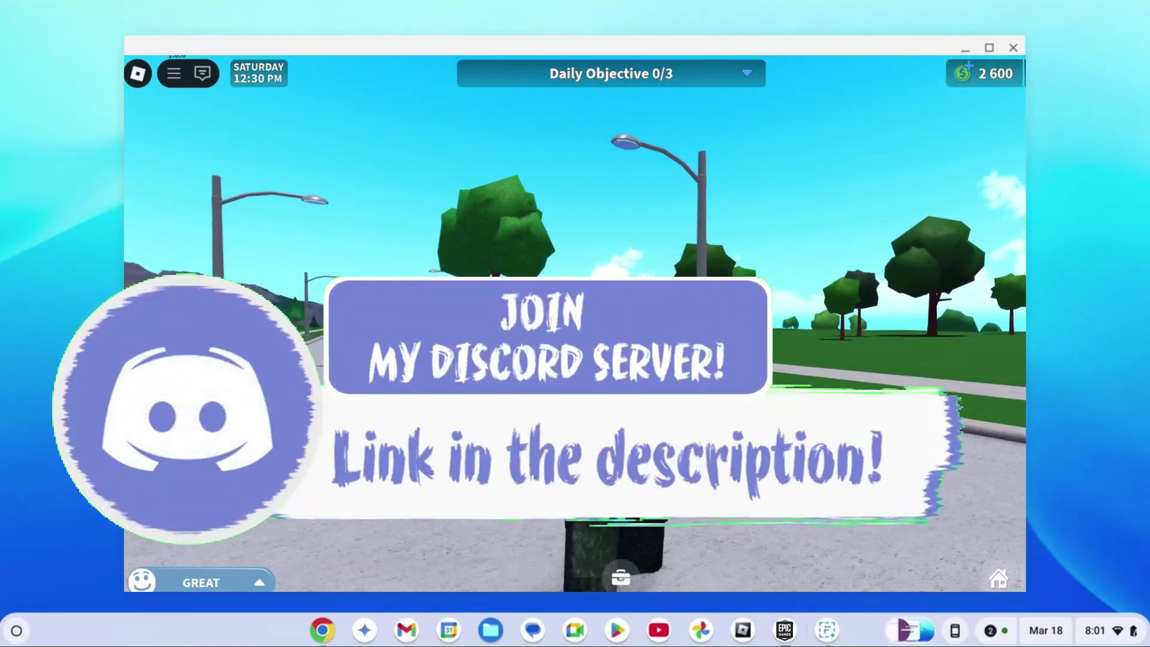
key("s")
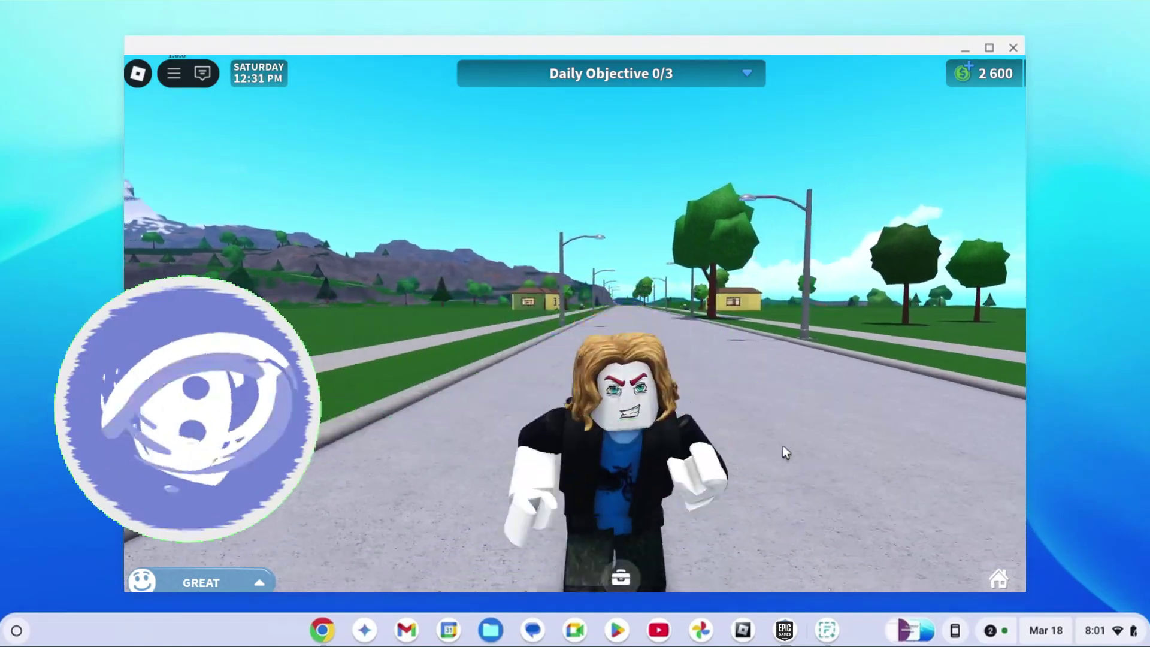
key("s")
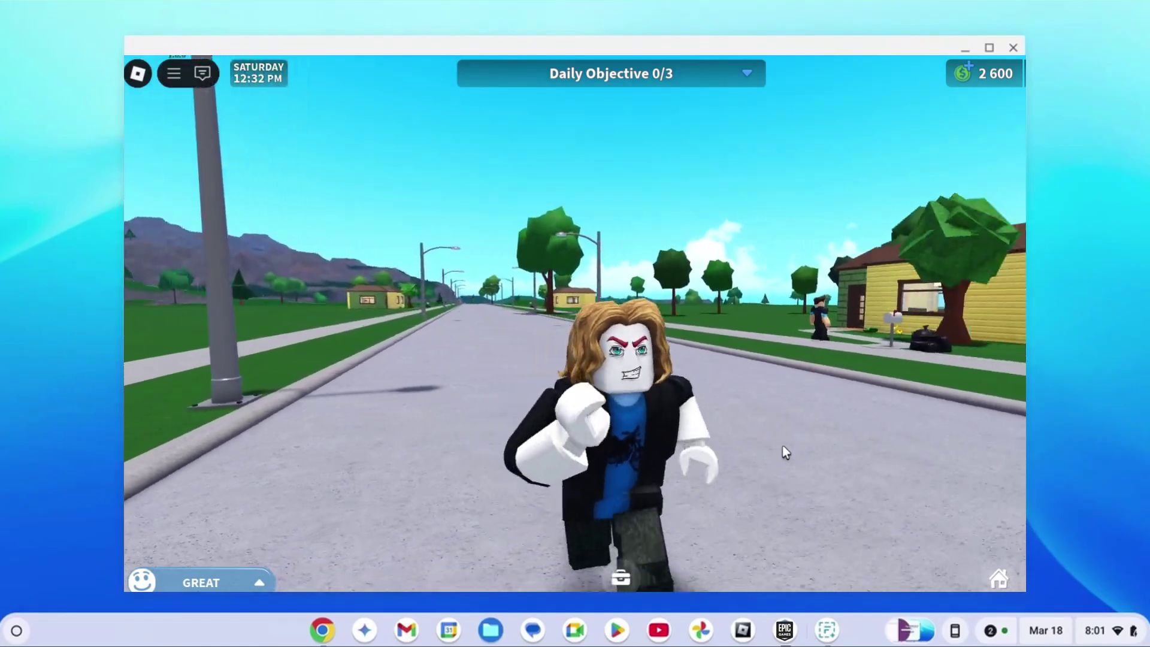